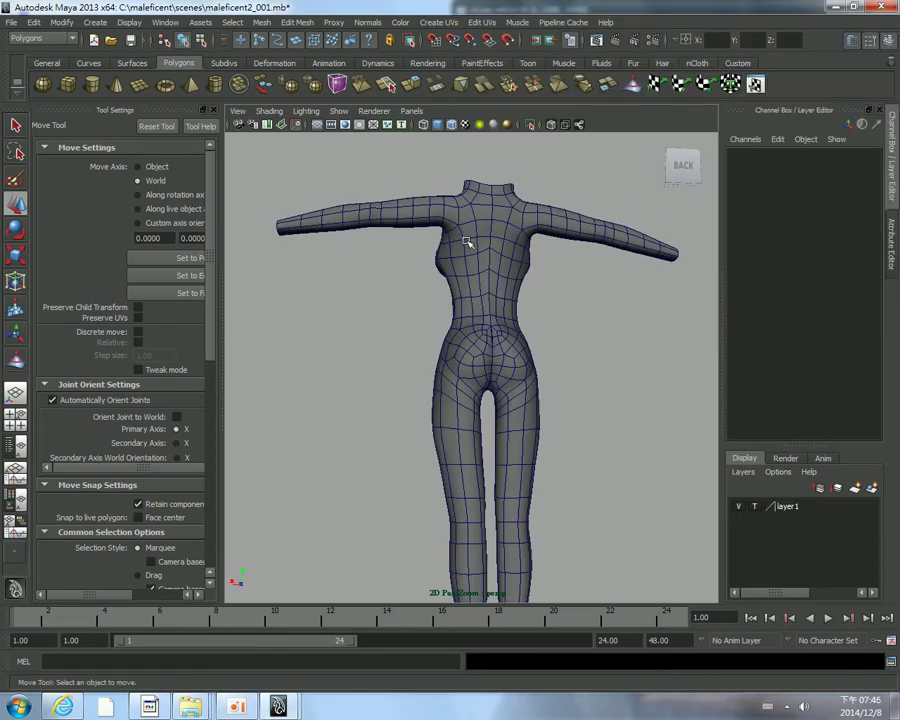
Select the body mesh, zoom in on the chest and switch to the Split Polygon tool
alt+drag(456, 272, 401, 293)
click(446, 277)
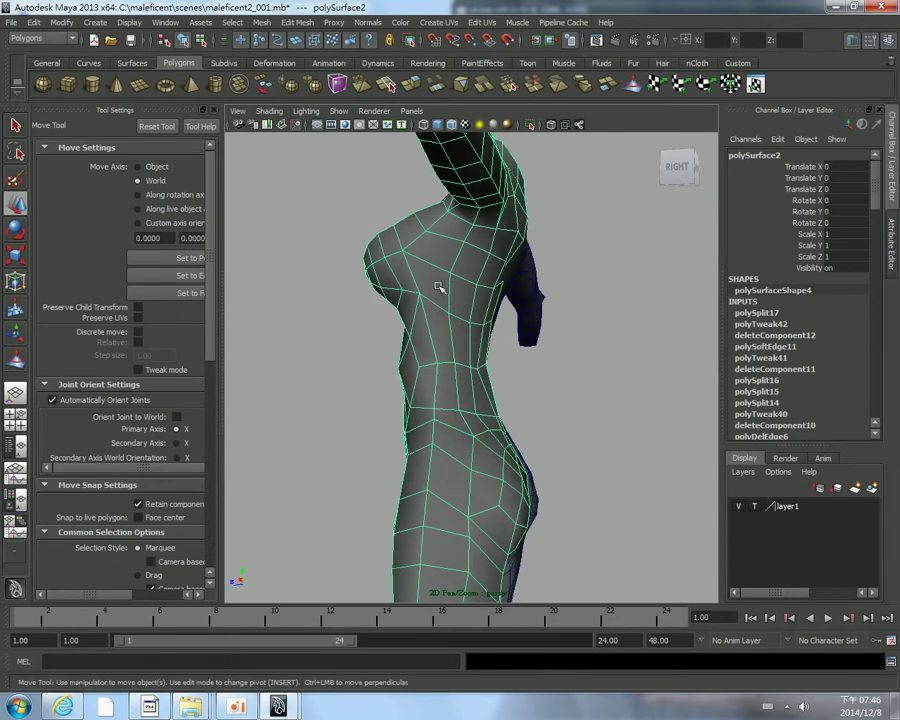
alt+right_drag(470, 242, 405, 309)
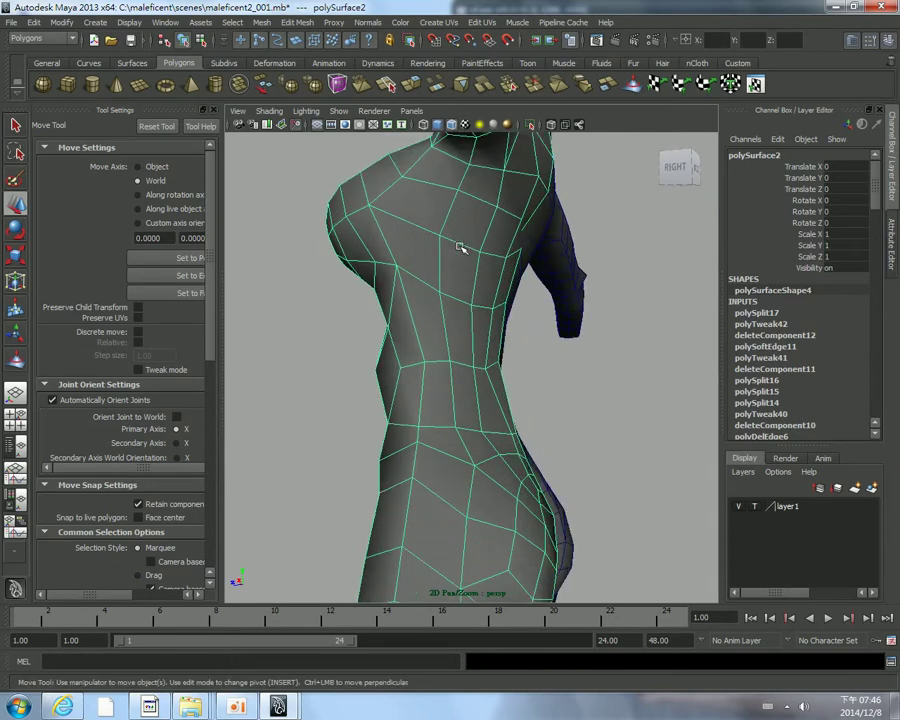
right_click(366, 300)
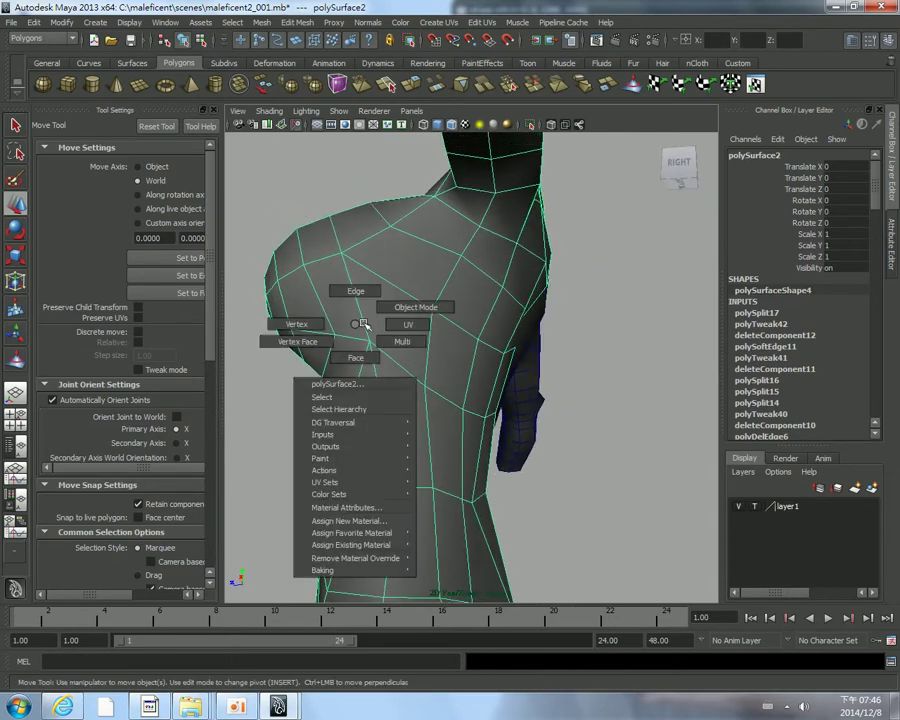
ctrl+click(368, 318)
click(365, 300)
shift+right_drag(332, 298, 235, 302)
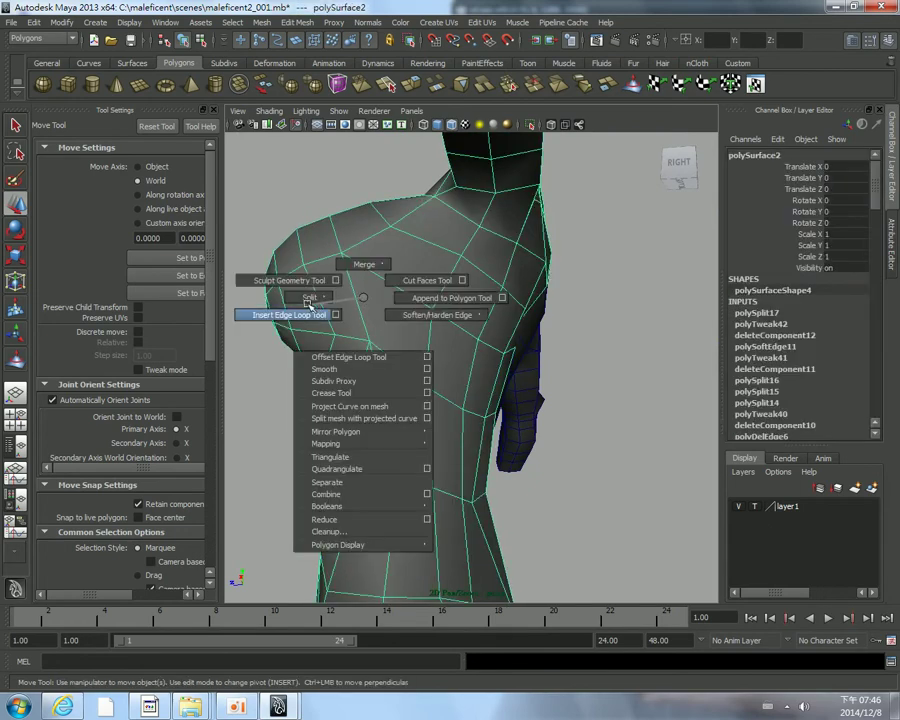
Split a new edge across the chest of the body mesh
click(368, 338)
click(430, 311)
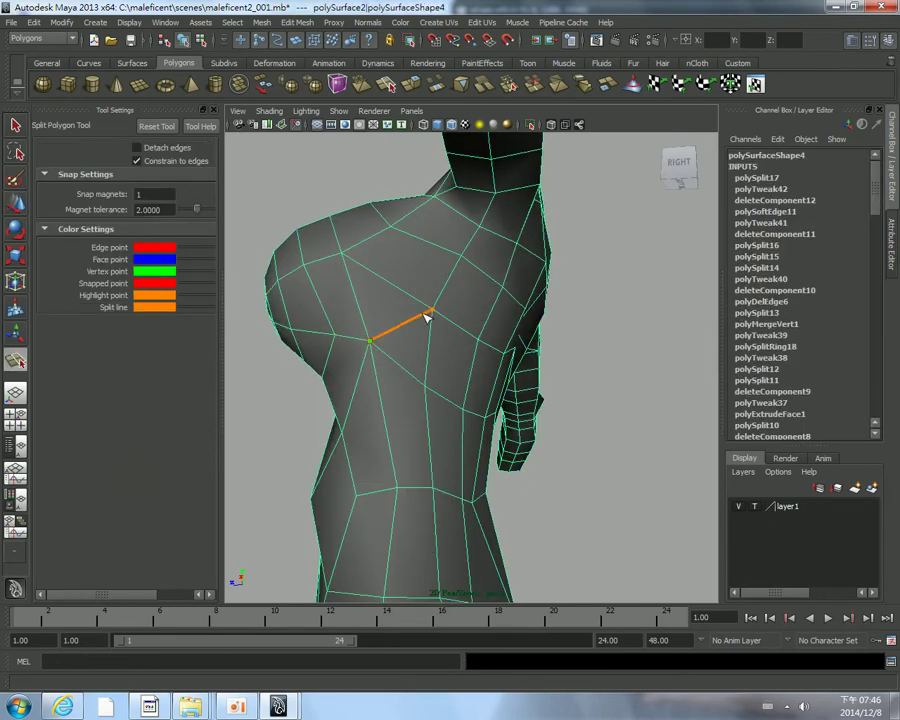
click(522, 278)
alt+drag(526, 277, 458, 281)
click(516, 274)
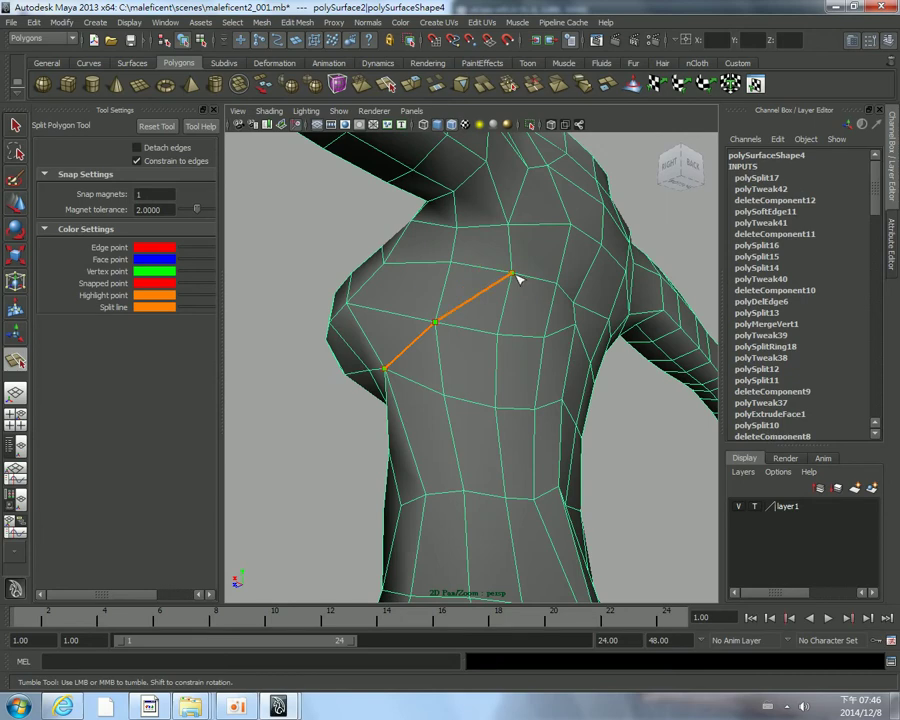
alt+drag(516, 274, 572, 277)
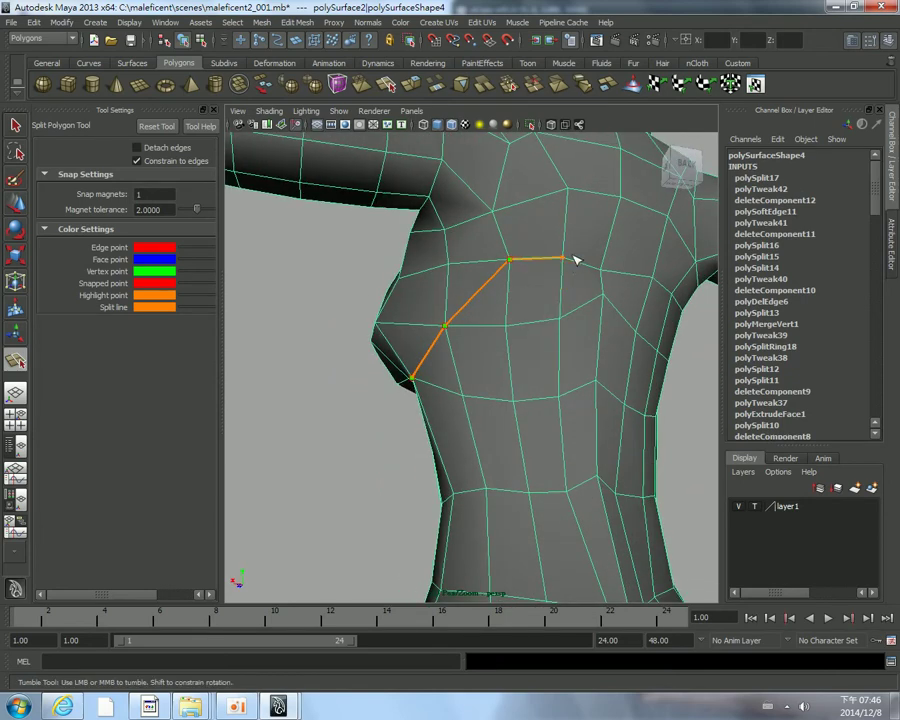
key(w)
Split a second edge across the upper torso, then undo both new edges
alt+drag(372, 404, 527, 307)
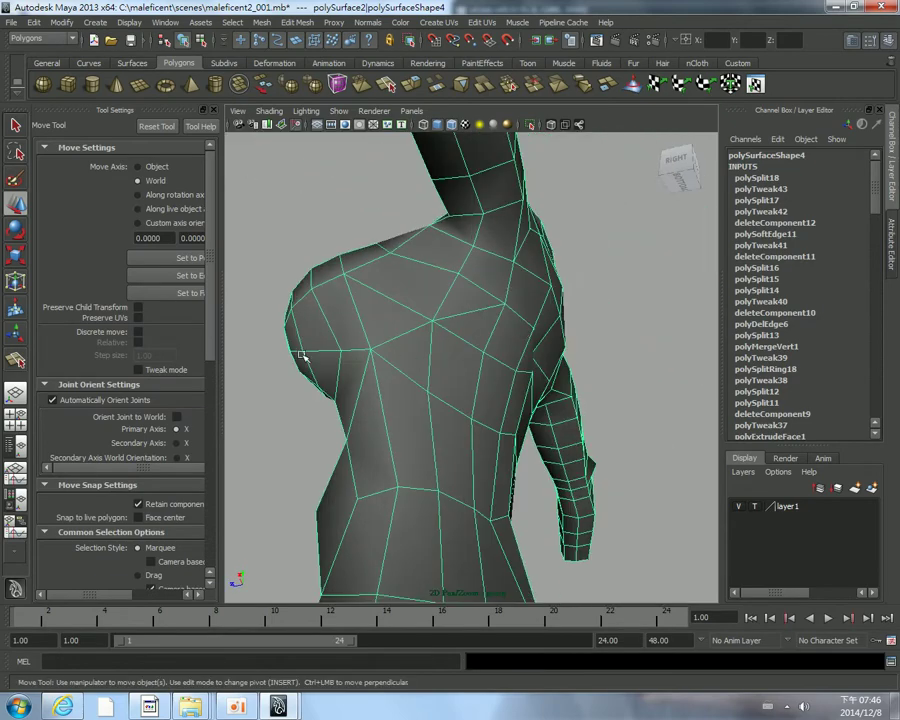
mouse_move(423, 353)
alt+mouse_down()
mouse_move(490, 362)
mouse_move(298, 342)
alt+mouse_up()
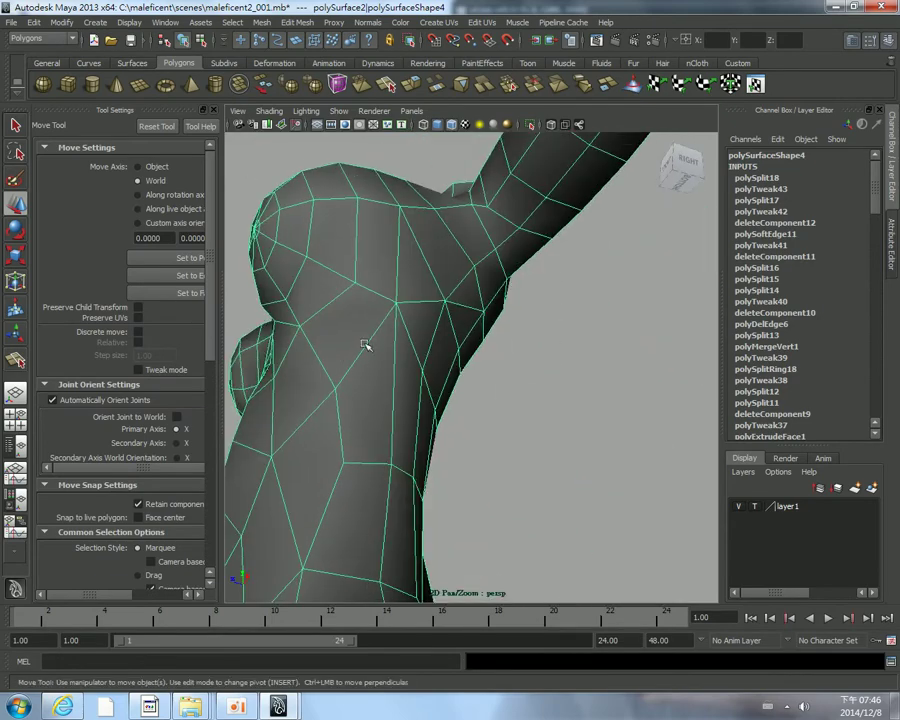
mouse_move(474, 378)
alt+mouse_down()
mouse_move(394, 328)
mouse_move(468, 321)
mouse_move(406, 332)
alt+mouse_up()
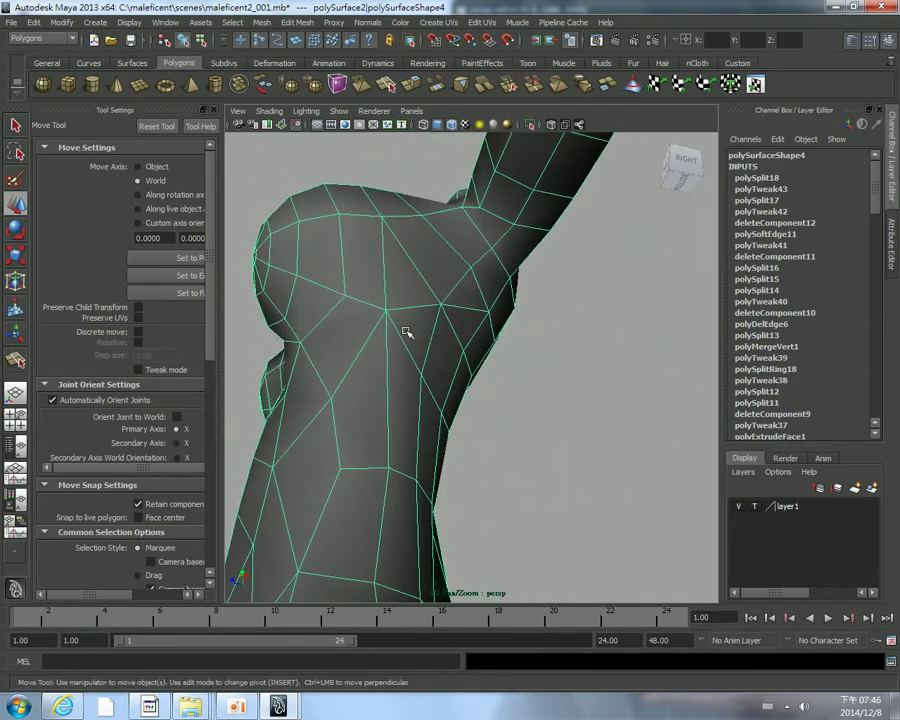
shift+right_drag(355, 341, 298, 346)
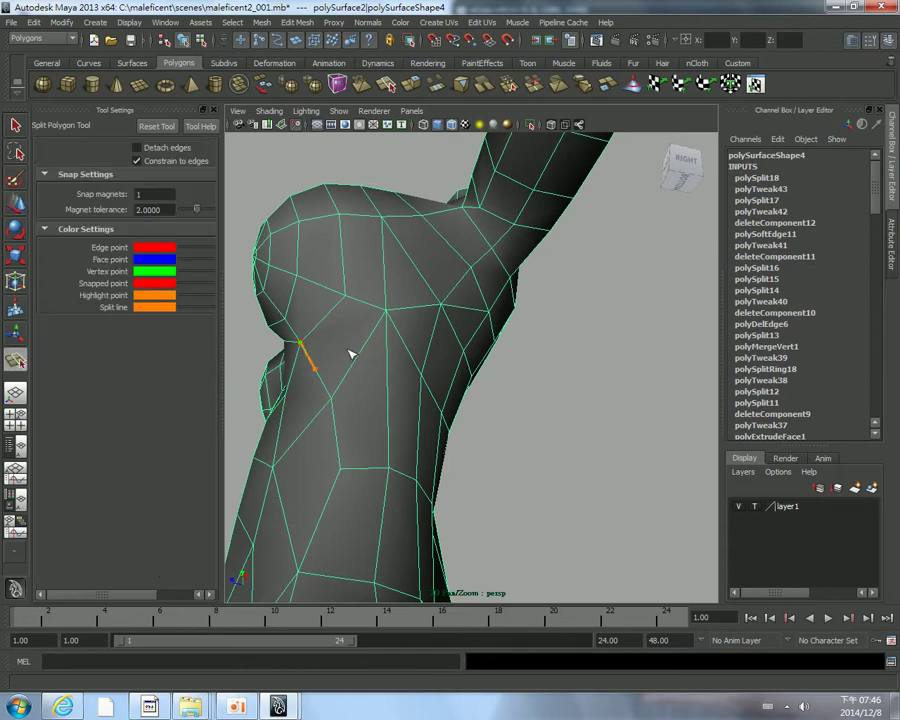
drag(350, 355, 480, 338)
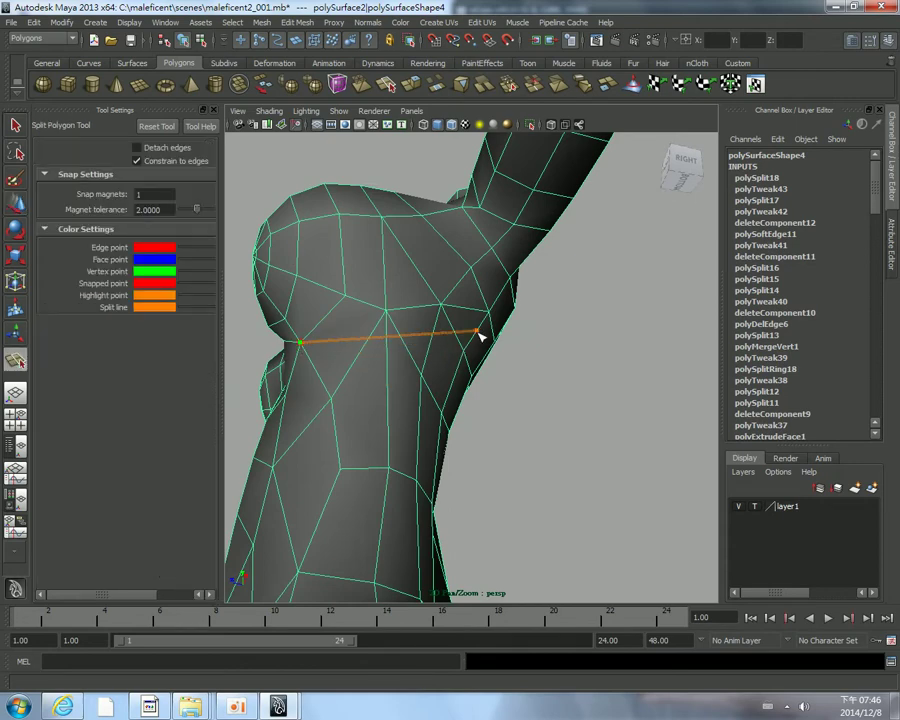
alt+drag(480, 338, 546, 603)
alt+middle_drag(546, 603, 376, 370)
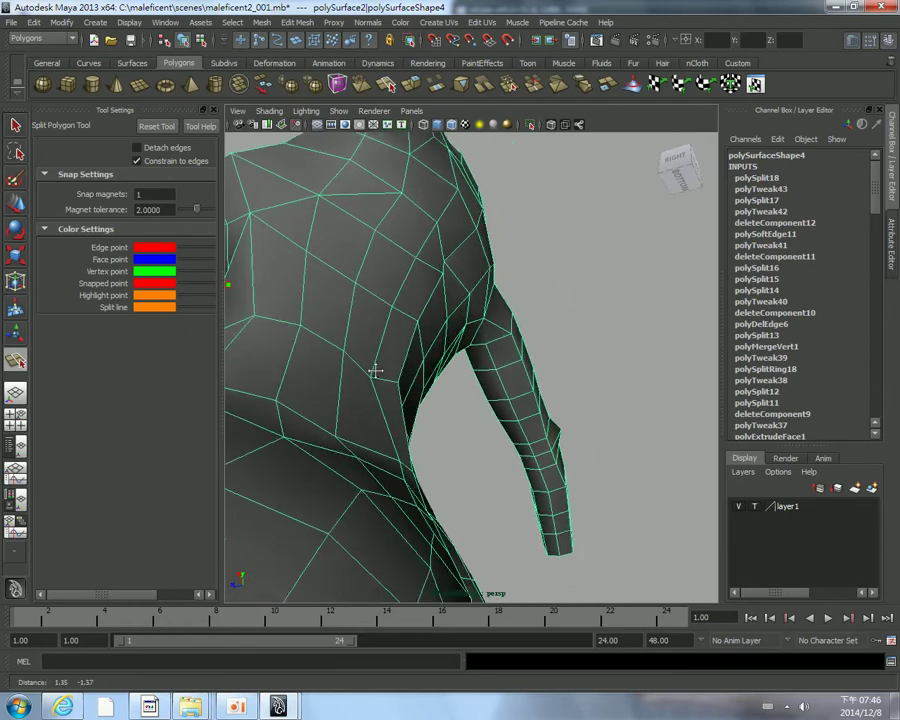
key(Return)
key(w)
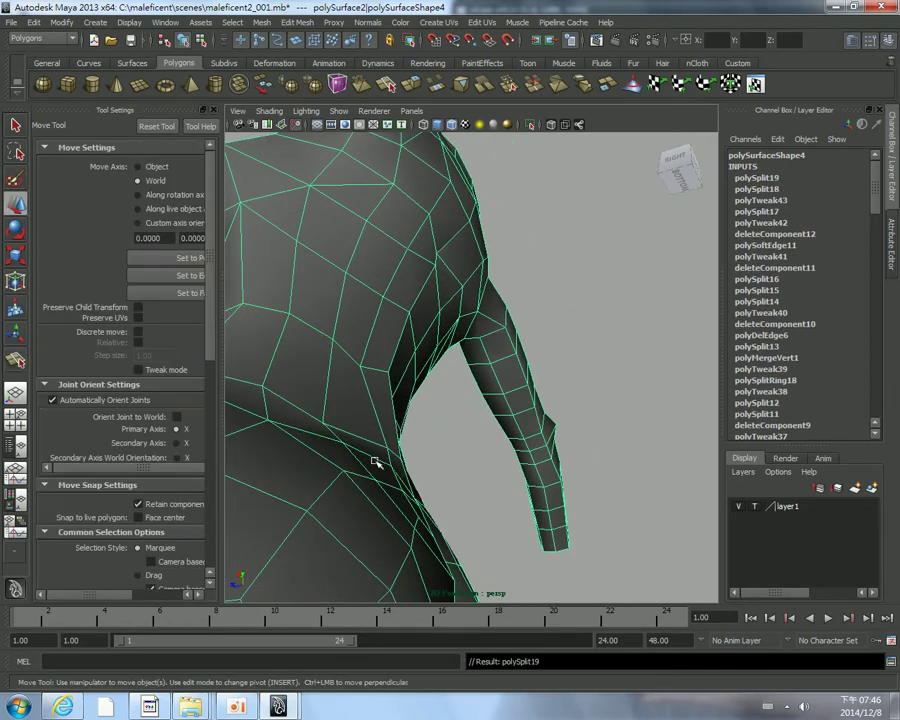
key(ctrl+z)
key(ctrl+z)
mouse_move(386, 274)
alt+mouse_down()
mouse_move(446, 377)
mouse_move(511, 367)
alt+mouse_up()
Deselect the body mesh and reframe the view on the whole body
click(558, 410)
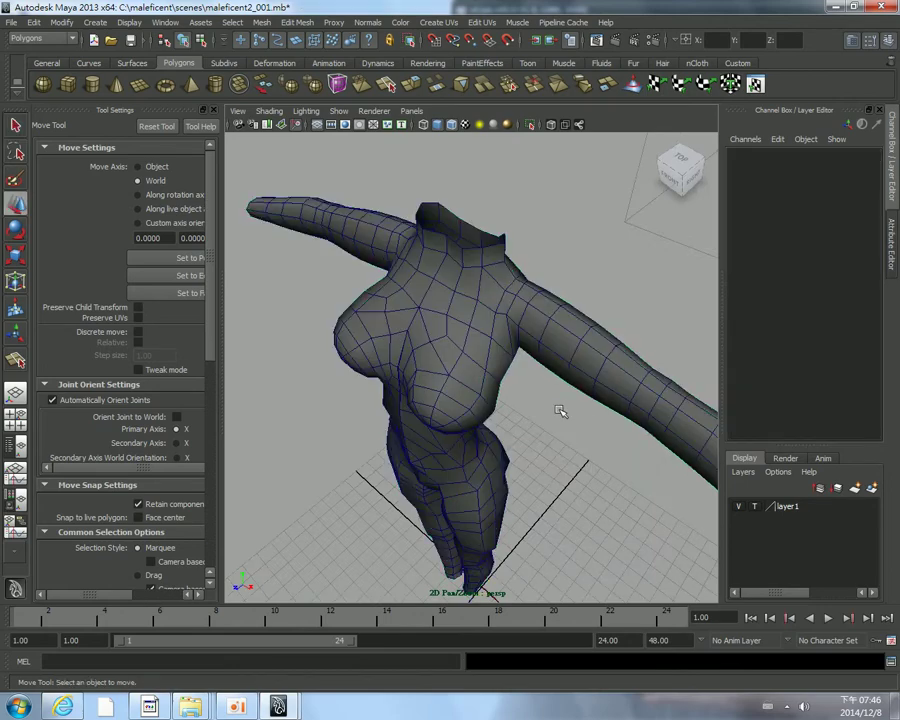
alt+right_drag(558, 410, 463, 422)
alt+drag(463, 422, 420, 360)
alt+right_drag(420, 360, 458, 331)
alt+drag(458, 331, 472, 432)
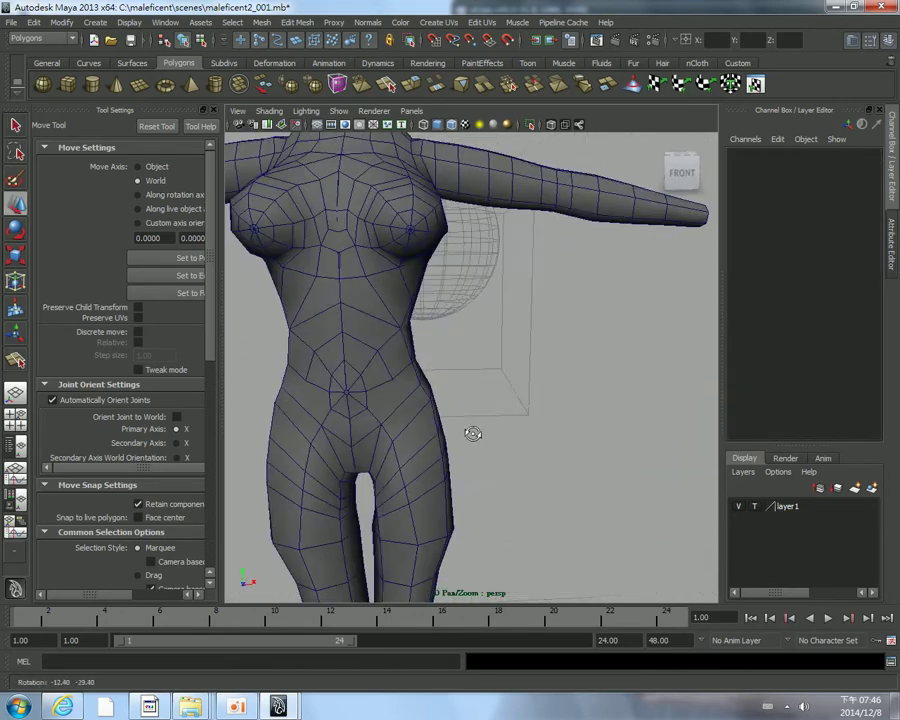
alt+right_drag(472, 432, 484, 412)
alt+drag(484, 412, 466, 422)
alt+right_drag(466, 422, 502, 377)
Maximize the top view and frame the model in its upper left
key(space)
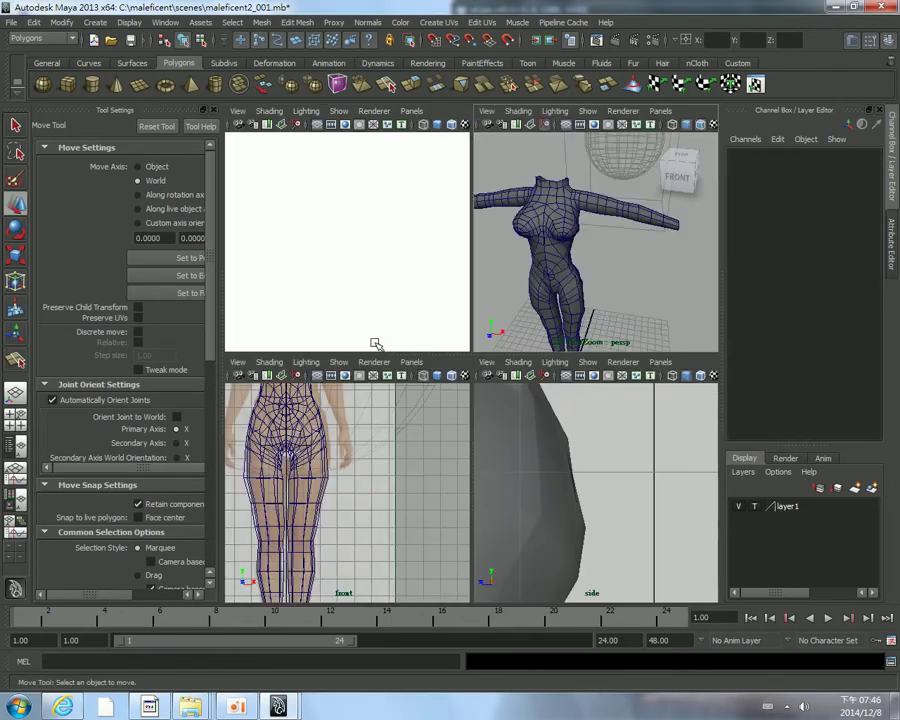
key(space)
alt+right_drag(362, 235, 410, 211)
alt+middle_drag(410, 211, 442, 317)
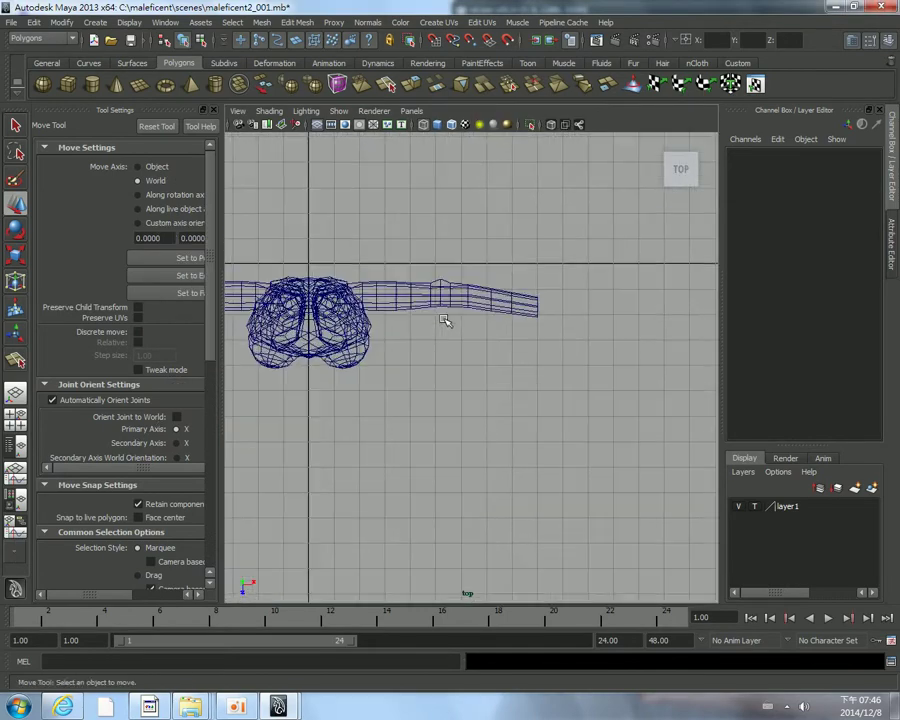
scroll(442, 334, up, 2)
scroll(447, 335, up, 2)
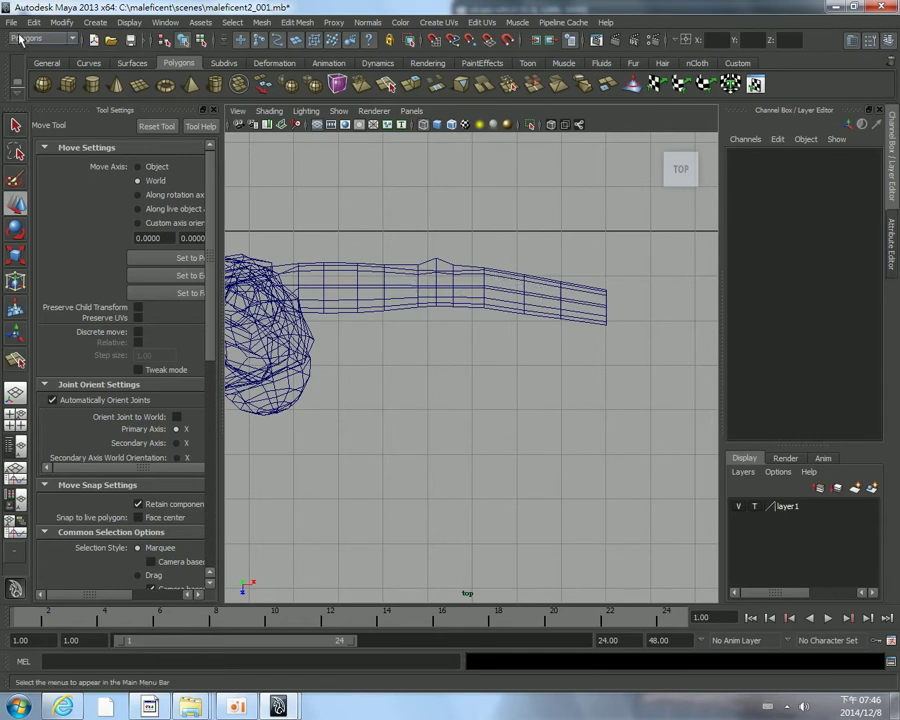
Import the hand photo from sourceimages as an image plane in the top view
click(234, 112)
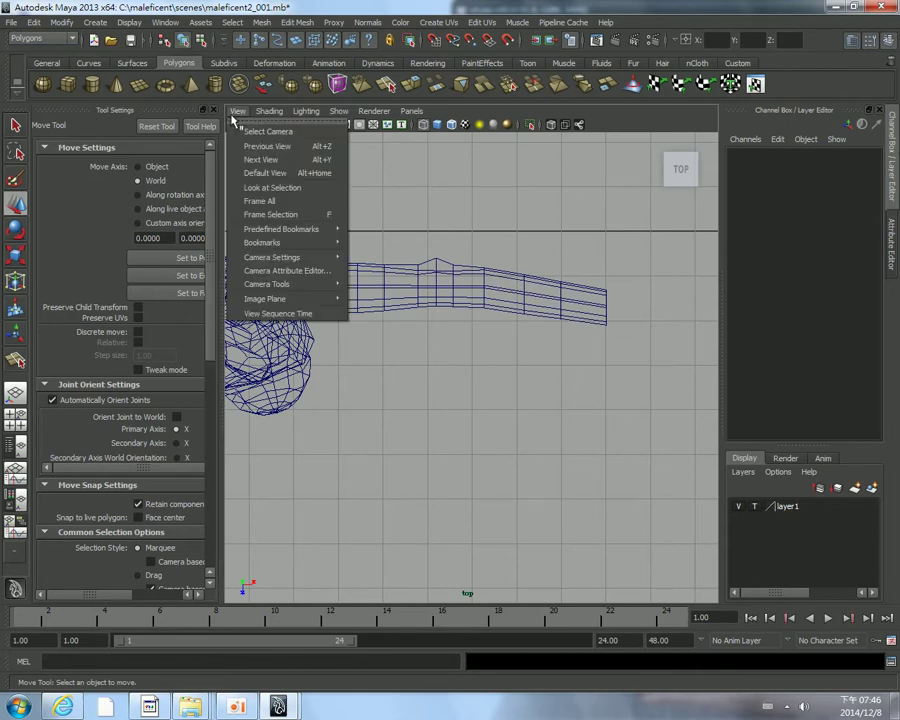
mouse_move(266, 299)
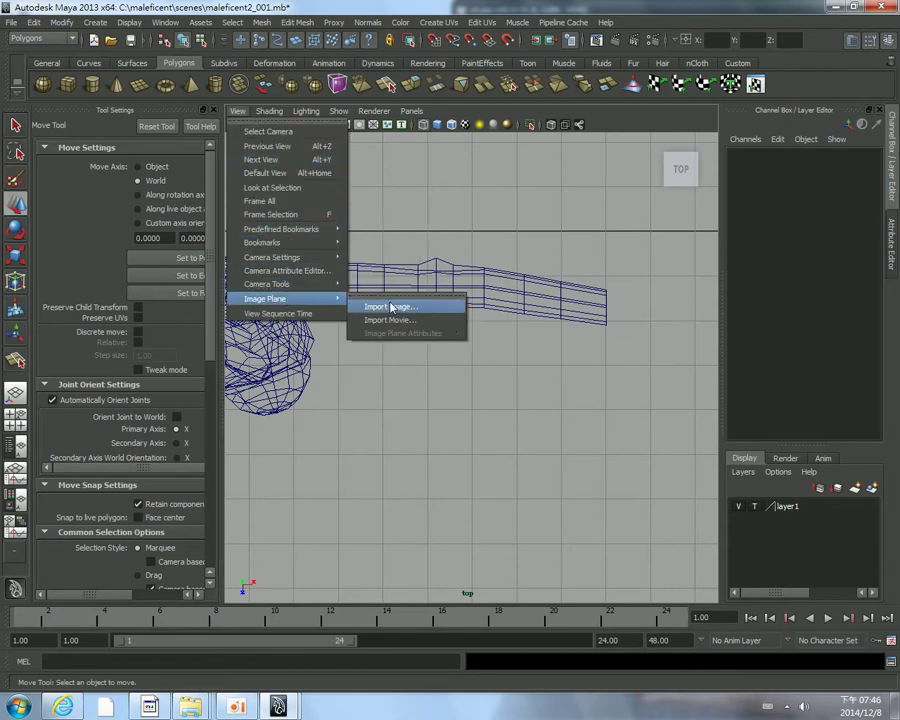
click(391, 307)
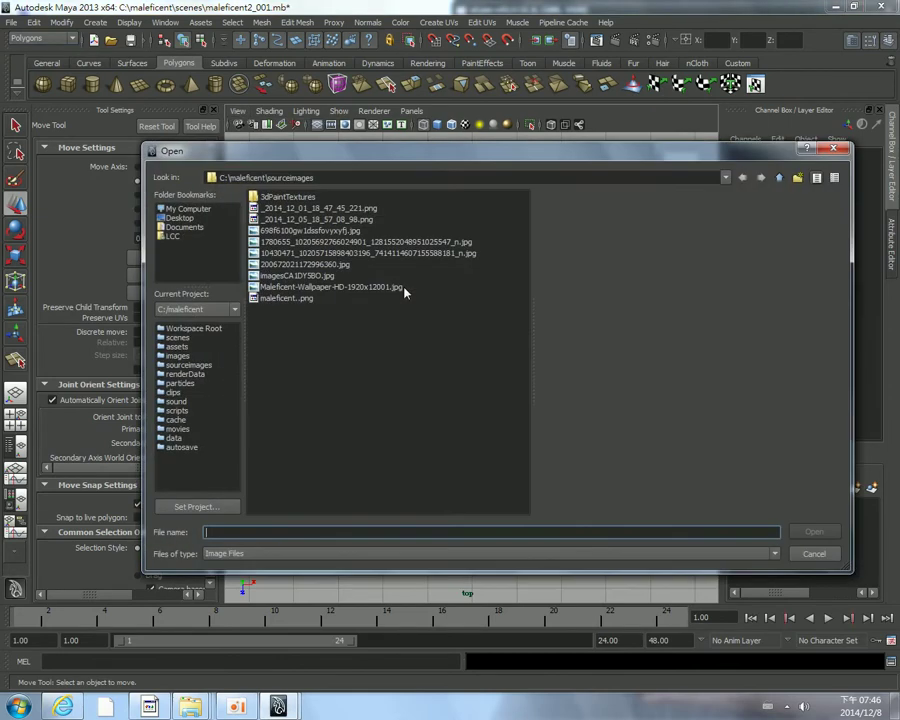
click(290, 298)
click(288, 276)
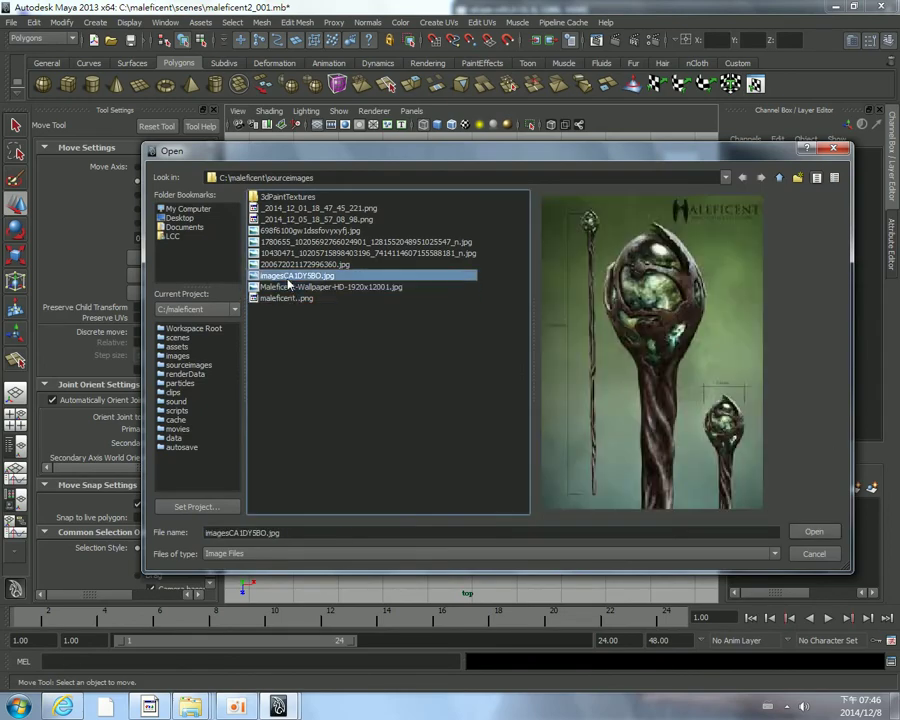
click(287, 266)
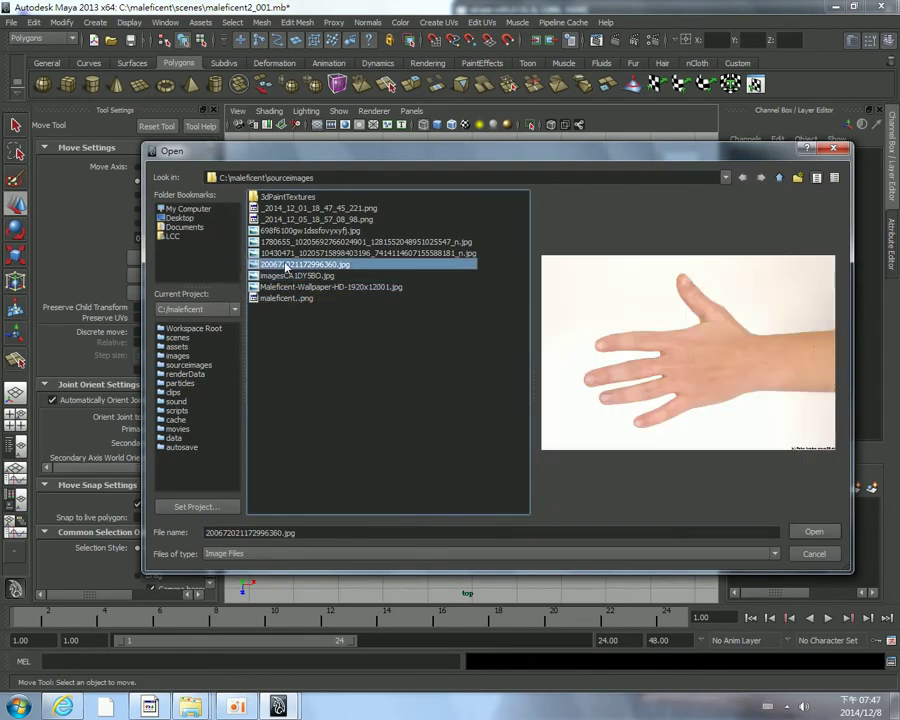
double_click(287, 266)
scroll(404, 267, down, 3)
scroll(488, 287, down, 3)
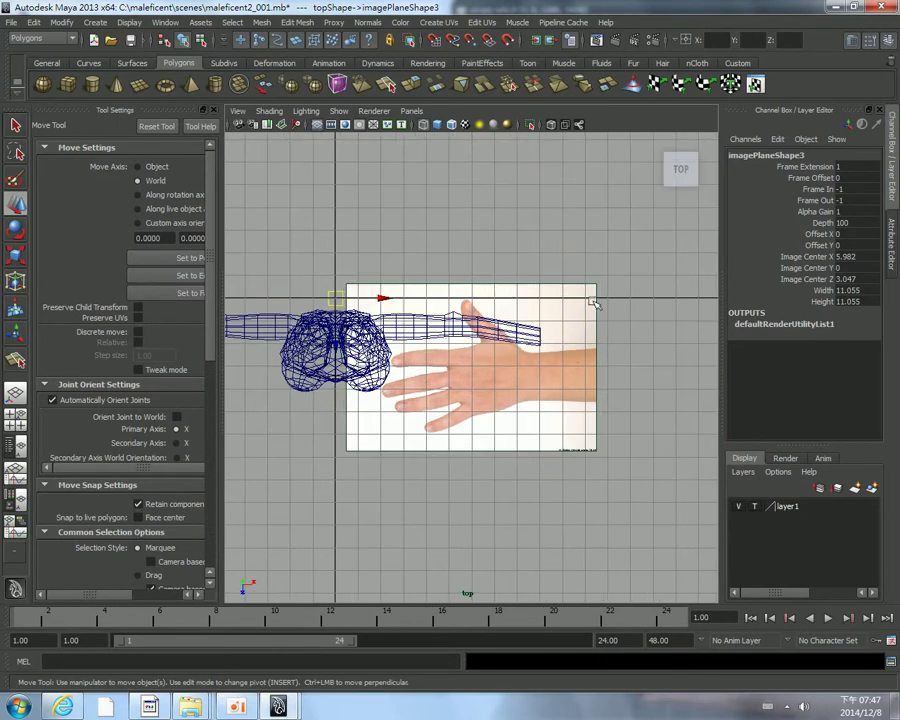
key(e)
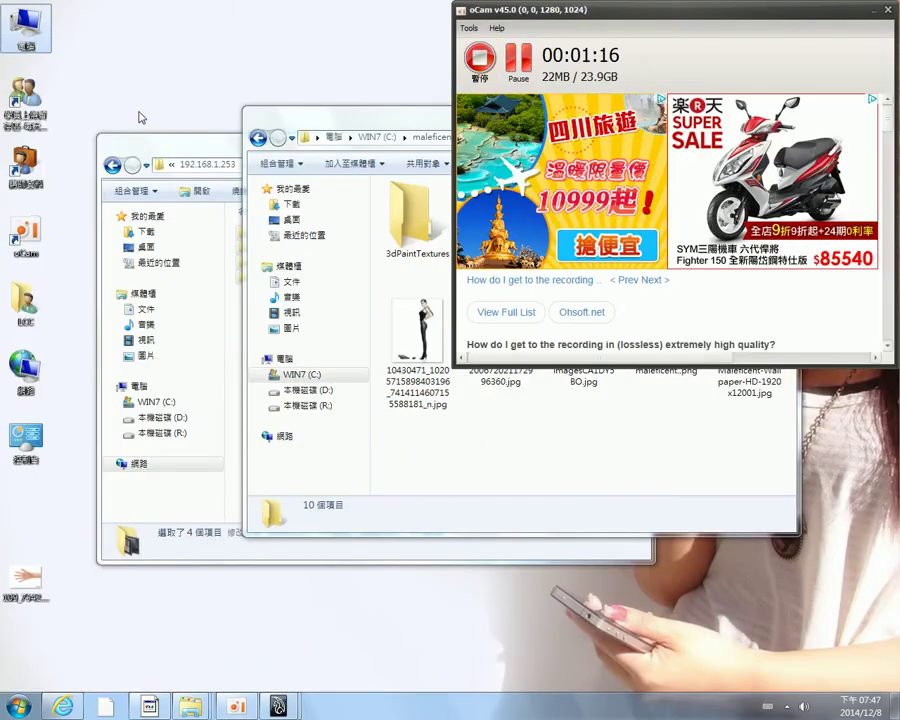
Open 200672021172996360.jpg, rotate it twice in the viewer, close it and return to Maya
drag(310, 108, 250, 70)
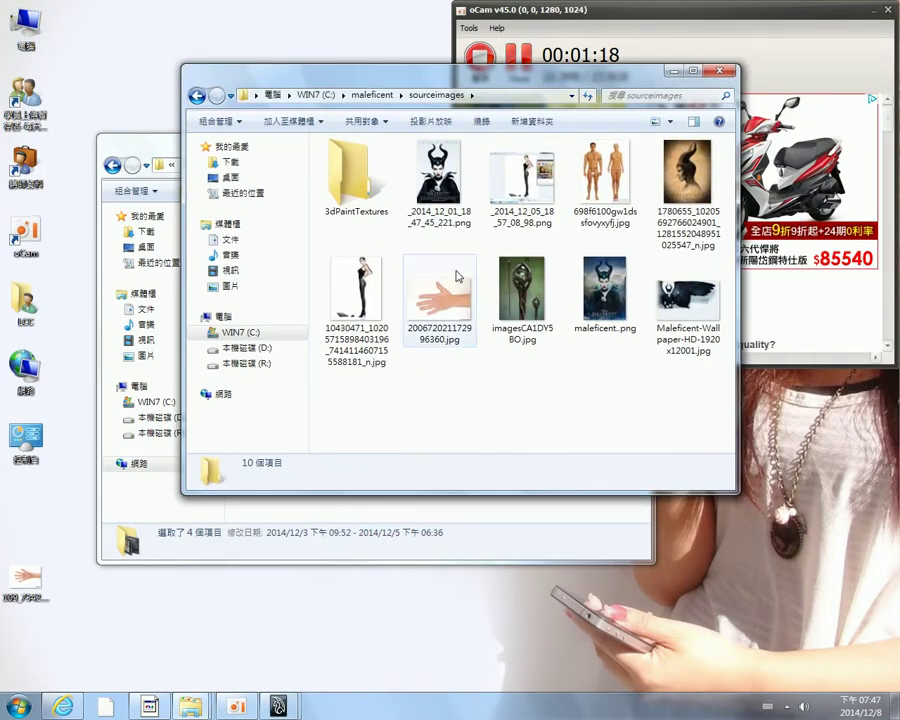
click(435, 297)
double_click(435, 297)
click(517, 674)
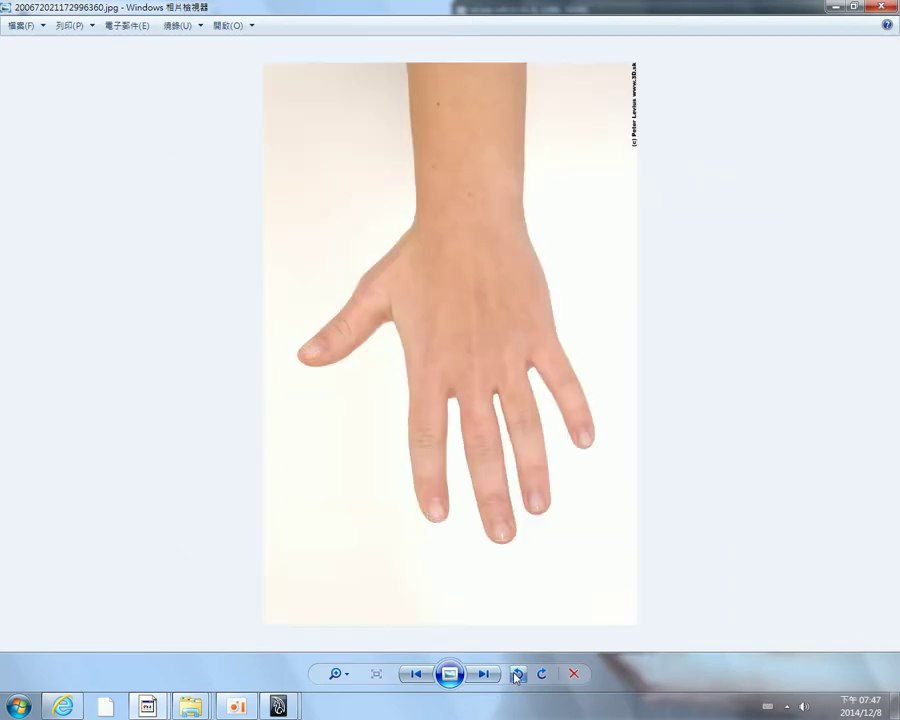
click(517, 674)
click(881, 6)
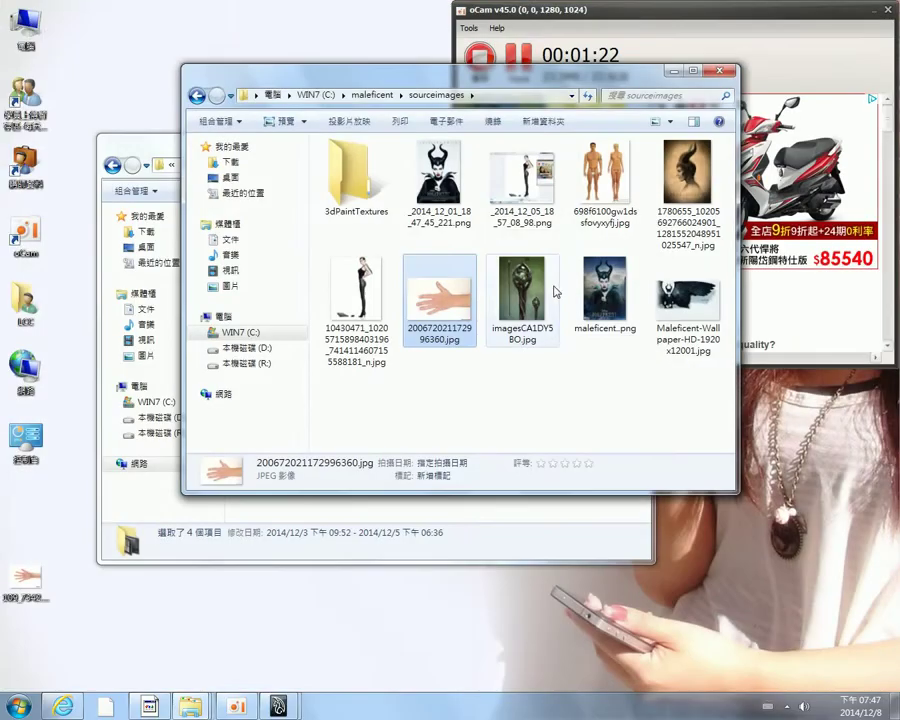
mouse_move(278, 706)
click(333, 640)
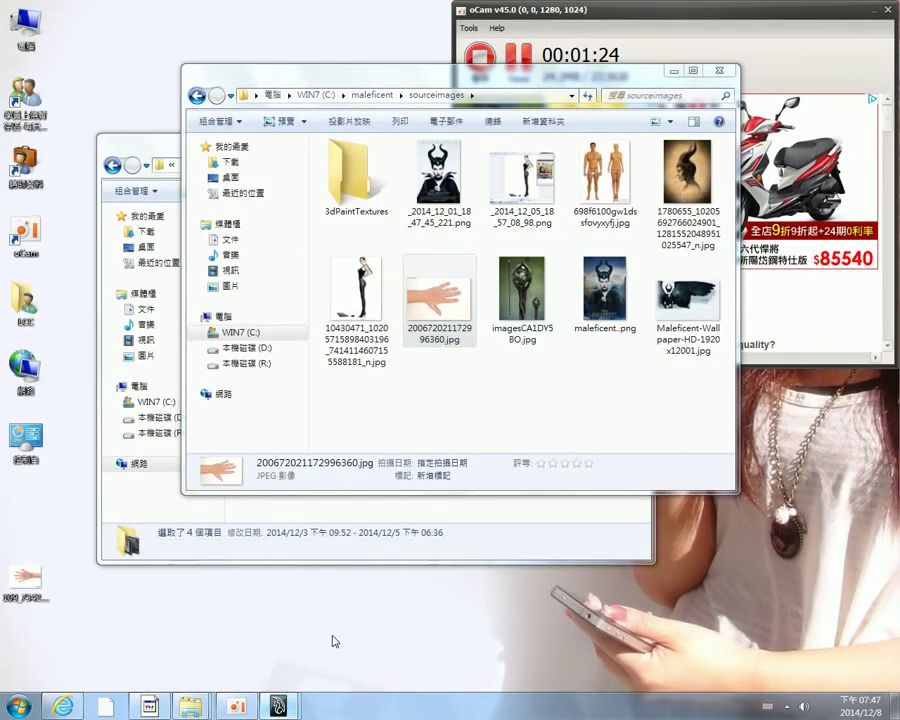
Delete the old image plane and import the hand photo afresh into the top view
click(466, 414)
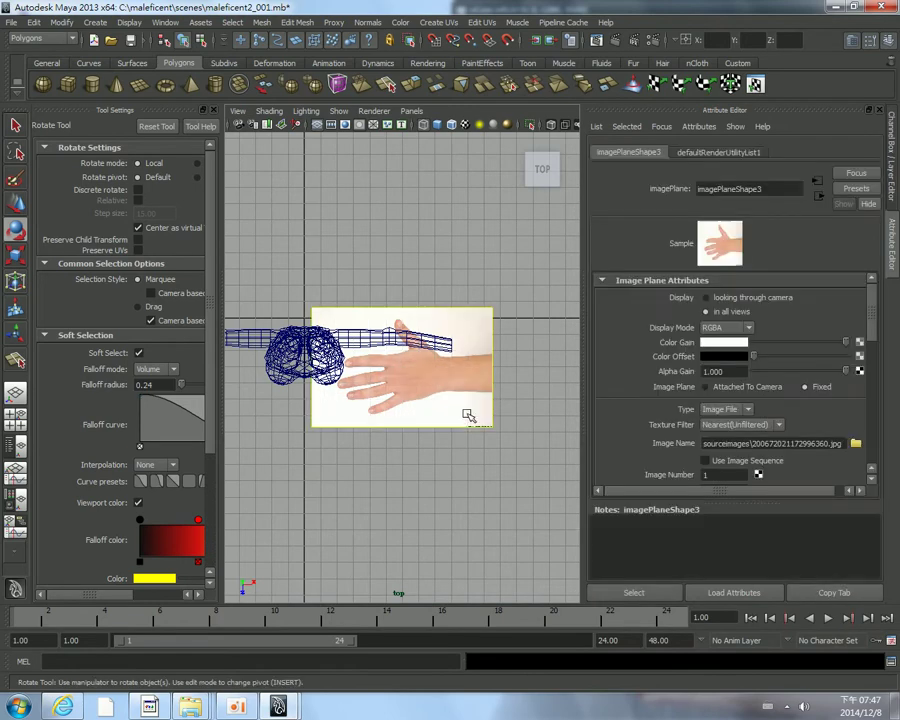
key(Delete)
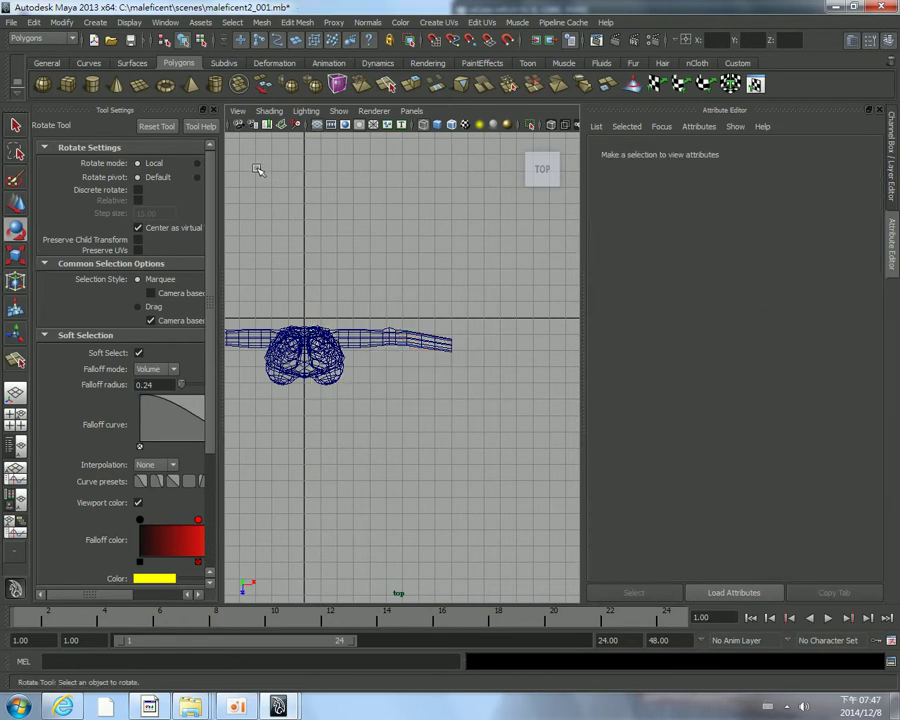
click(237, 111)
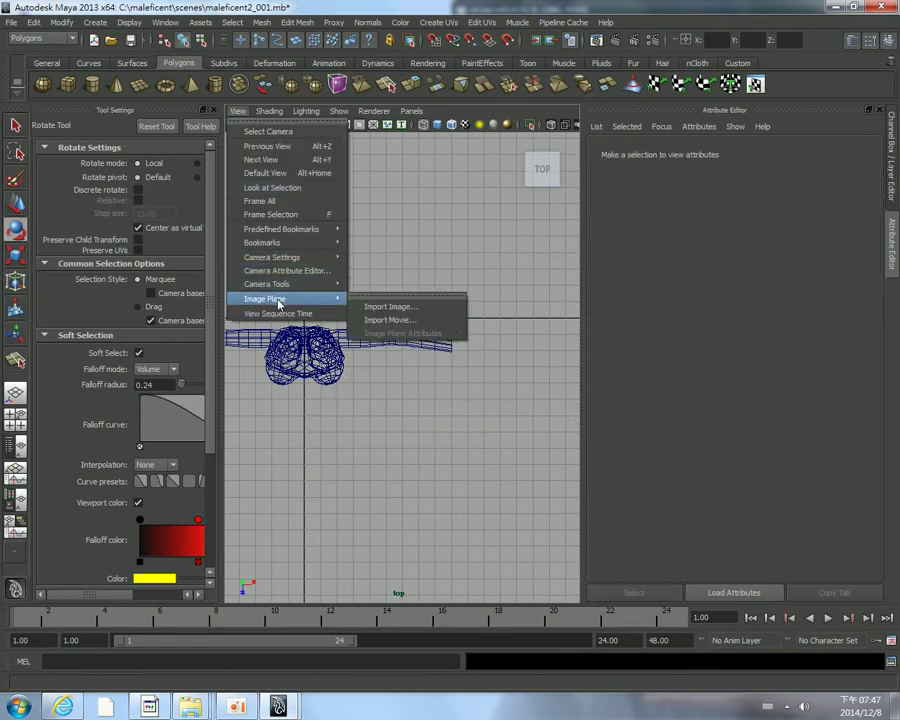
click(362, 305)
click(300, 275)
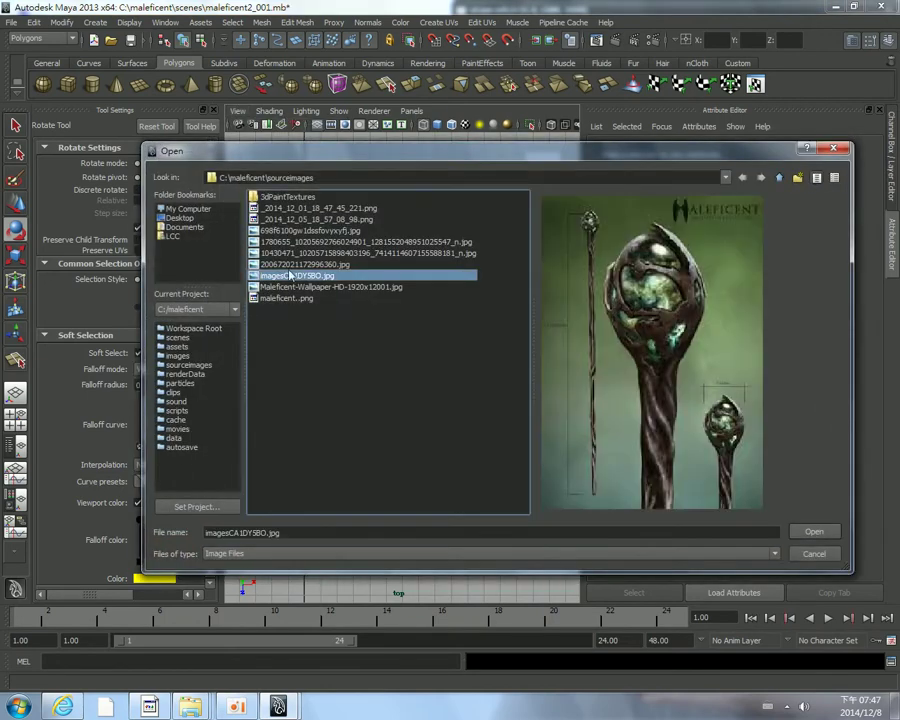
click(310, 242)
click(290, 231)
click(291, 243)
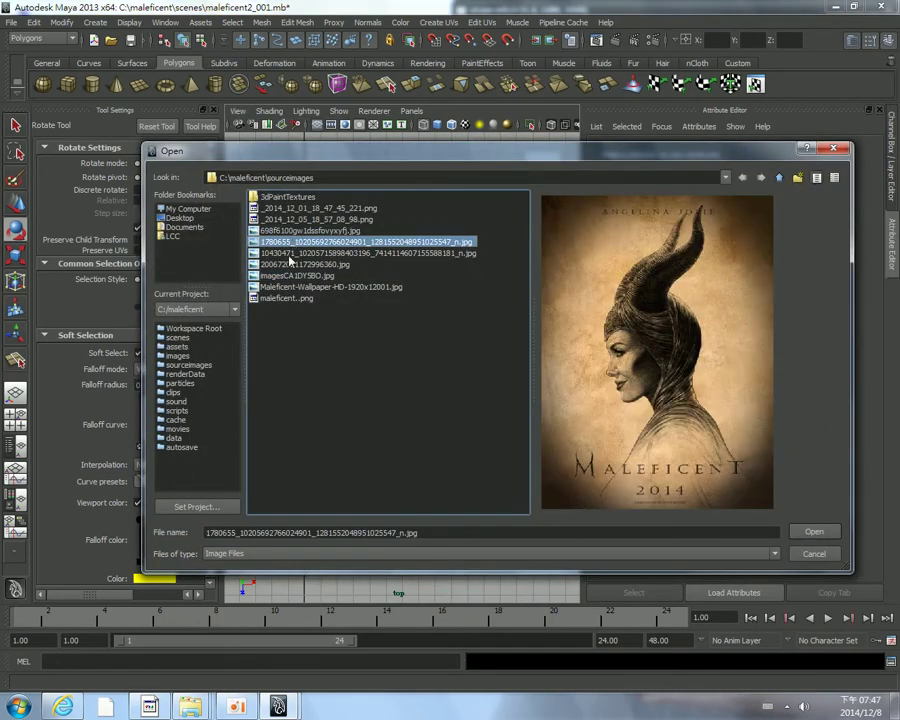
click(290, 254)
click(290, 265)
double_click(288, 264)
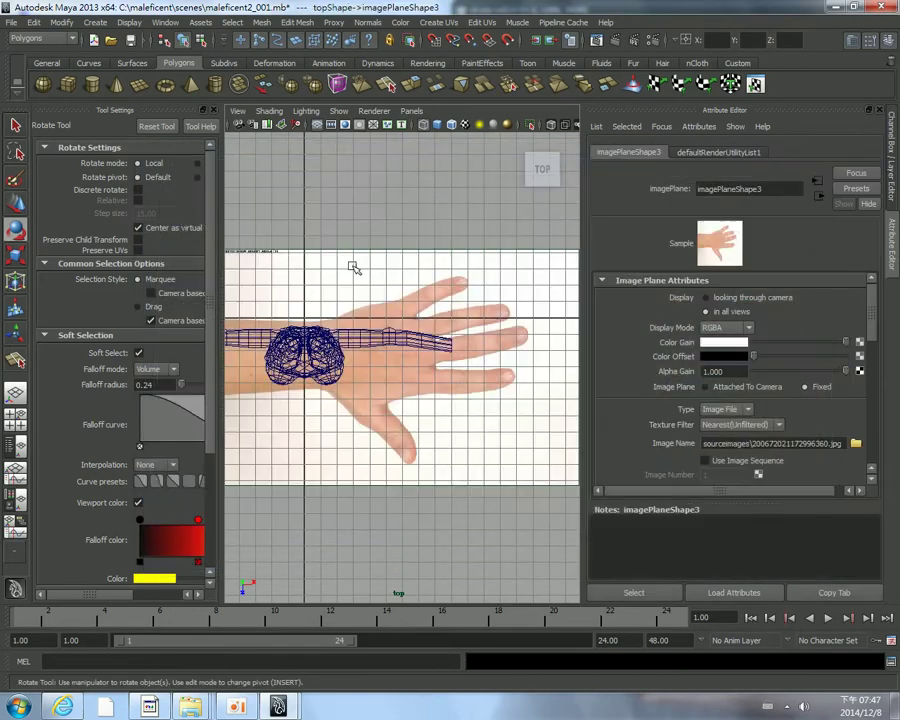
Adjust the image plane's Width and Height in the Channel Box, trying 4.724 then 1.524
scroll(400, 274, down, 2)
scroll(420, 268, up, 2)
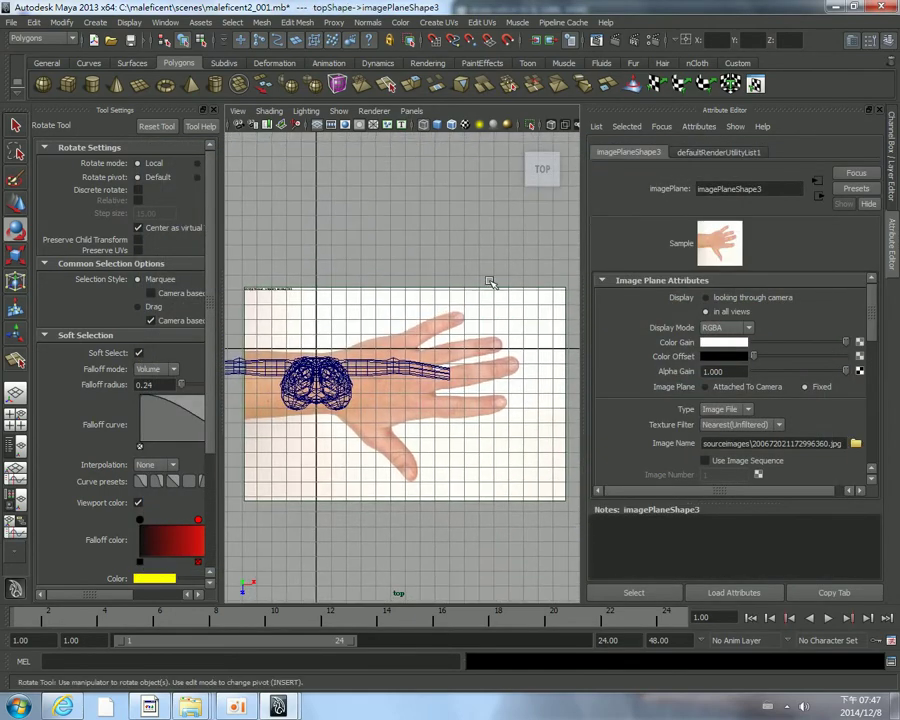
scroll(486, 280, down, 1)
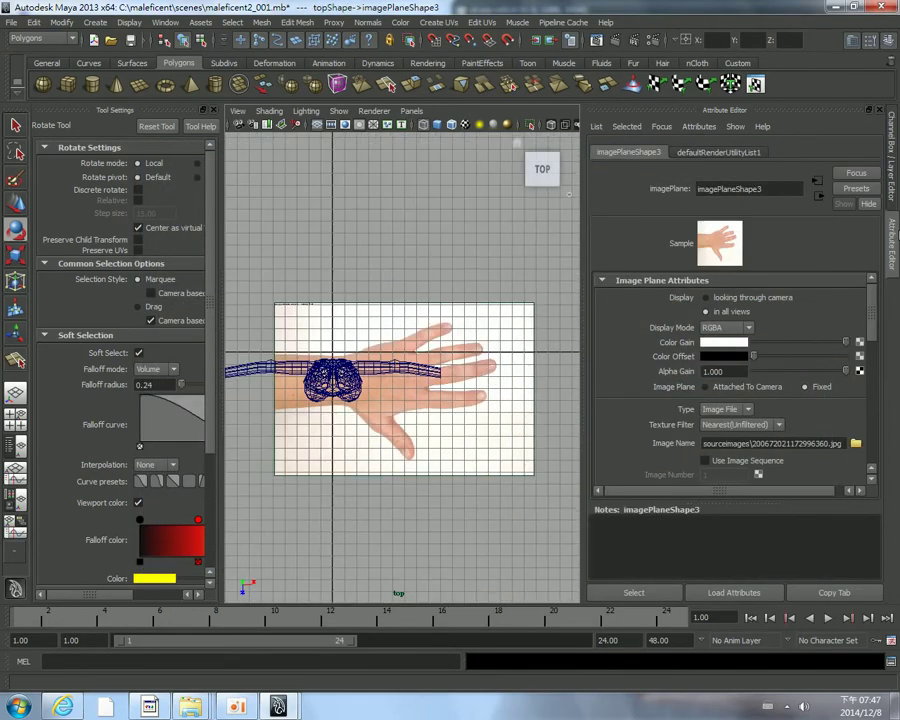
scroll(335, 385, up, 2)
scroll(310, 330, up, 2)
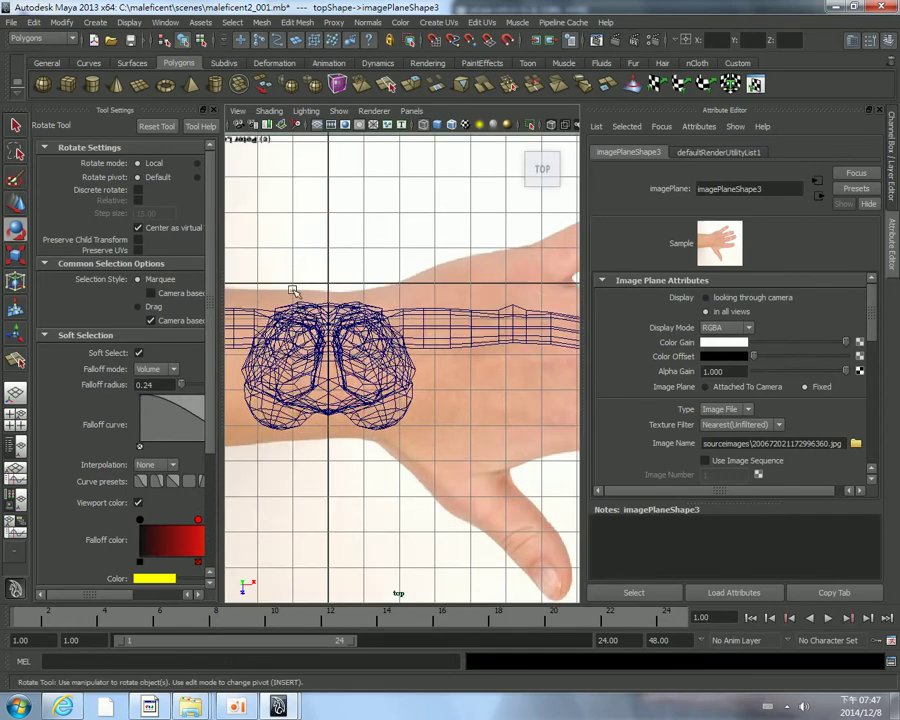
scroll(538, 157, up, 1)
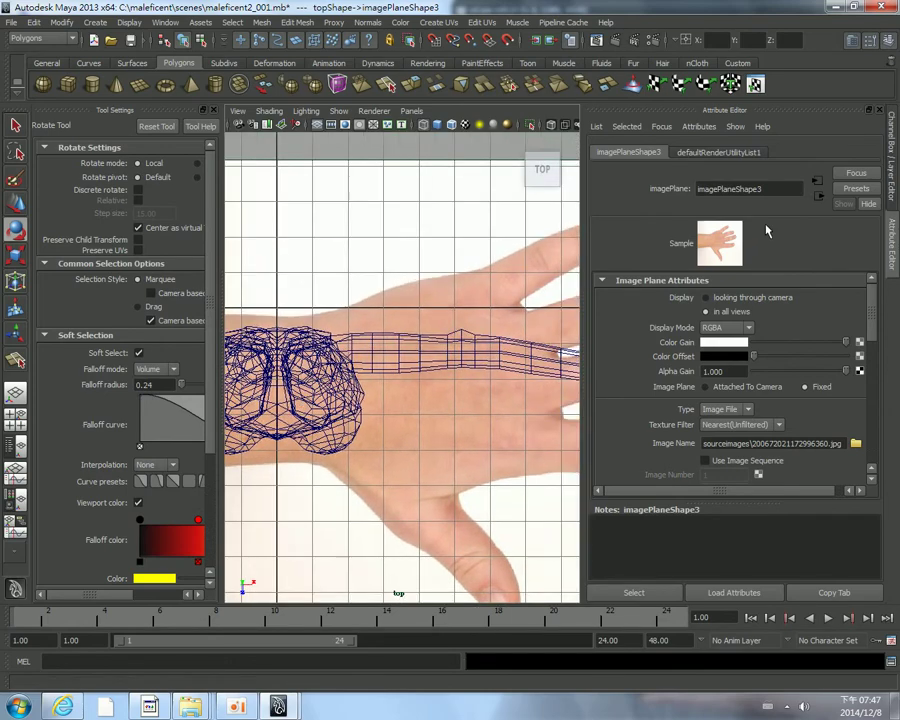
click(892, 196)
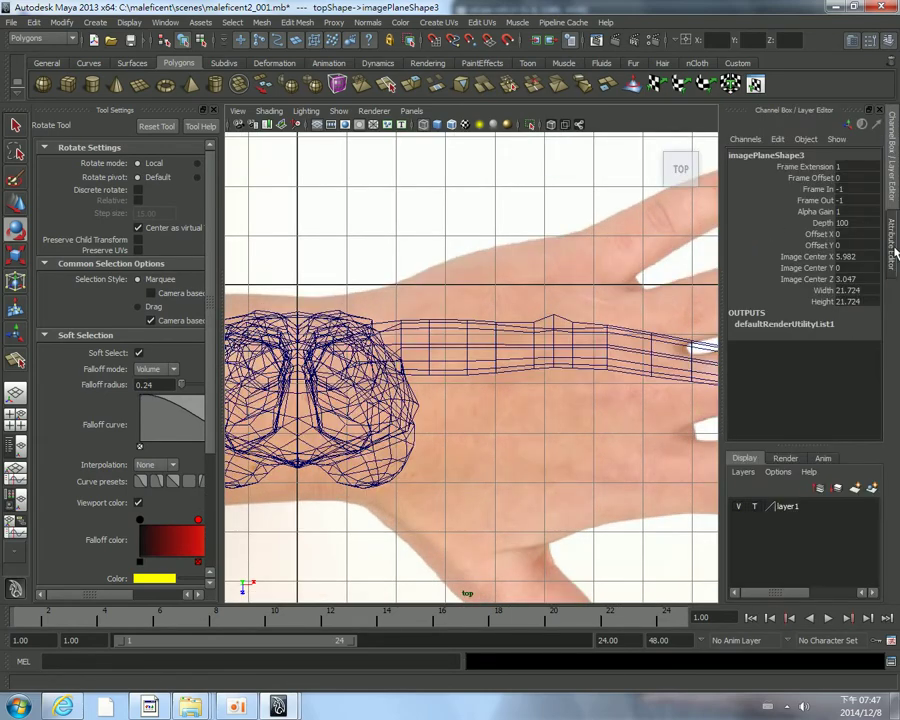
click(826, 290)
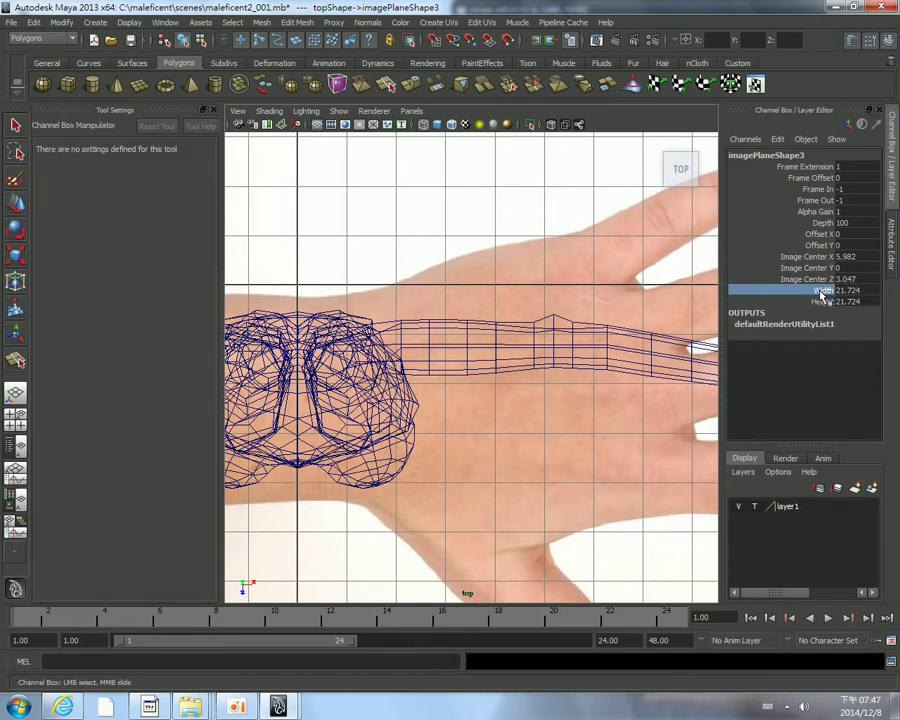
shift+click(822, 301)
middle_drag(508, 269, 390, 279)
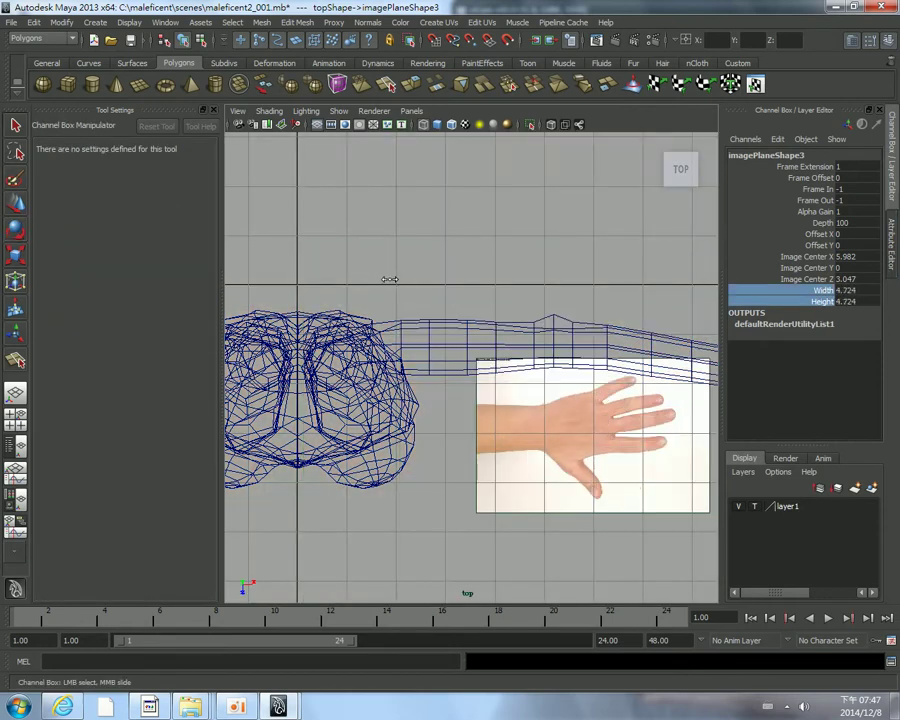
mouse_move(534, 297)
alt+middle_down()
mouse_move(428, 255)
mouse_move(392, 261)
alt+middle_up()
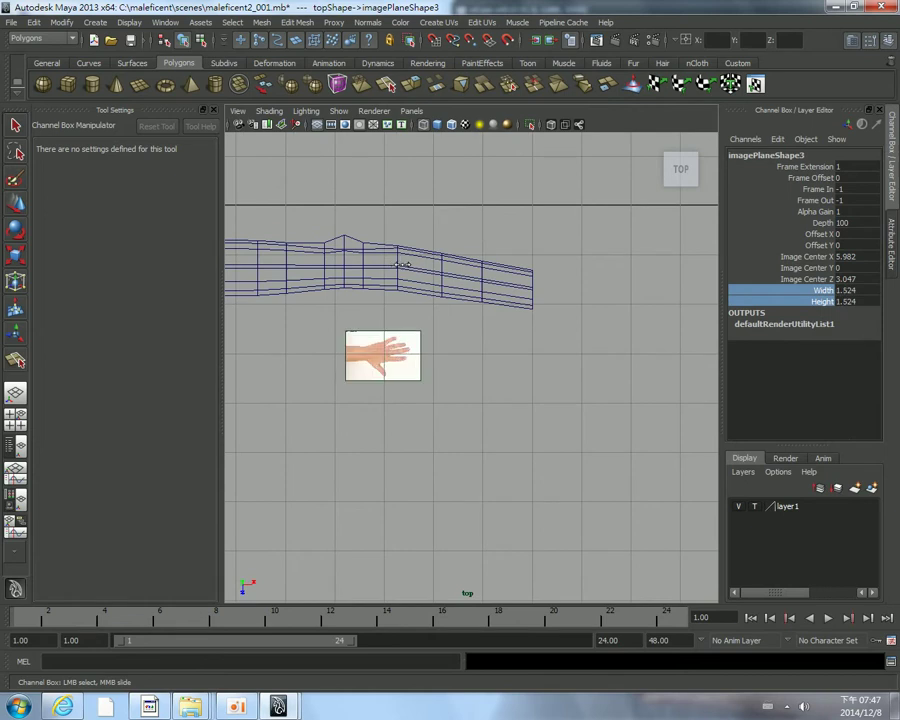
Reselect the hand image plane and set its Width and Height to 5.324
key(w)
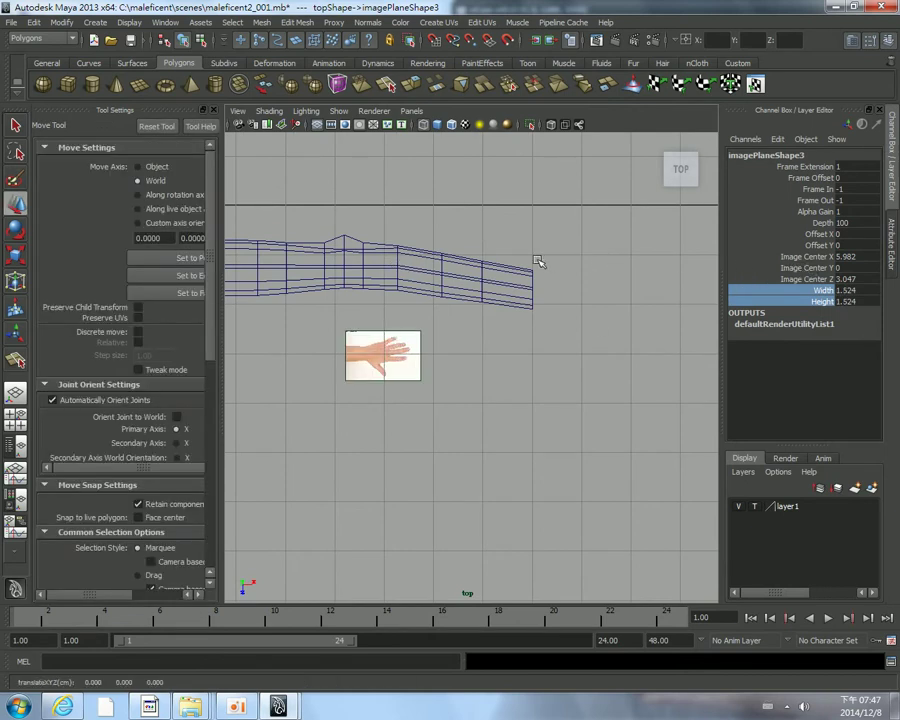
click(385, 341)
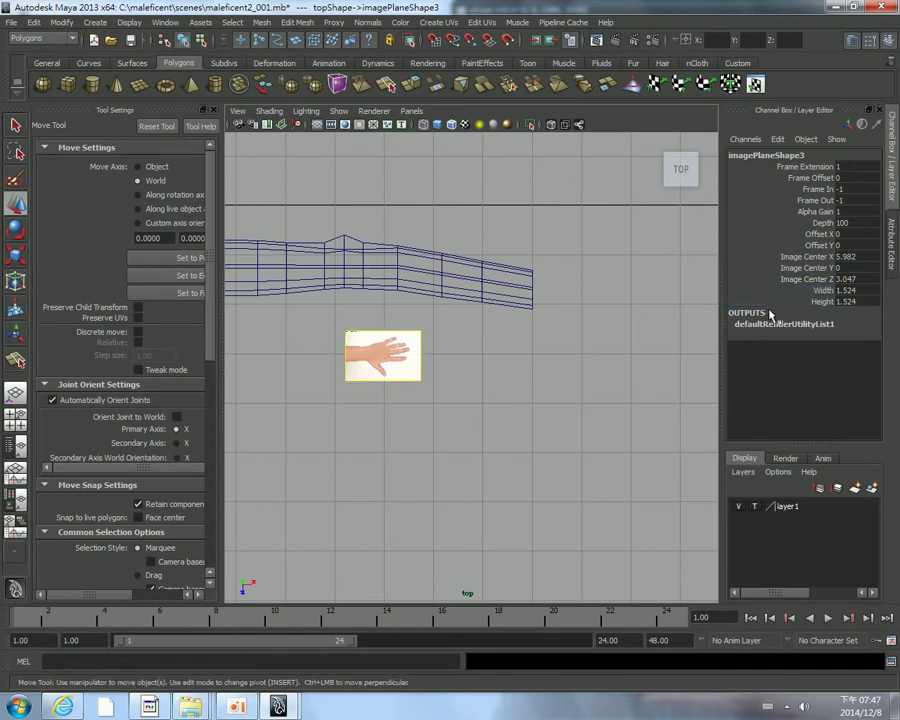
drag(803, 302, 808, 291)
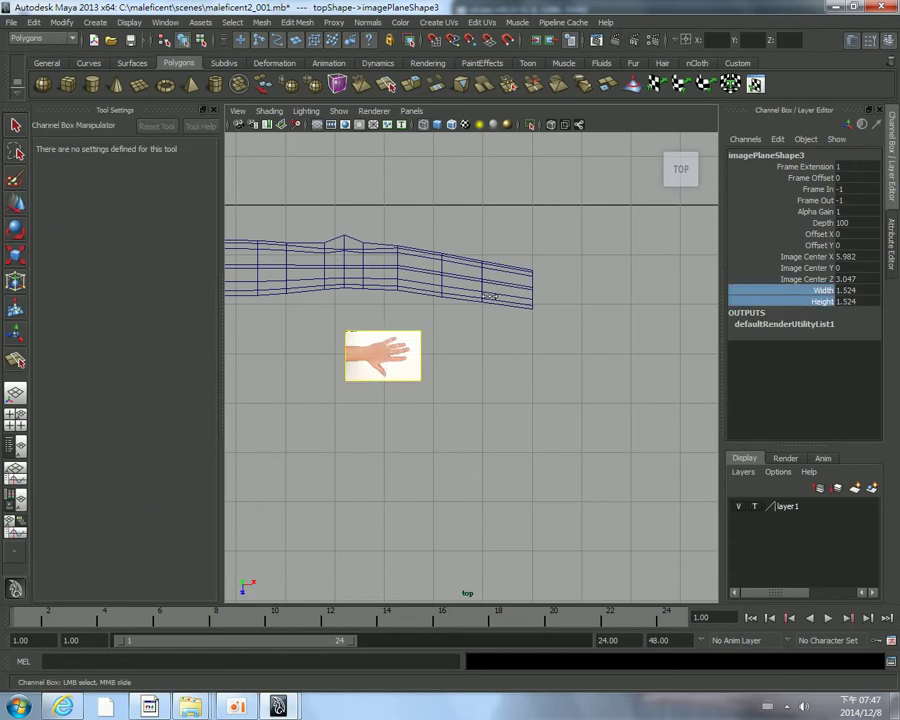
mouse_move(490, 297)
middle_down()
mouse_move(516, 290)
mouse_move(496, 287)
mouse_move(566, 235)
middle_up()
Shift the hand image below the finger with Image Center Z 5.747
scroll(566, 235, down, 3)
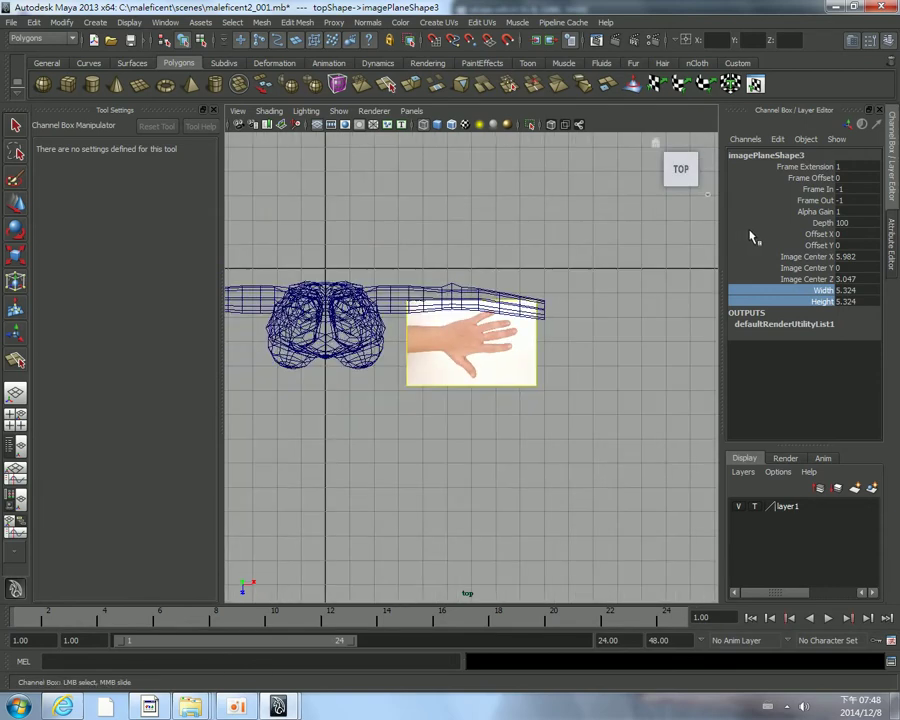
click(828, 245)
click(806, 279)
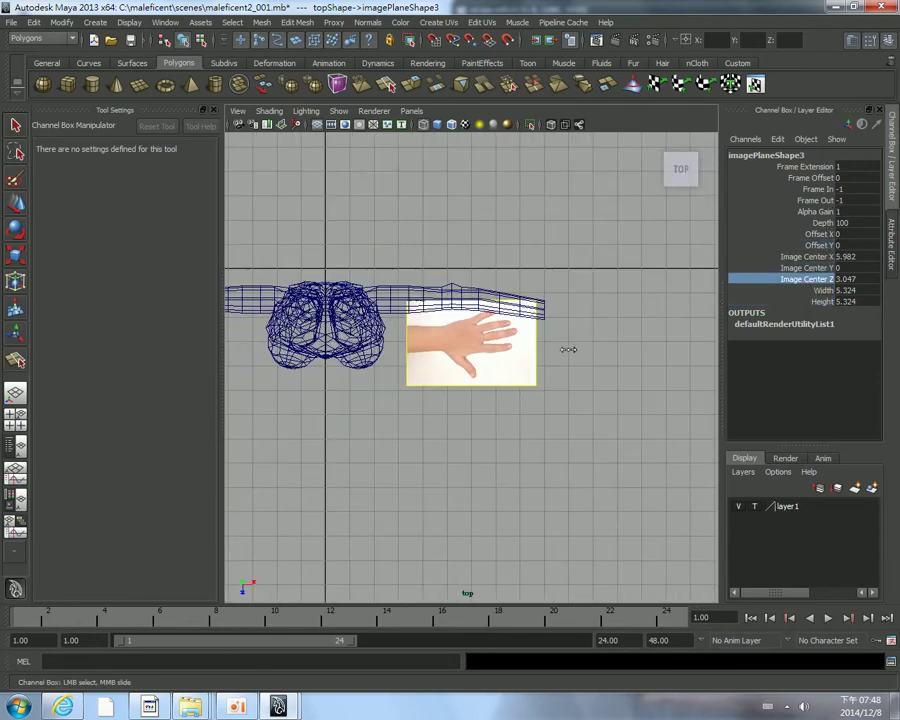
mouse_move(569, 350)
middle_down()
mouse_move(587, 350)
mouse_move(569, 308)
middle_up()
key(w)
scroll(570, 350, up, 4)
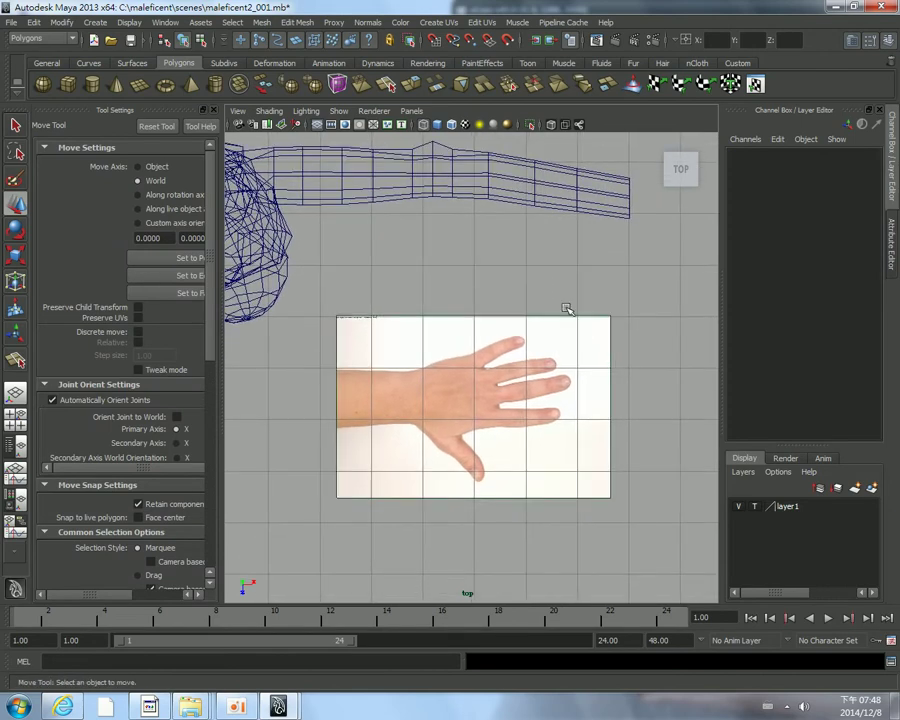
Lower the hand image plane beneath the grid by dragging Image Center Y negative
key(space)
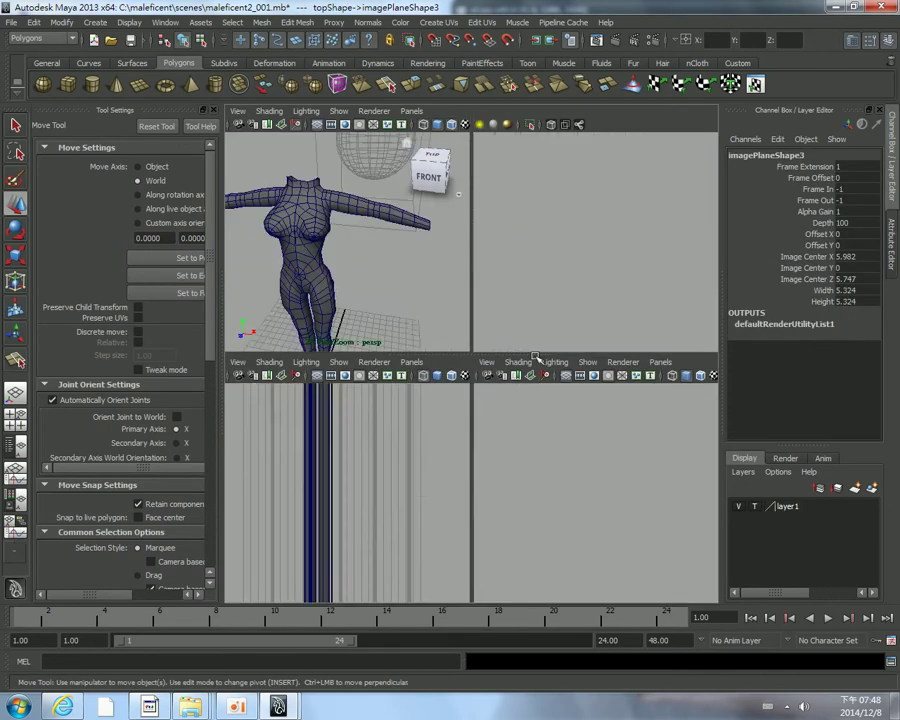
key(space)
key(space)
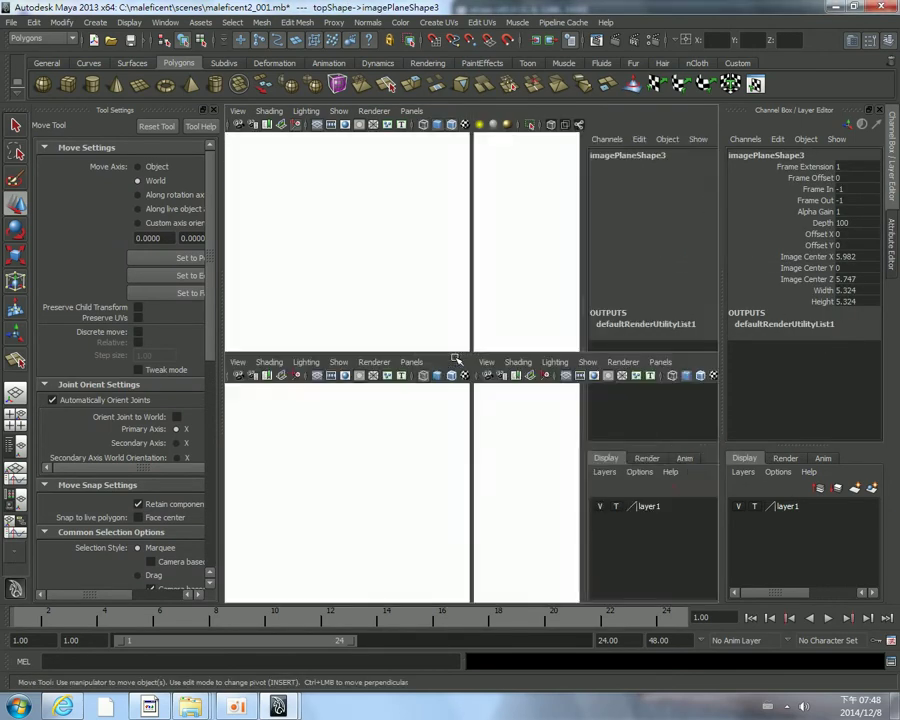
click(815, 270)
middle_drag(659, 273, 600, 275)
click(307, 278)
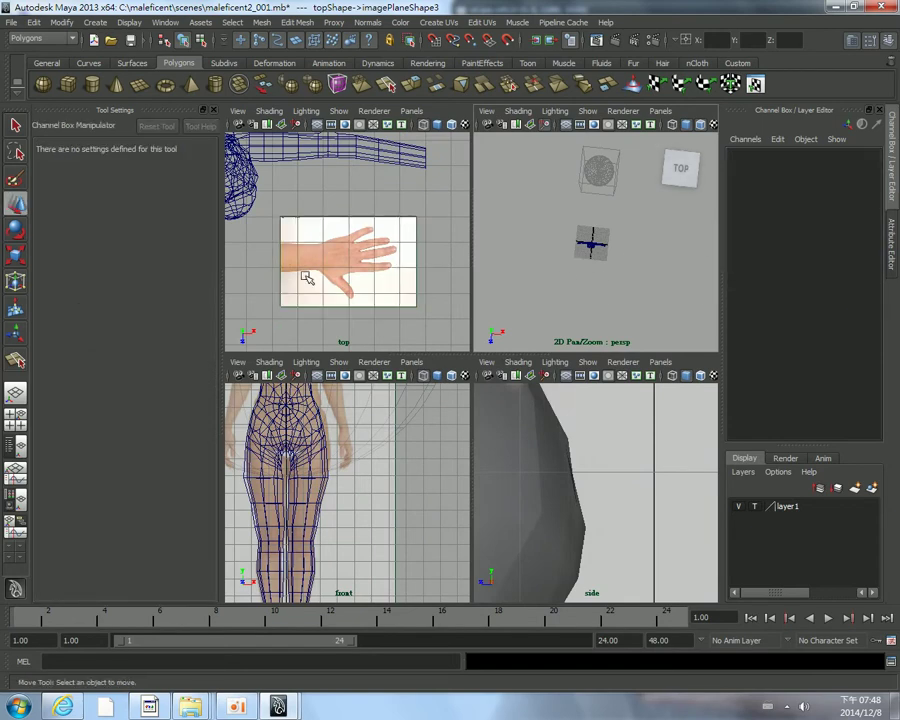
key(w)
drag(428, 265, 471, 256)
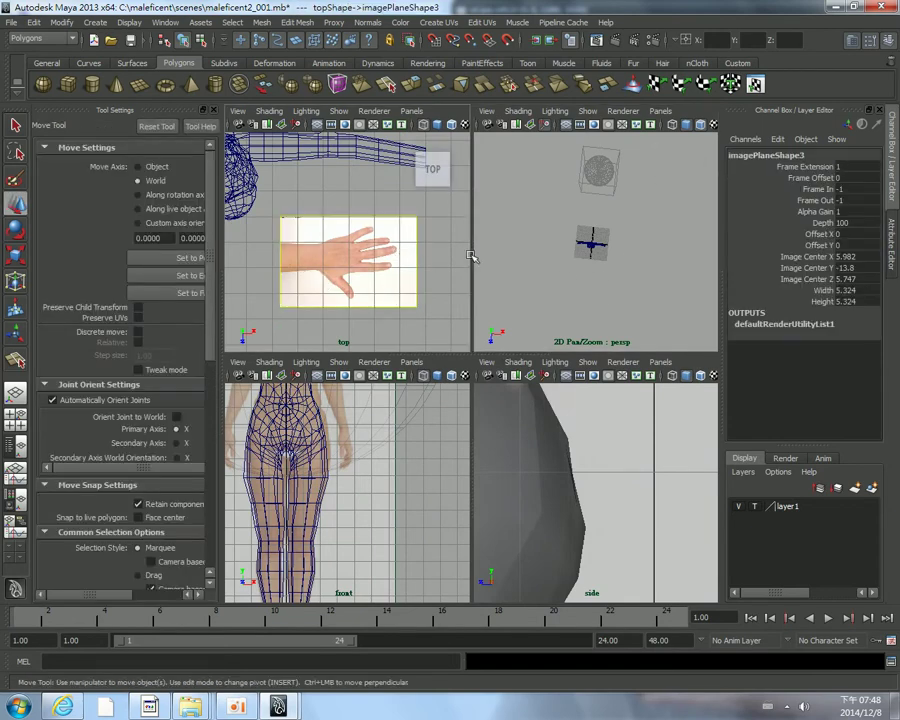
click(808, 270)
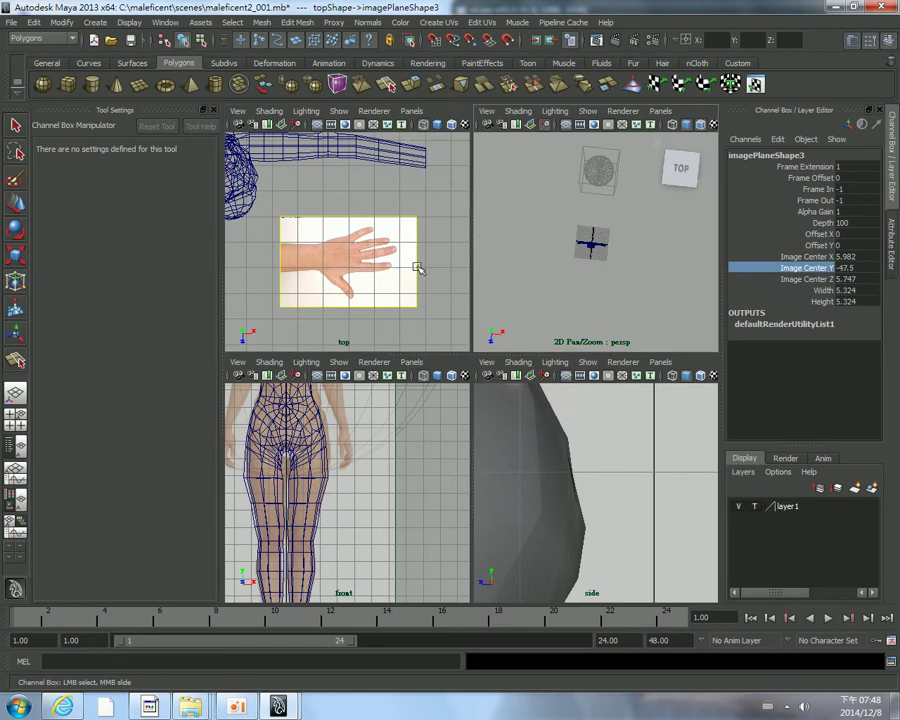
click(516, 263)
key(w)
Maximize the top view and zoom in to centre the hand's fingers
key(space)
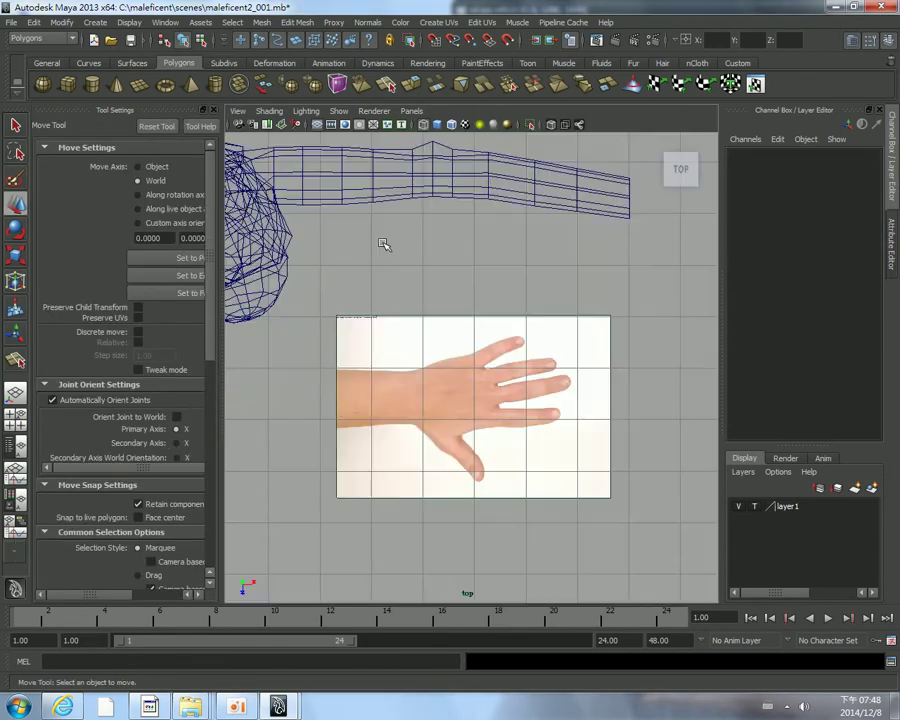
alt+right_drag(382, 243, 520, 308)
alt+middle_drag(520, 308, 406, 352)
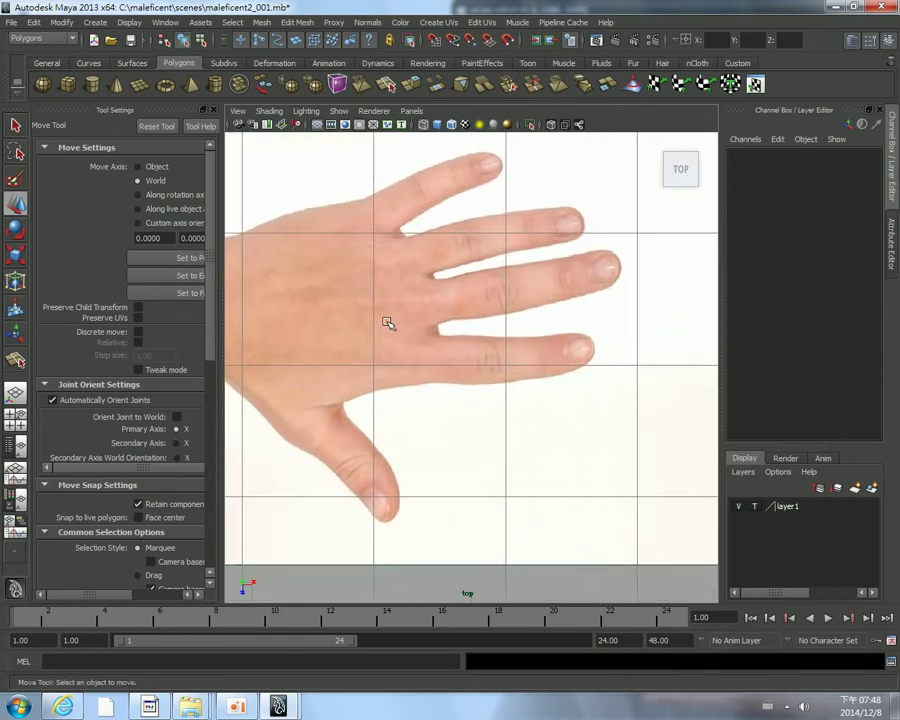
alt+middle_drag(380, 271, 407, 271)
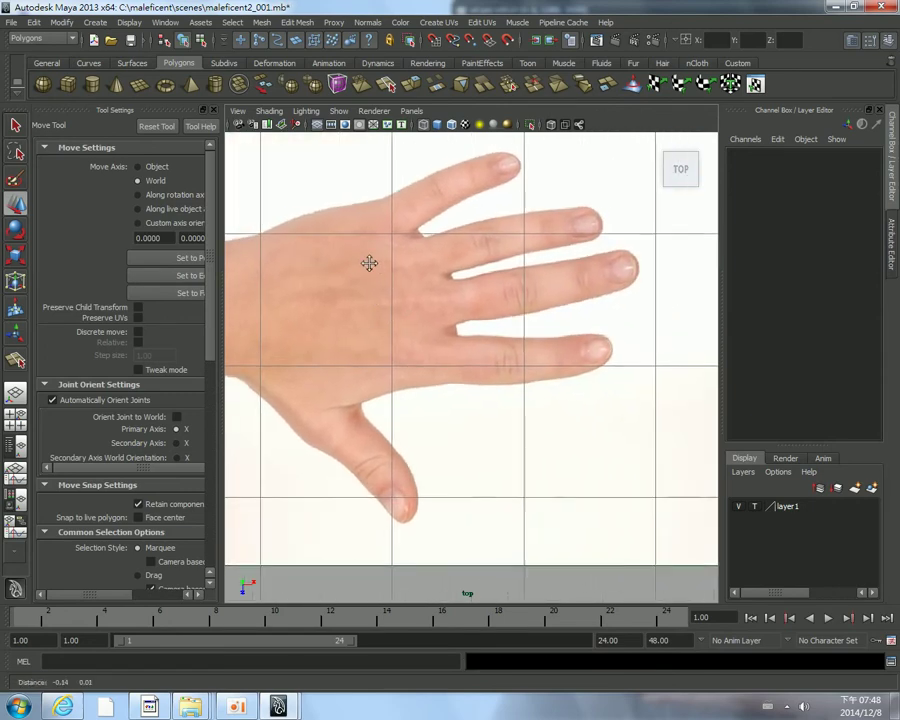
Save the scene as maleficent2_002.mb, incrementing from maleficent2_001.mb
click(12, 22)
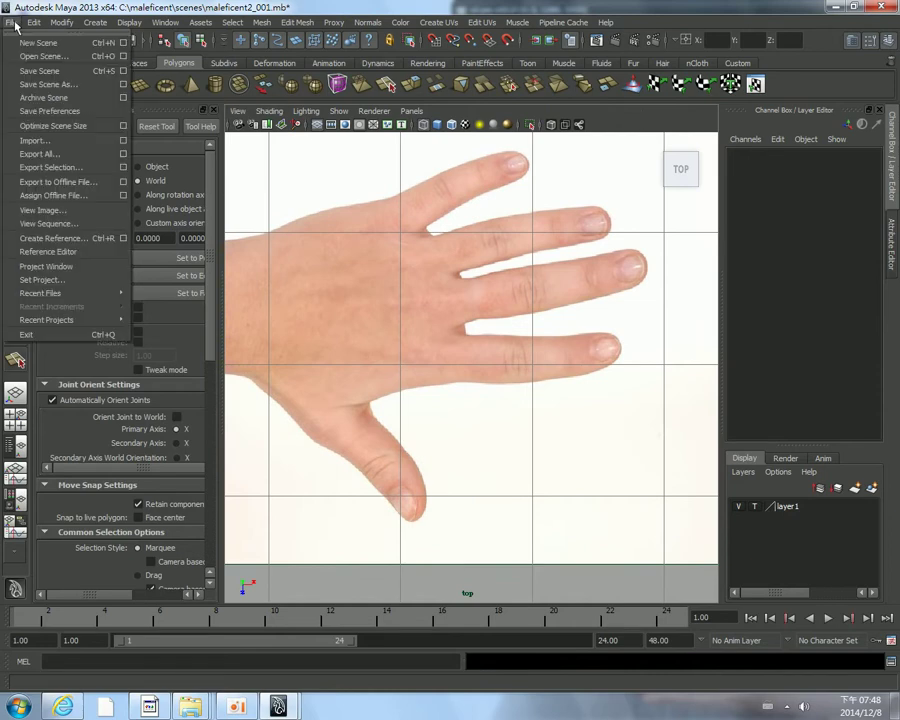
click(47, 84)
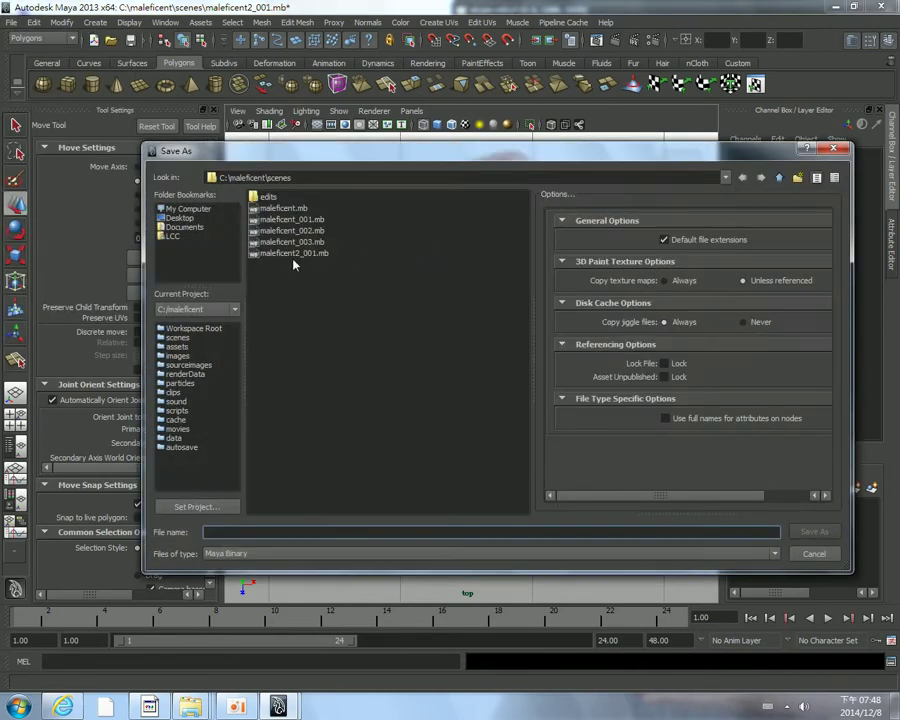
click(282, 255)
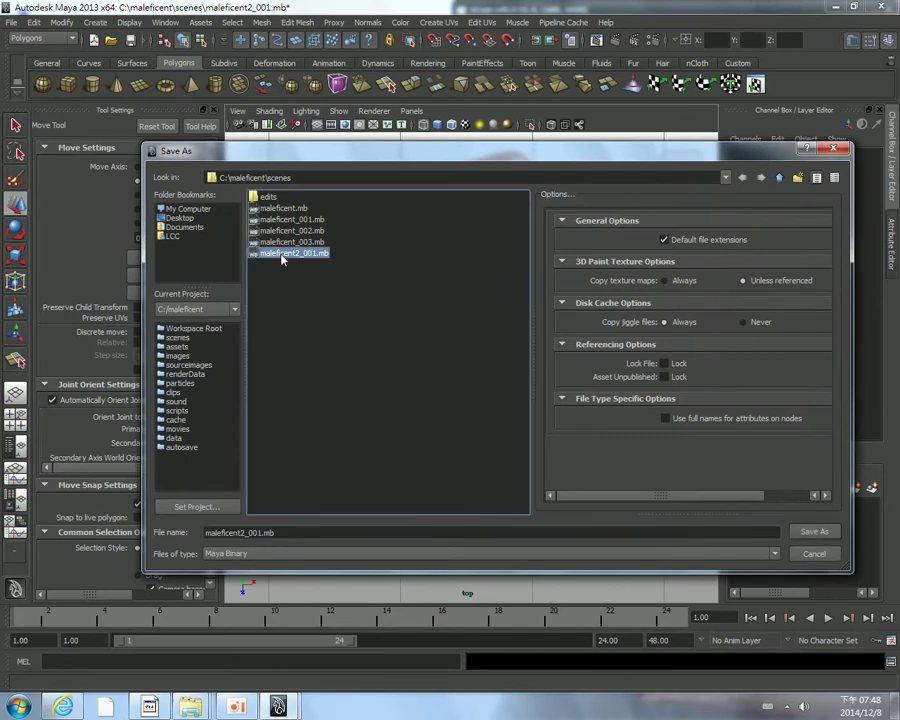
click(265, 532)
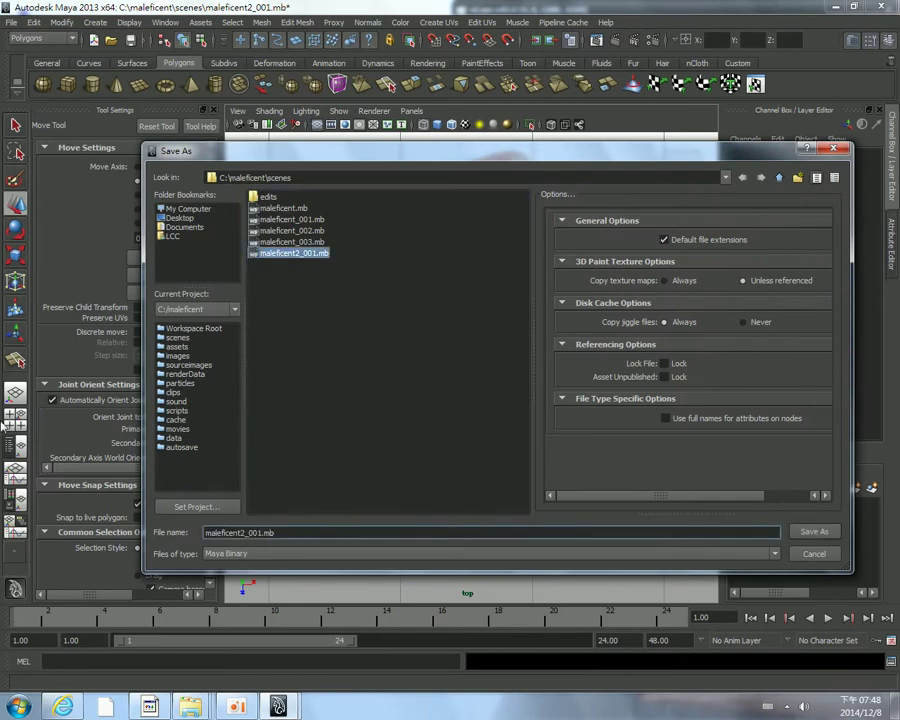
key(BackSpace)
key(Return)
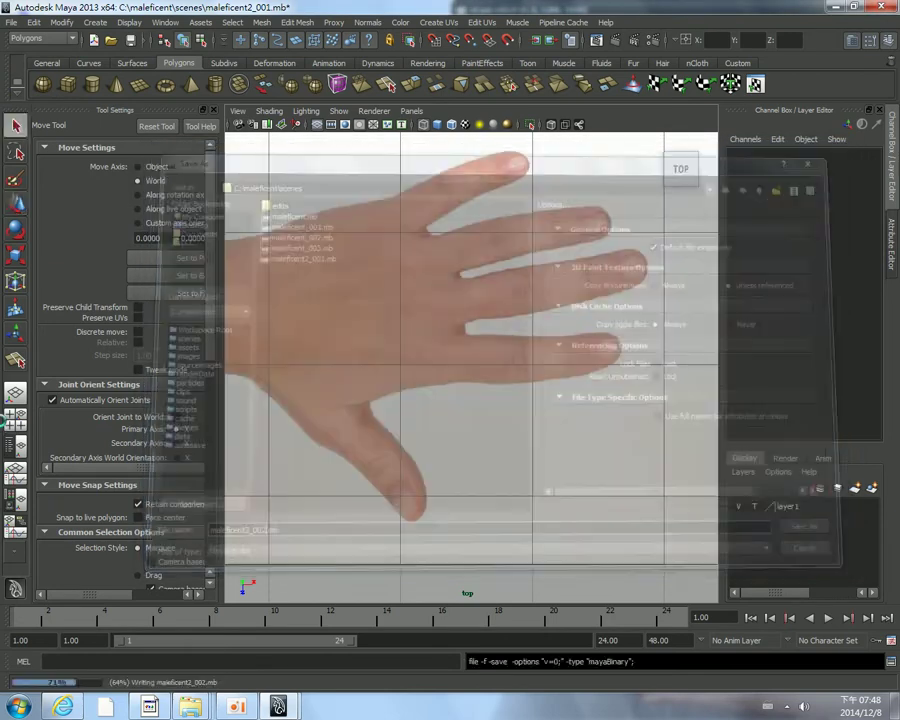
scroll(437, 446, down, 5)
Set the hand image plane's Alpha Gain to 0.47, deselect it and zoom in on the hand
scroll(437, 446, up, 3)
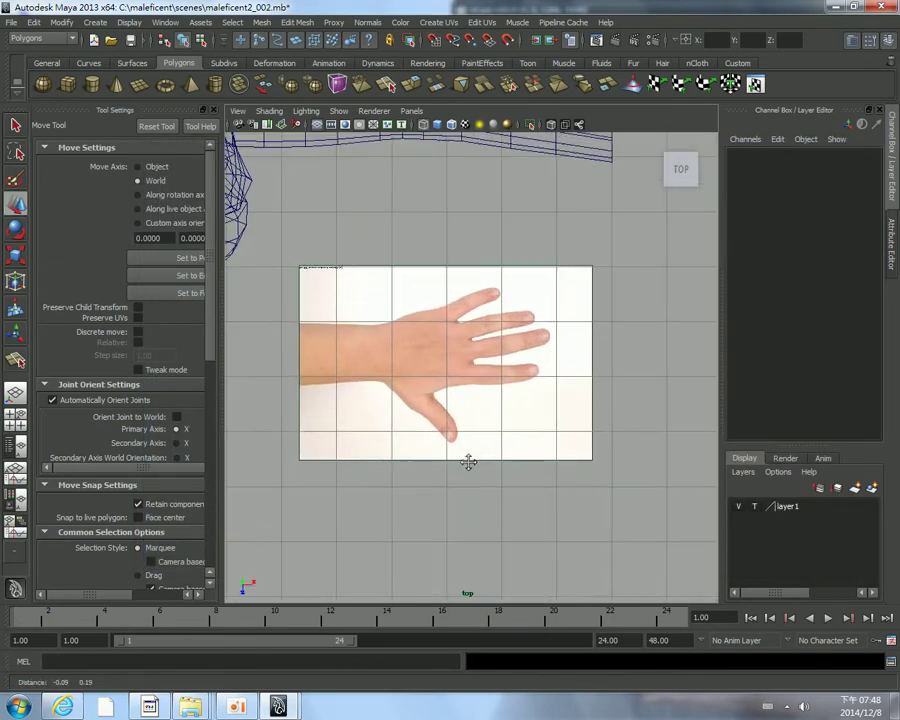
click(591, 294)
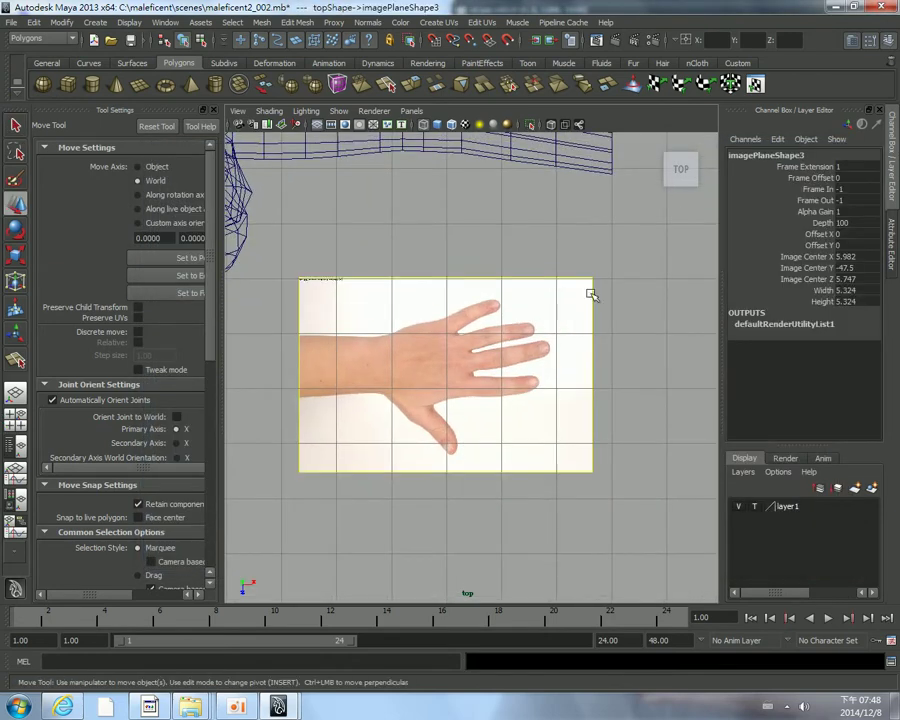
click(843, 212)
text(0.47)
key(Return)
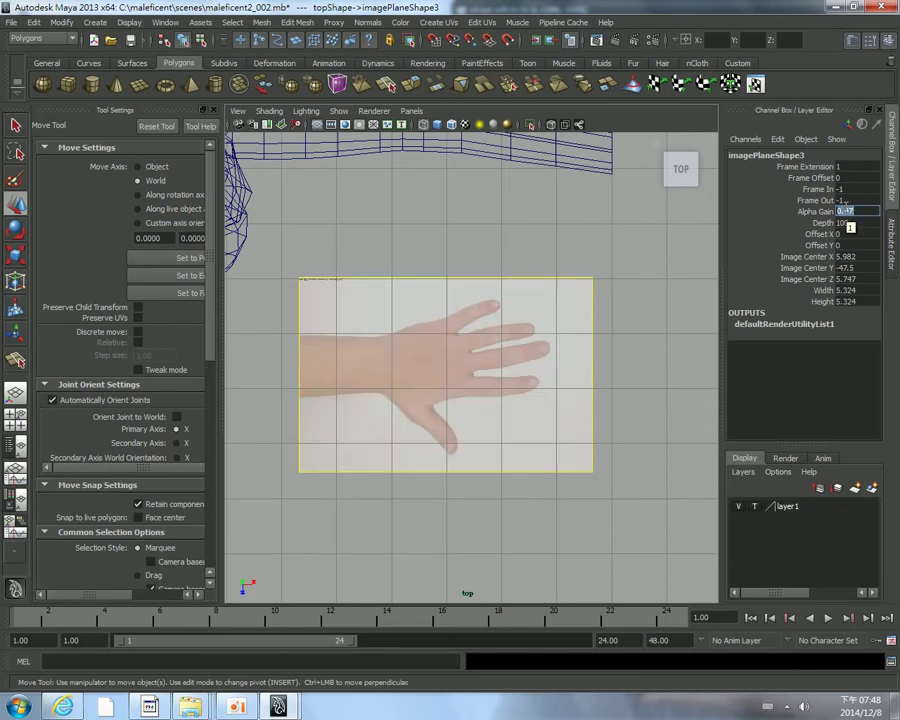
click(552, 344)
scroll(545, 333, up, 3)
scroll(500, 305, down, 4)
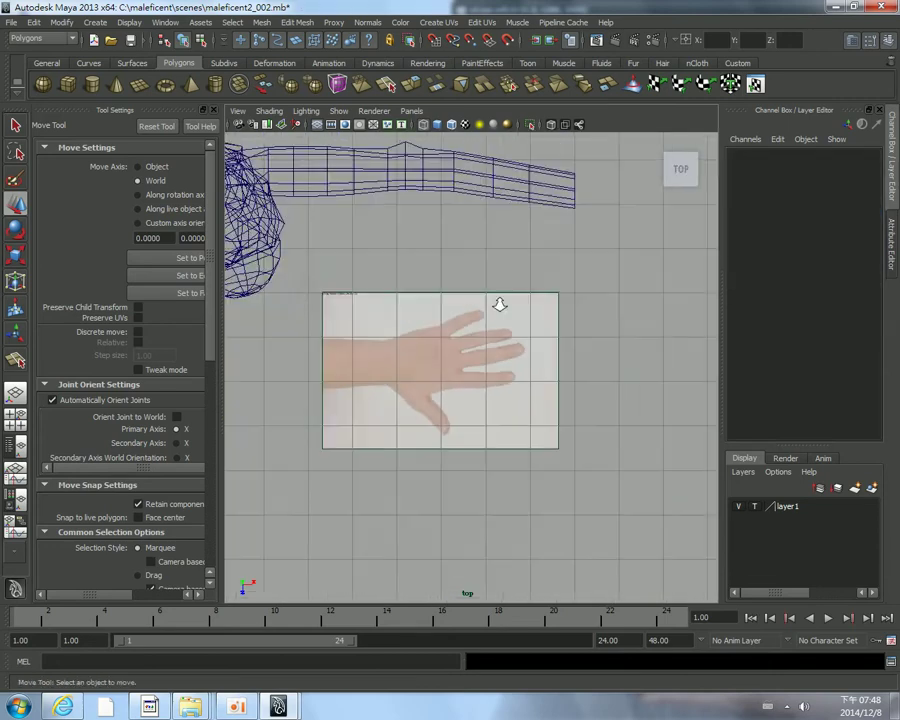
scroll(502, 307, up, 5)
scroll(540, 372, up, 2)
scroll(520, 378, up, 2)
scroll(525, 375, up, 2)
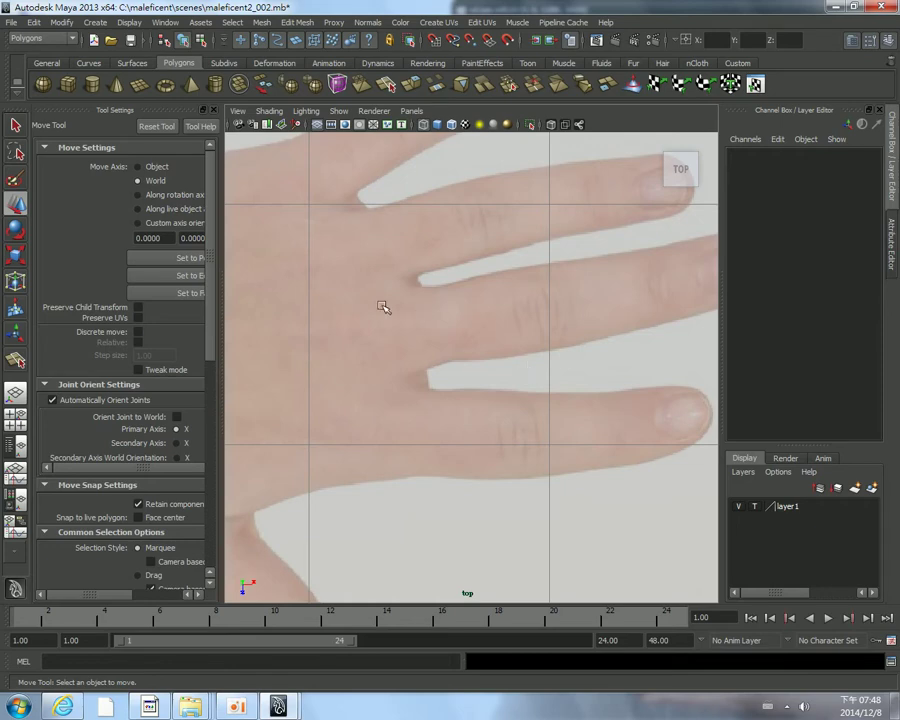
Create a polygon cylinder and set its Rotate Z to 90
click(91, 84)
scroll(425, 372, down, 3)
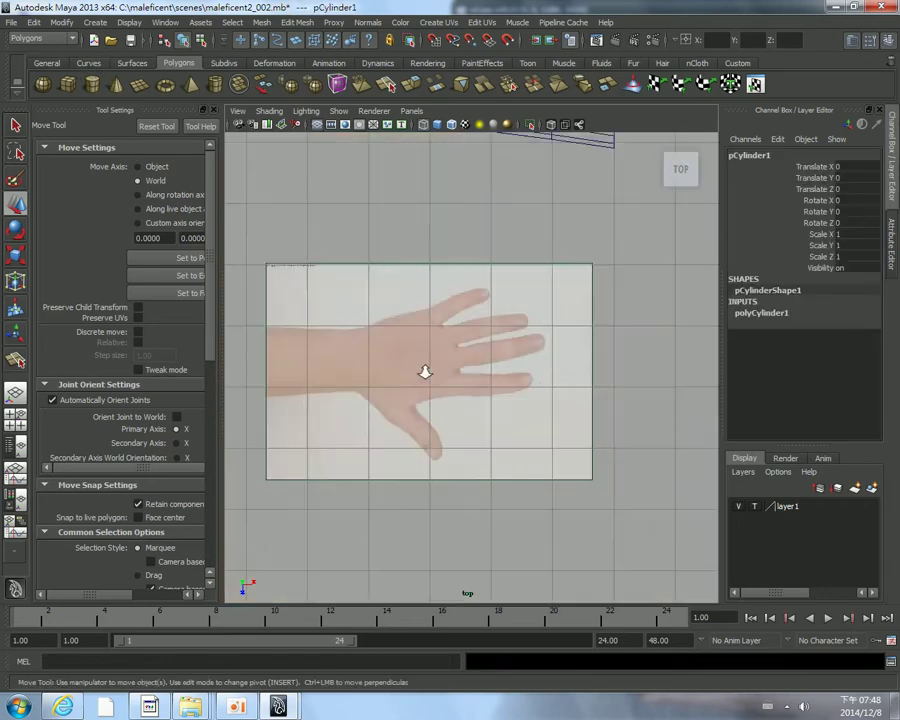
scroll(425, 372, down, 3)
scroll(464, 372, down, 3)
key(e)
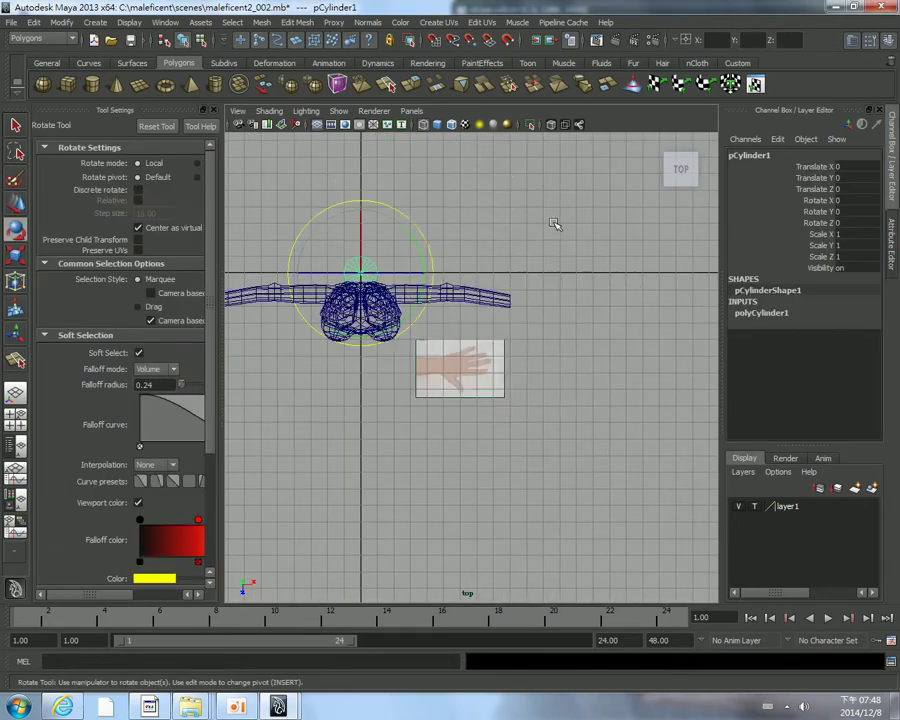
key(space)
alt+drag(534, 240, 520, 248)
scroll(520, 248, up, 5)
alt+drag(398, 238, 395, 349)
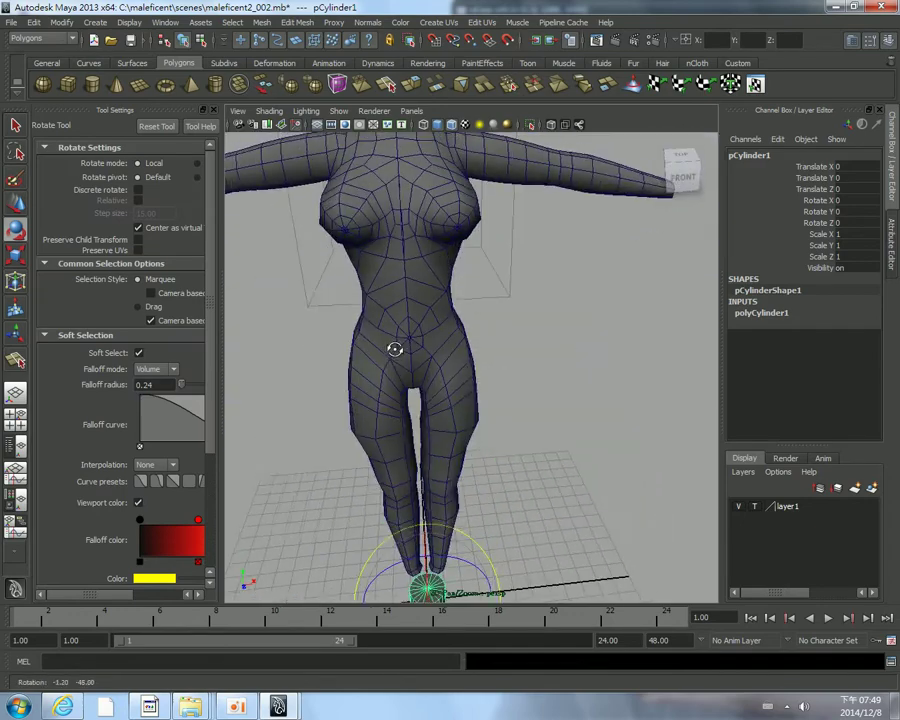
alt+drag(454, 456, 437, 329)
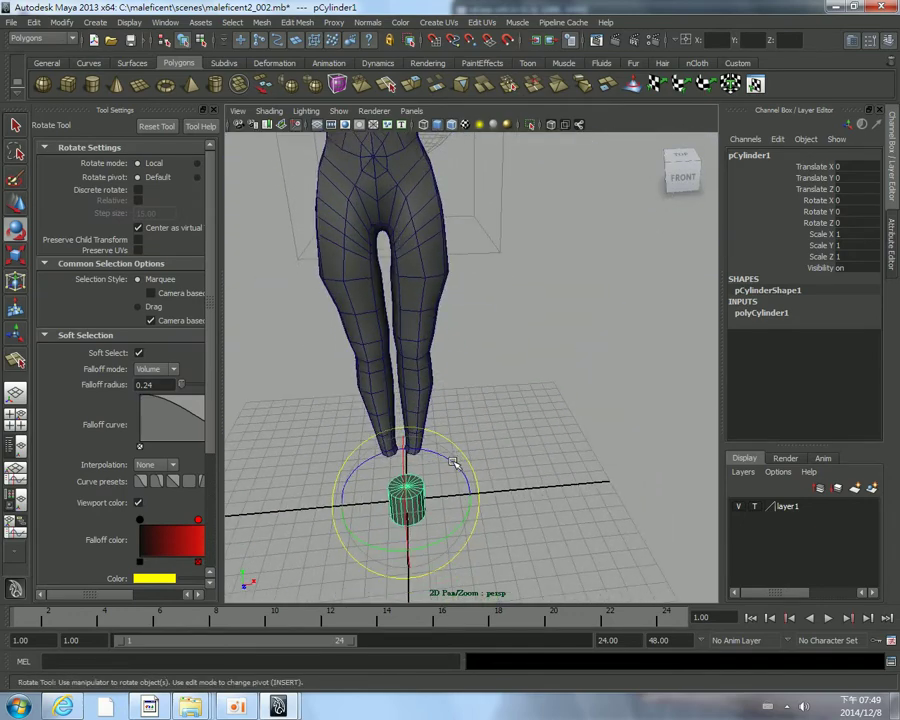
drag(453, 462, 478, 488)
click(846, 220)
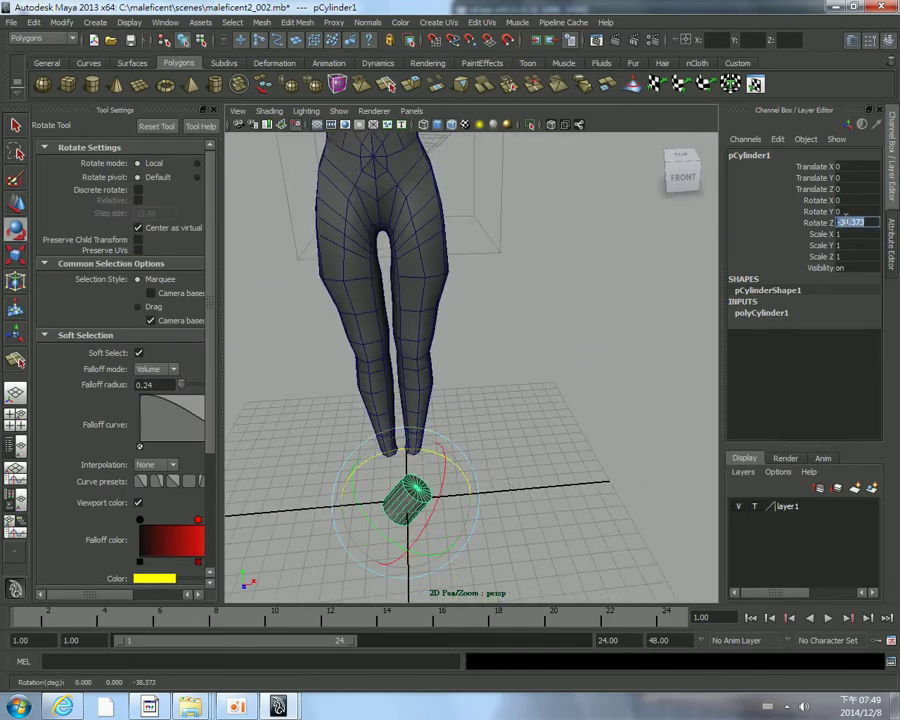
text(90)
key(Return)
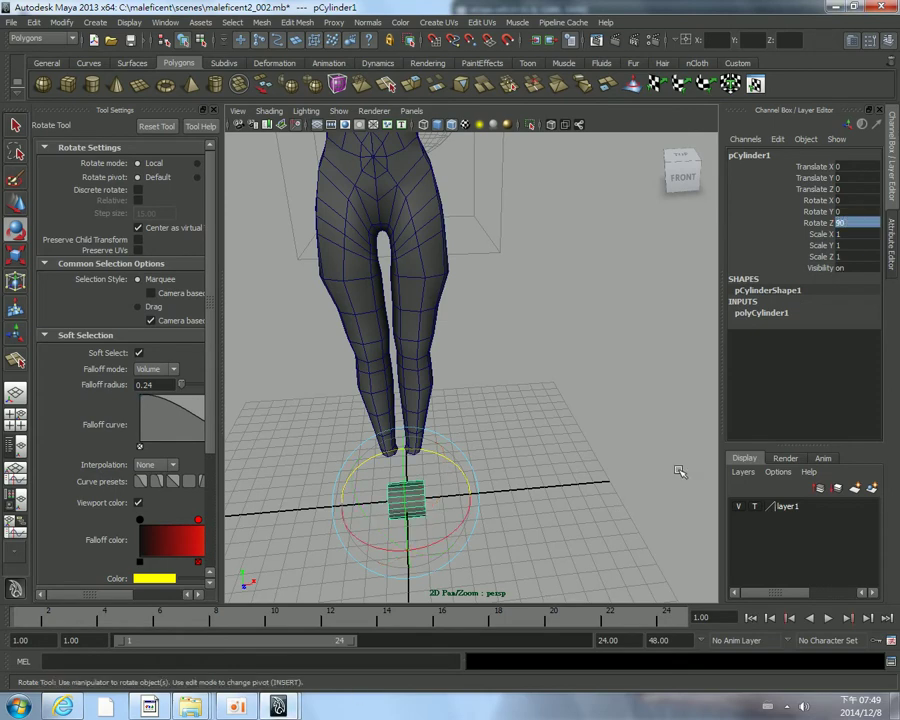
Reduce the cylinder's Subdivisions Axis to 8
scroll(600, 440, up, 2)
scroll(556, 426, up, 2)
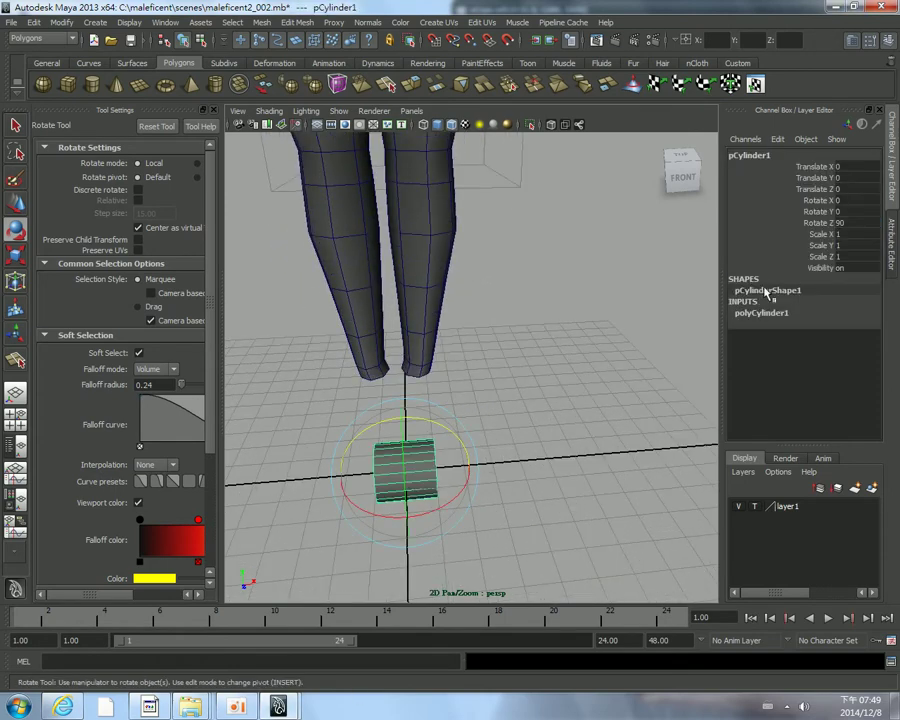
click(768, 313)
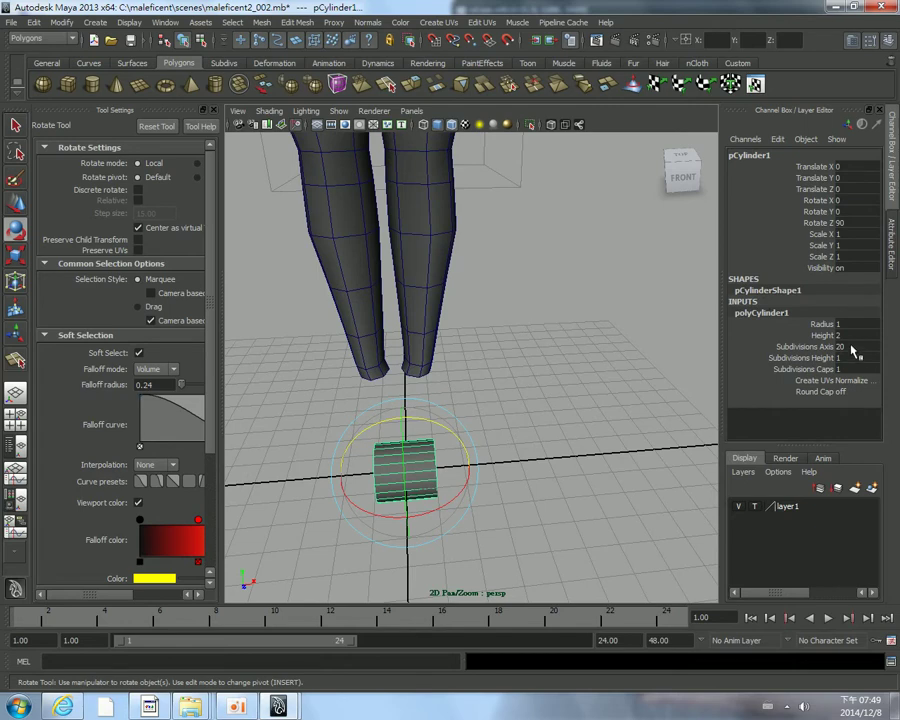
double_click(851, 346)
text(8)
key(Return)
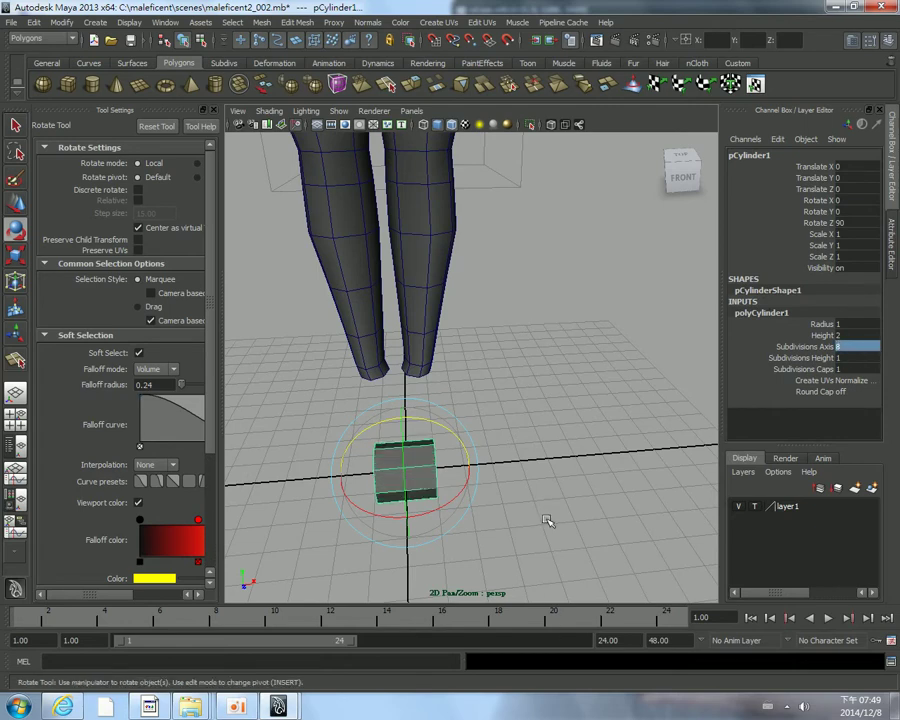
Stretch the cylinder along Y to a scale of about 3.29
mouse_move(549, 522)
alt+mouse_down()
mouse_move(565, 358)
mouse_move(498, 406)
alt+mouse_up()
click(531, 455)
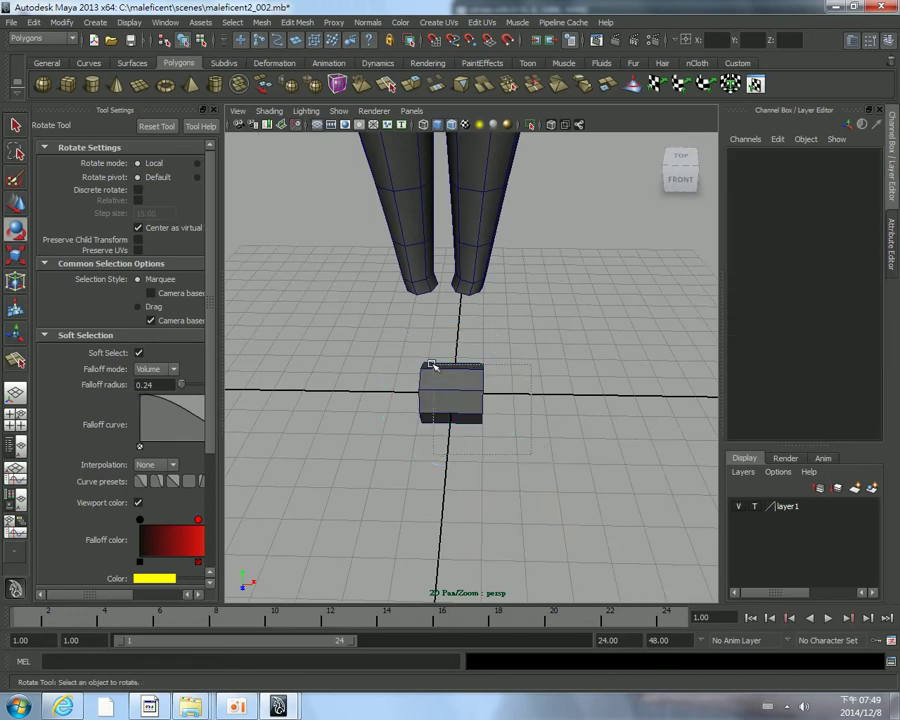
key(ctrl+z)
key(r)
drag(388, 390, 249, 383)
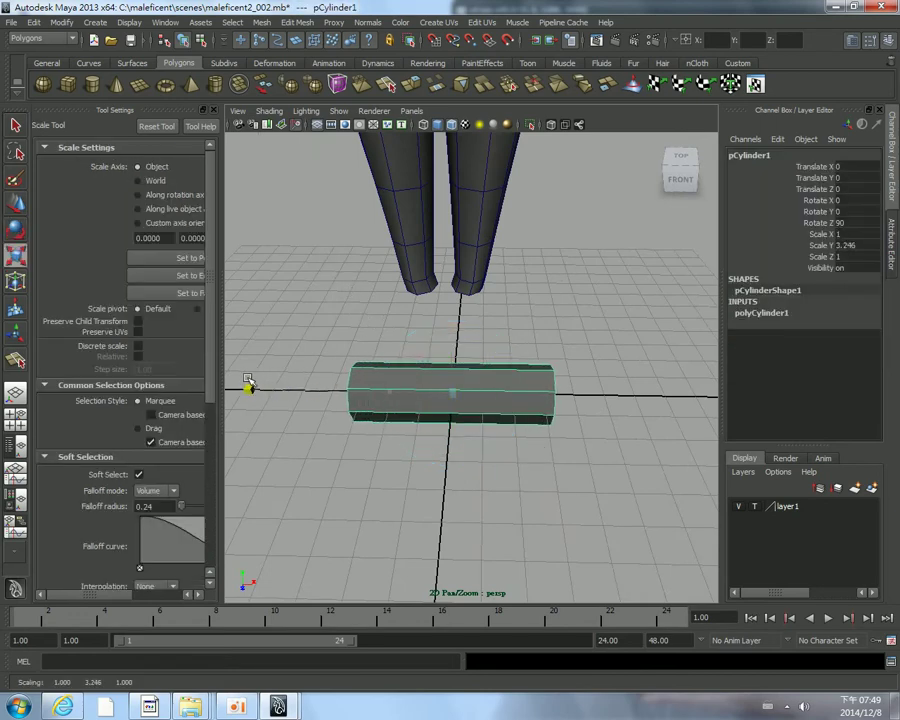
key(space)
key(space)
key(space)
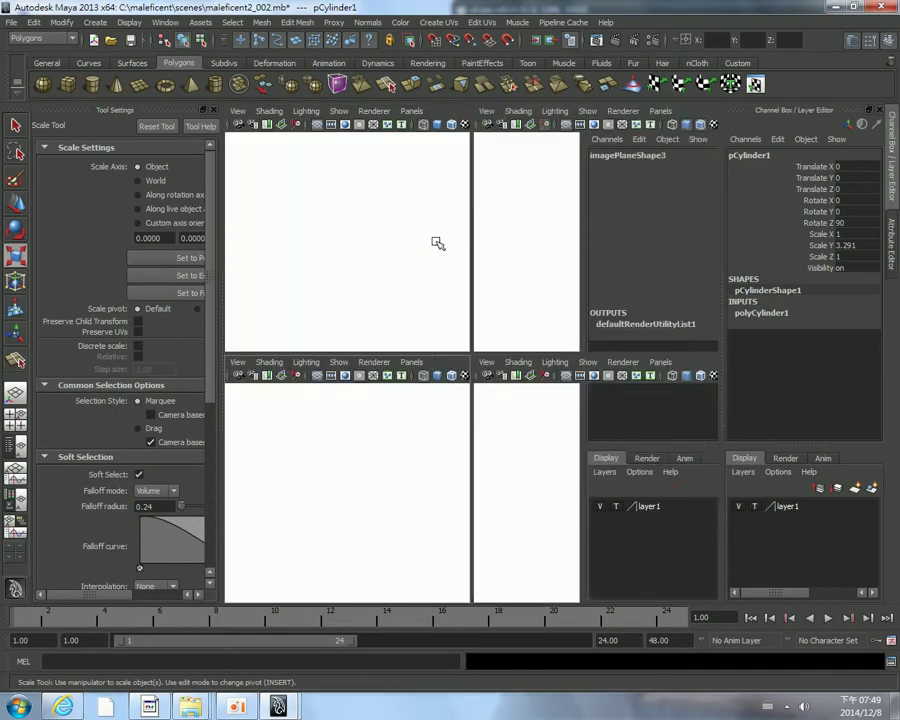
key(space)
Move the cylinder onto the hand reference image in top view
key(w)
mouse_move(444, 334)
alt+middle_down()
mouse_move(452, 278)
mouse_move(444, 255)
alt+middle_up()
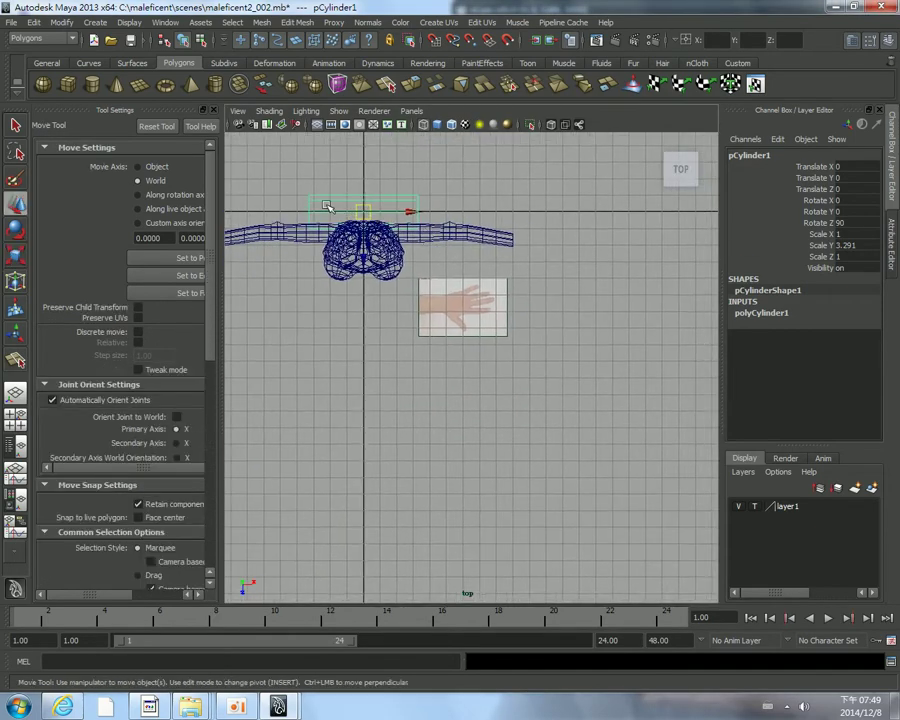
mouse_move(354, 212)
mouse_down()
mouse_move(484, 300)
mouse_move(530, 396)
mouse_move(112, 400)
mouse_up()
scroll(486, 297, up, 5)
scroll(502, 472, up, 3)
scroll(508, 420, up, 2)
Place the cylinder over the lowest finger and shrink it to 0.166 × 0.546 × 0.166
key(r)
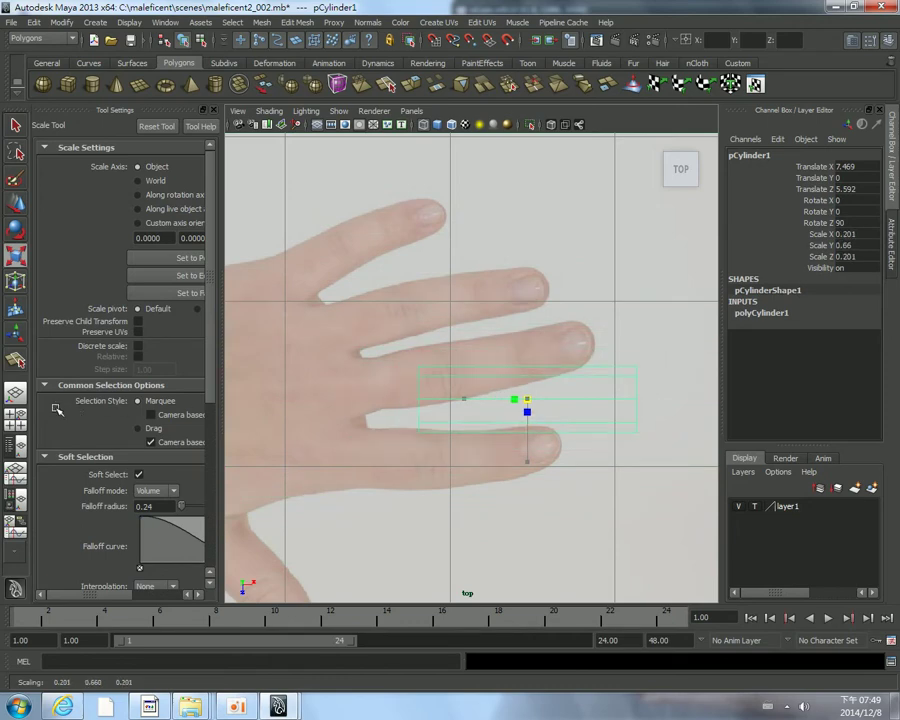
key(w)
alt+middle_drag(507, 395, 572, 357)
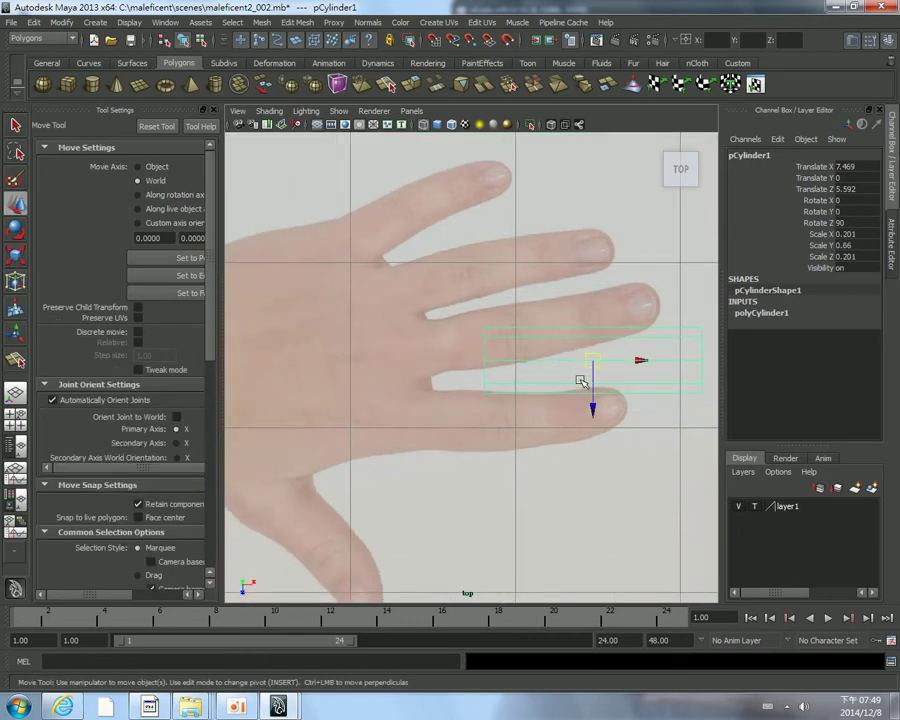
drag(592, 361, 546, 410)
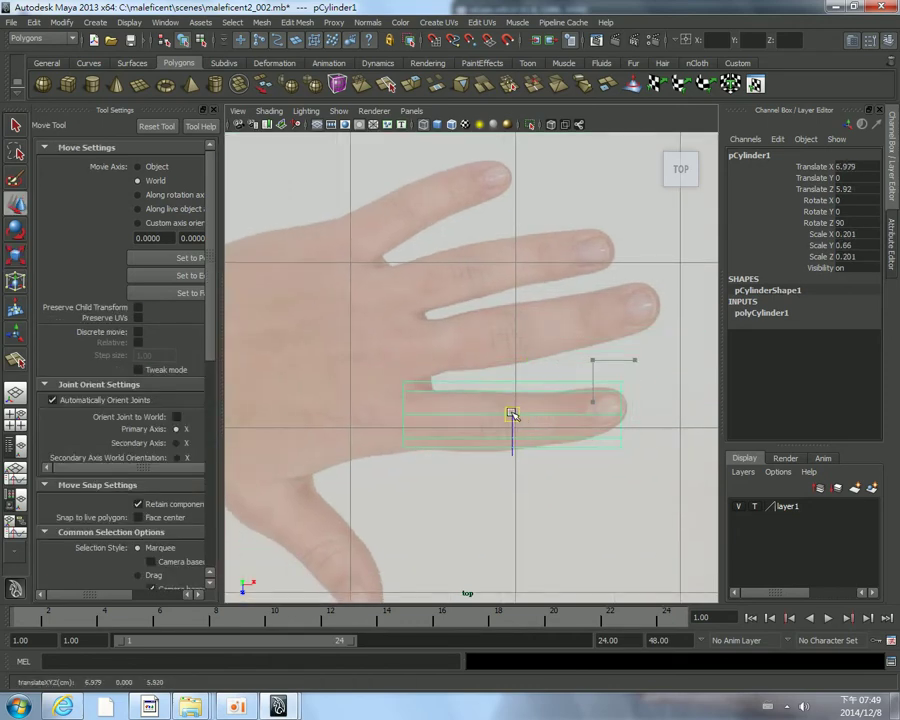
key(r)
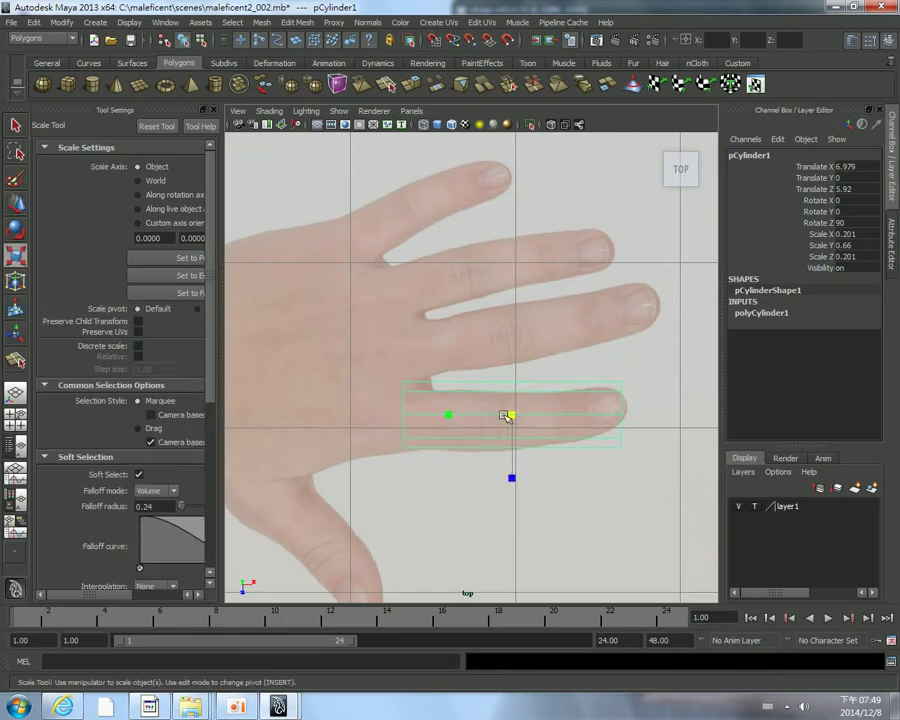
drag(507, 415, 509, 416)
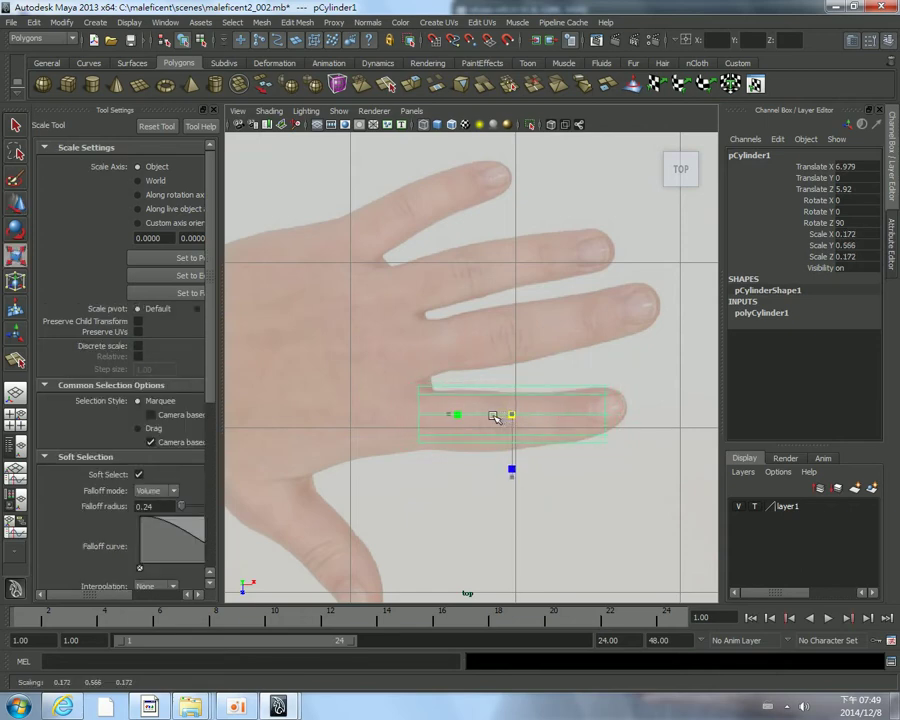
key(w)
scroll(512, 416, up, 2)
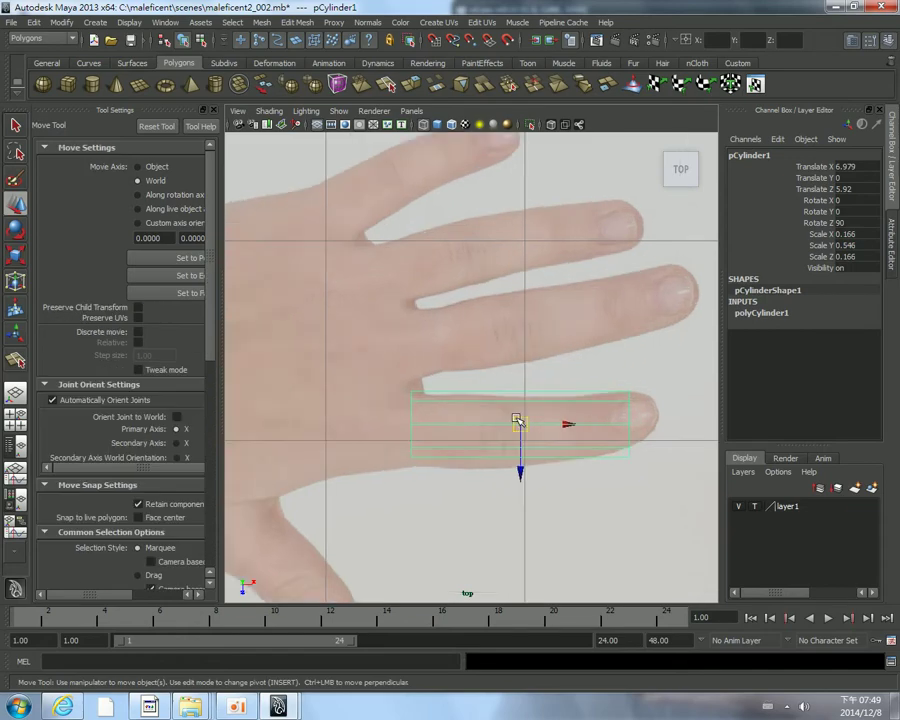
drag(517, 423, 520, 426)
Select the hand image plane and tumble the perspective view toward the cylinder
scroll(525, 421, down, 4)
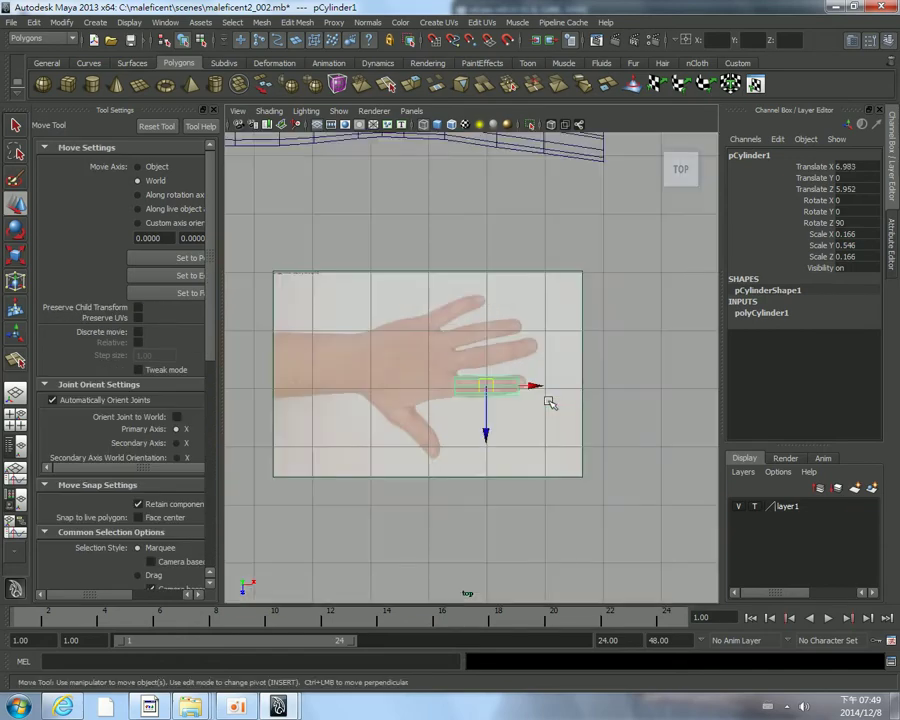
click(568, 367)
key(space)
key(space)
mouse_move(535, 323)
alt+mouse_down()
mouse_move(491, 404)
mouse_move(450, 388)
mouse_move(460, 380)
alt+mouse_up()
Select the finger cylinder and inspect its side faces in face selection mode
scroll(446, 368, up, 3)
scroll(480, 400, up, 2)
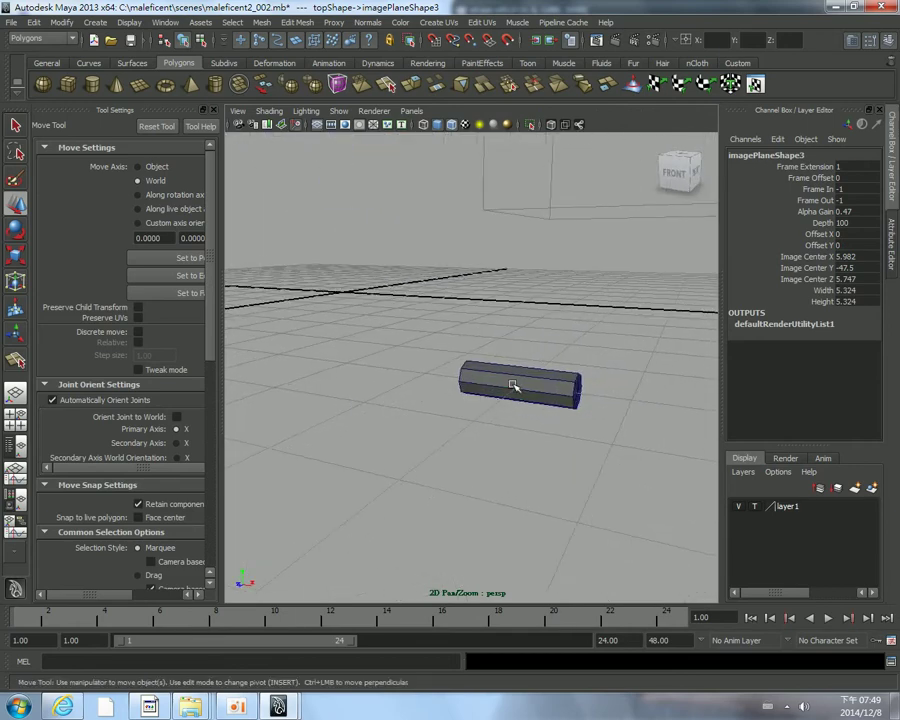
click(516, 380)
scroll(516, 383, up, 5)
alt+drag(516, 383, 446, 380)
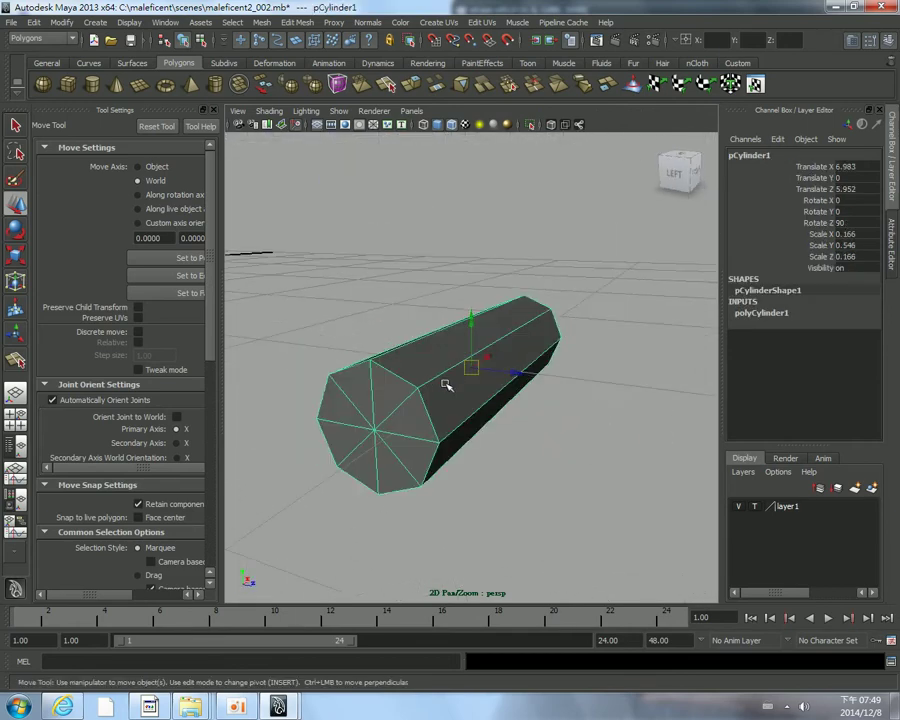
right_drag(406, 424, 408, 455)
alt+drag(460, 458, 404, 497)
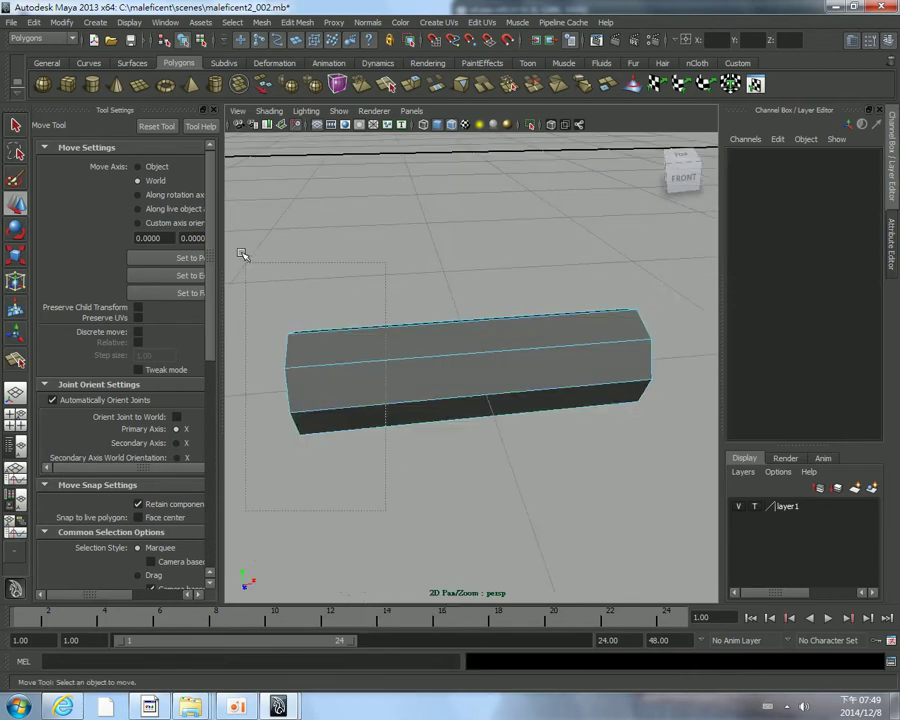
drag(243, 250, 600, 450)
drag(535, 576, 534, 576)
right_drag(426, 392, 476, 374)
Select the end cap's centre vertex and pull it outward along X into a tip
mouse_move(374, 434)
alt+mouse_down()
mouse_move(444, 420)
mouse_move(412, 442)
alt+mouse_up()
alt+right_drag(412, 442, 450, 436)
alt+drag(450, 436, 418, 368)
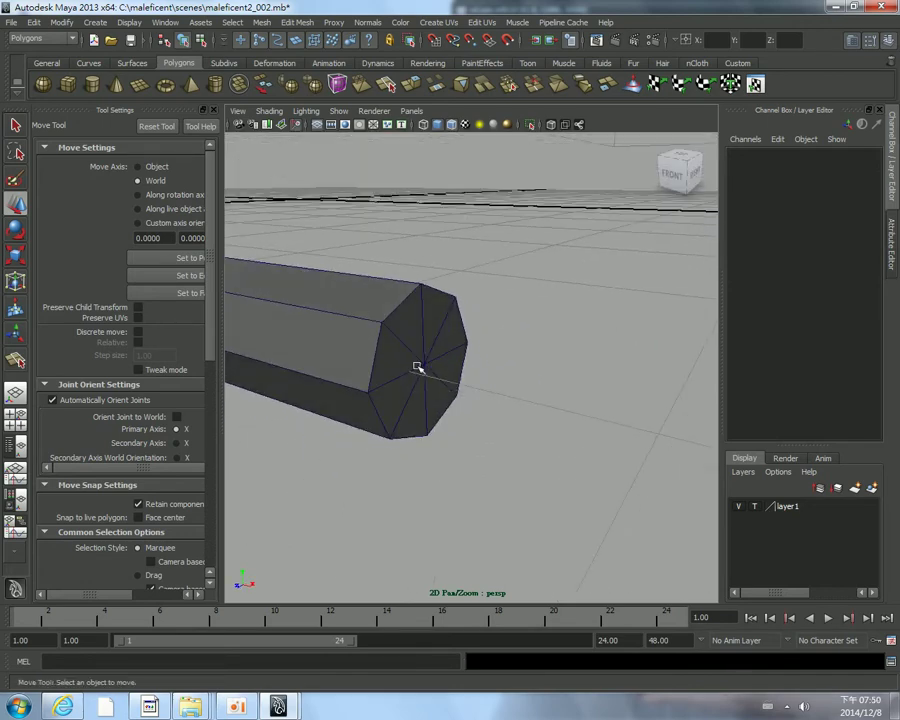
right_drag(418, 366, 365, 368)
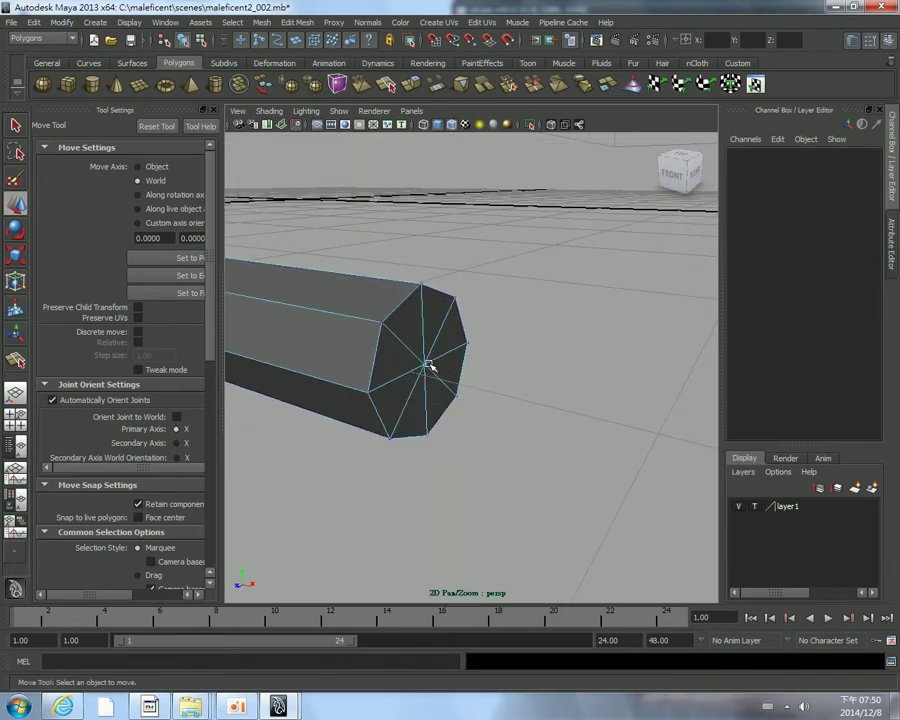
click(421, 363)
key(3)
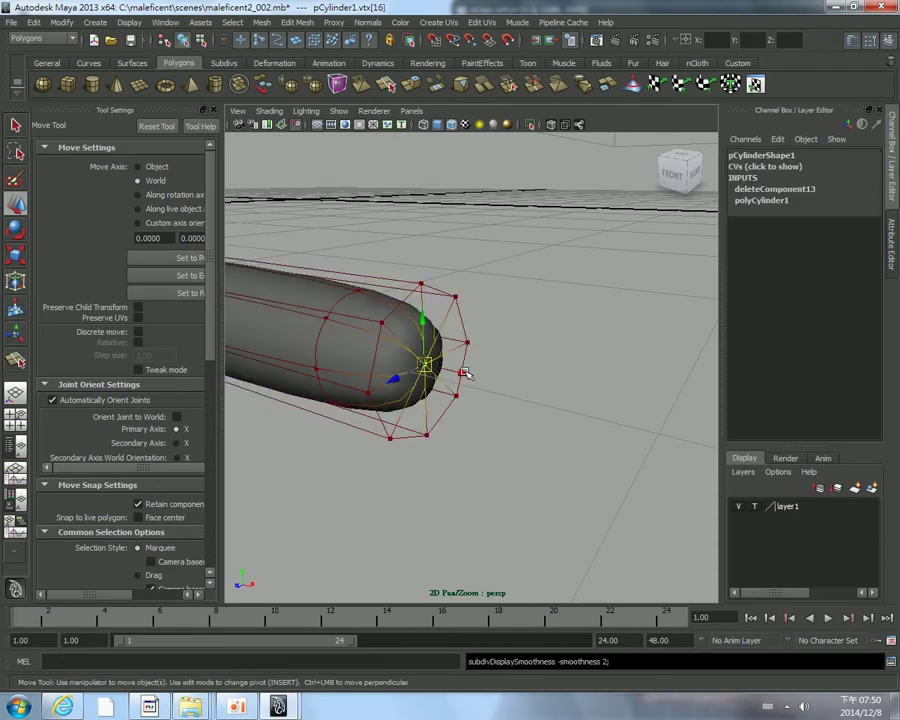
key(1)
drag(466, 374, 476, 378)
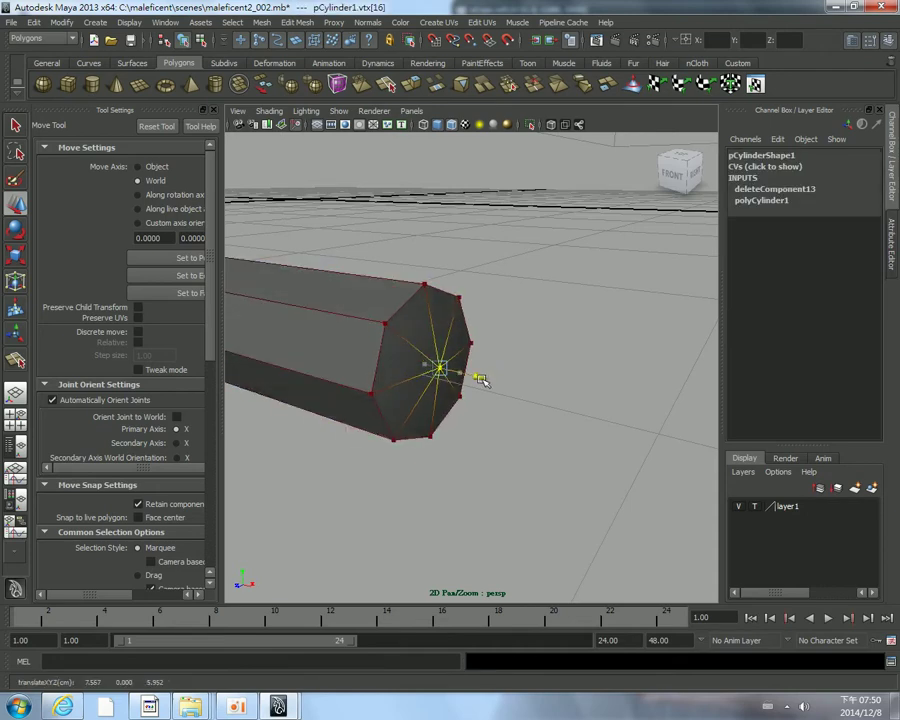
key(ctrl+z)
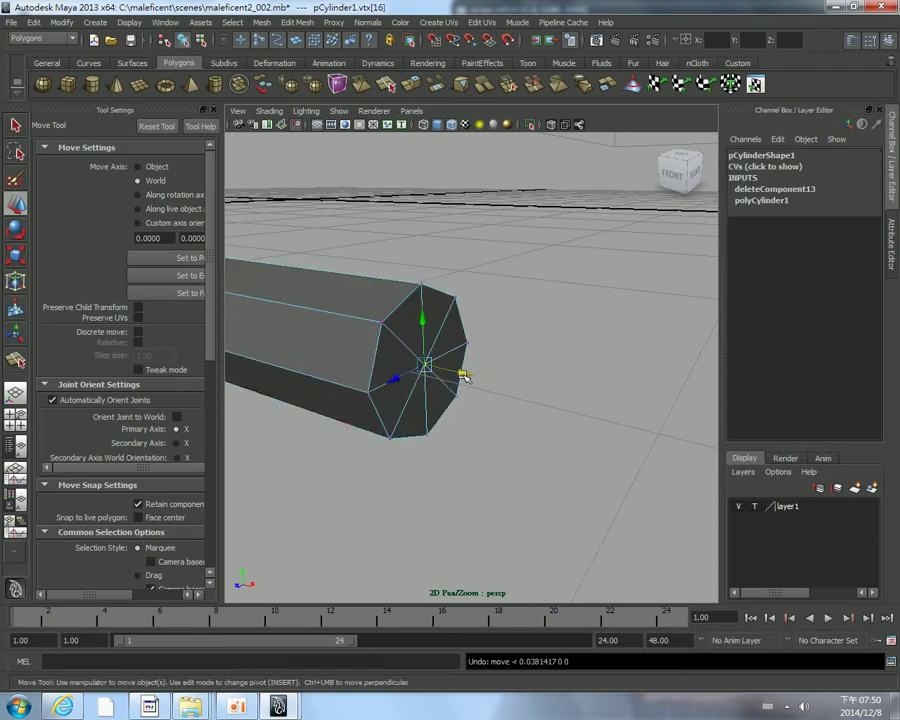
drag(465, 376, 516, 396)
key(space)
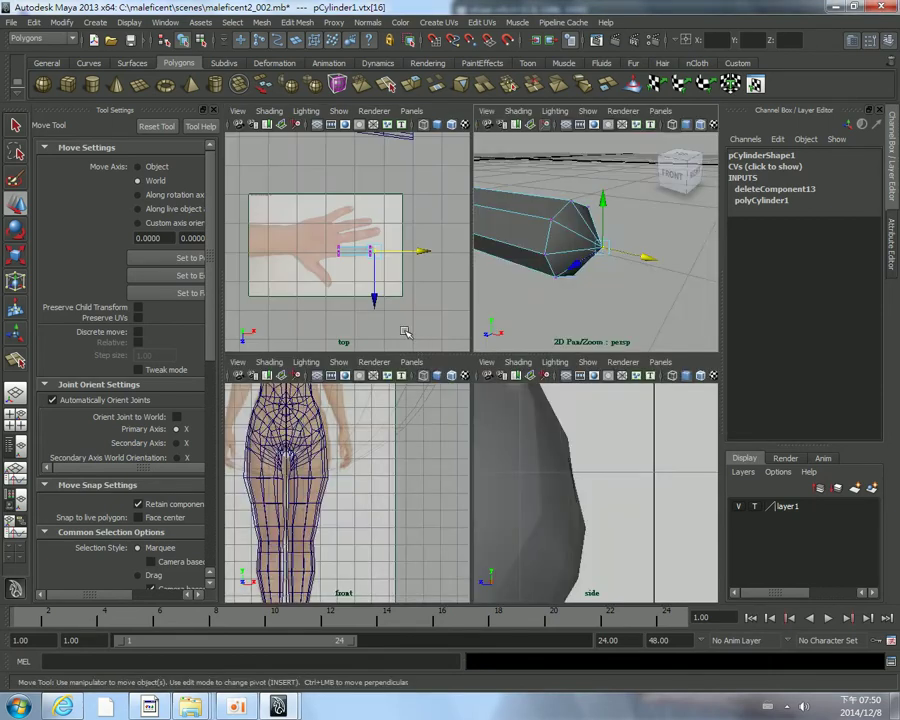
In the top view, move the tip vertex along X to the reference fingertip
key(space)
scroll(548, 334, up, 3)
scroll(472, 308, up, 3)
scroll(530, 322, up, 3)
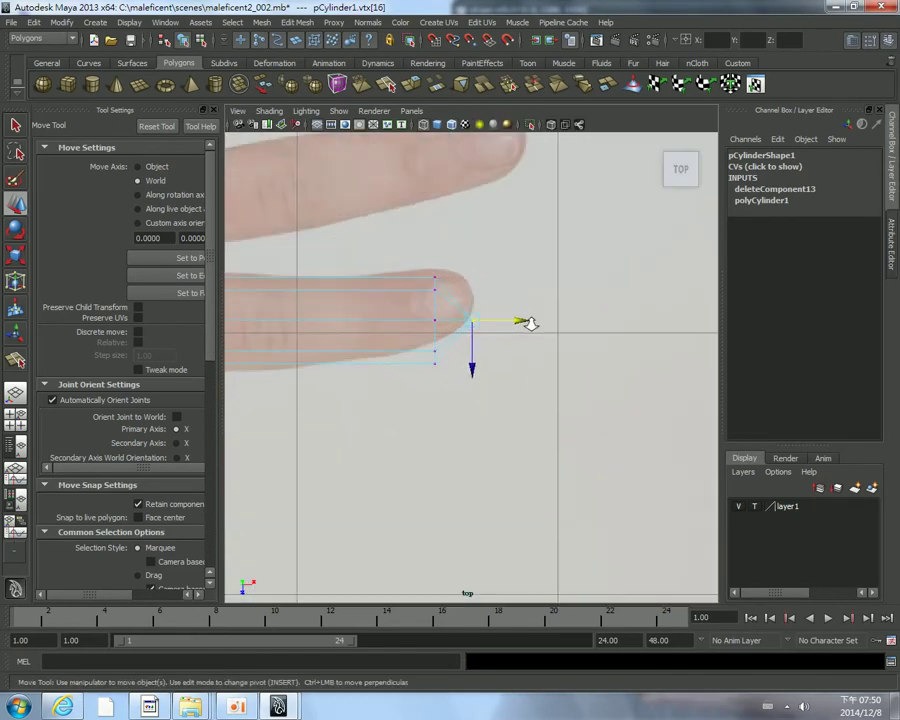
drag(530, 322, 528, 302)
scroll(508, 372, down, 2)
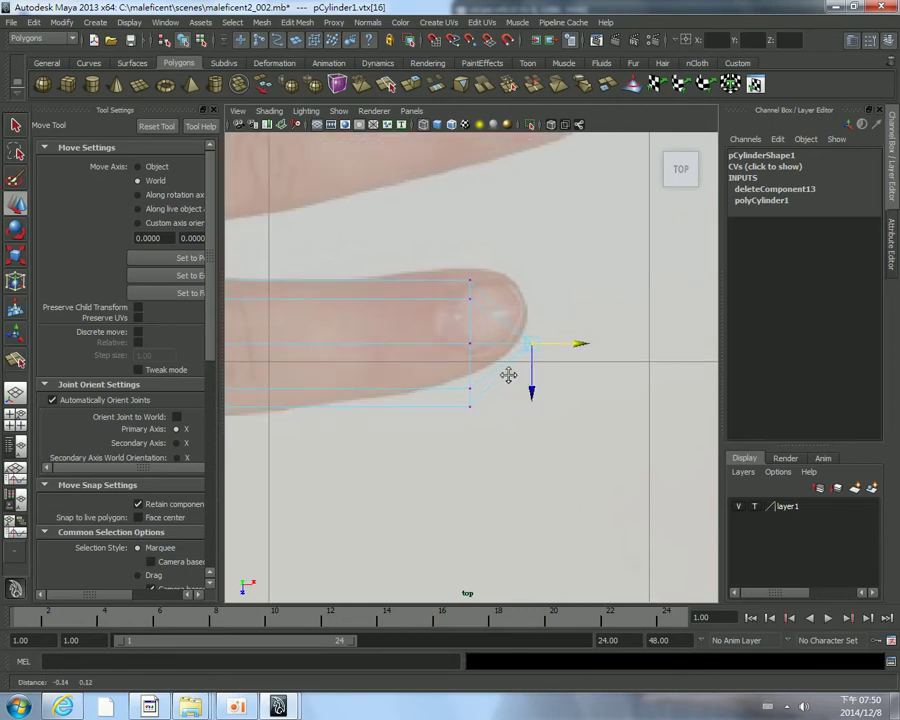
scroll(521, 353, down, 5)
scroll(486, 340, up, 1)
key(space)
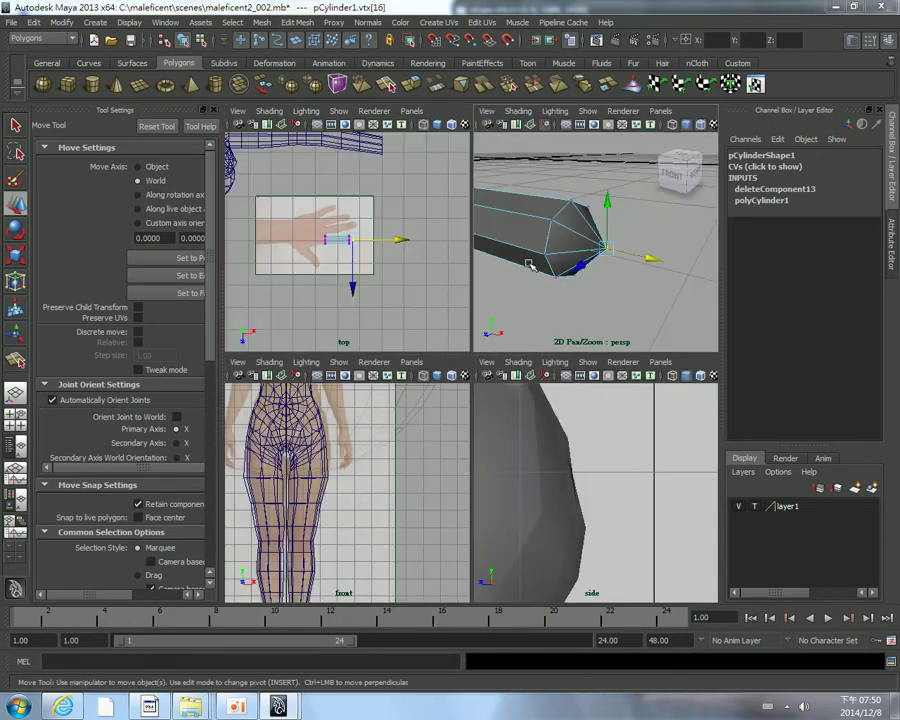
key(space)
key(space)
key(space)
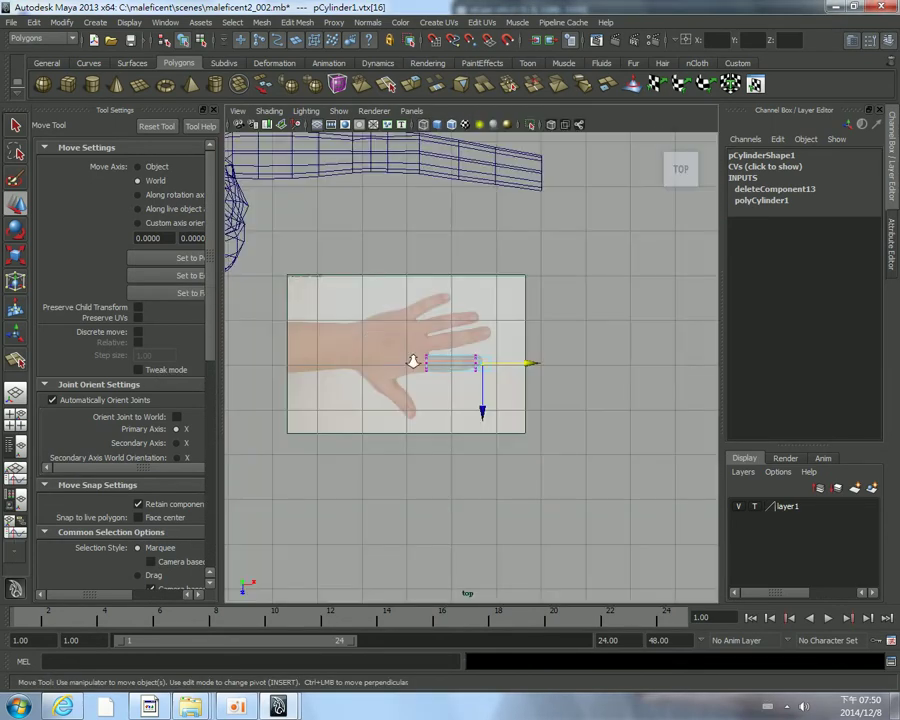
Select the whole finger cylinder and preview an edge loop with the Insert Edge Loop Tool
scroll(408, 364, up, 3)
scroll(458, 364, up, 2)
alt+middle_drag(383, 330, 430, 284)
right_drag(430, 284, 573, 228)
click(484, 310)
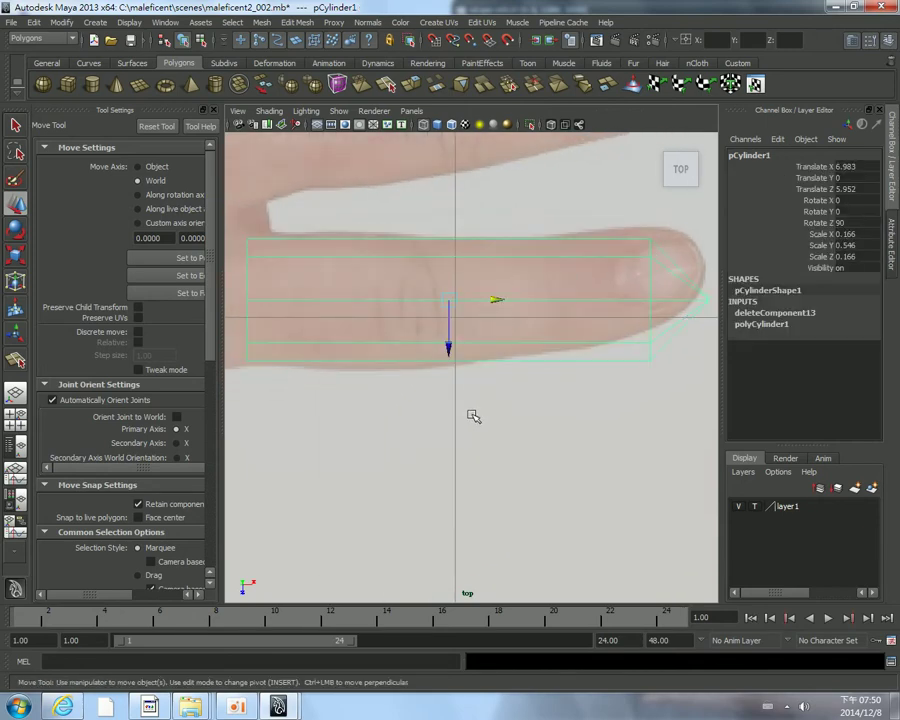
shift+right_drag(470, 413, 397, 430)
drag(421, 305, 416, 306)
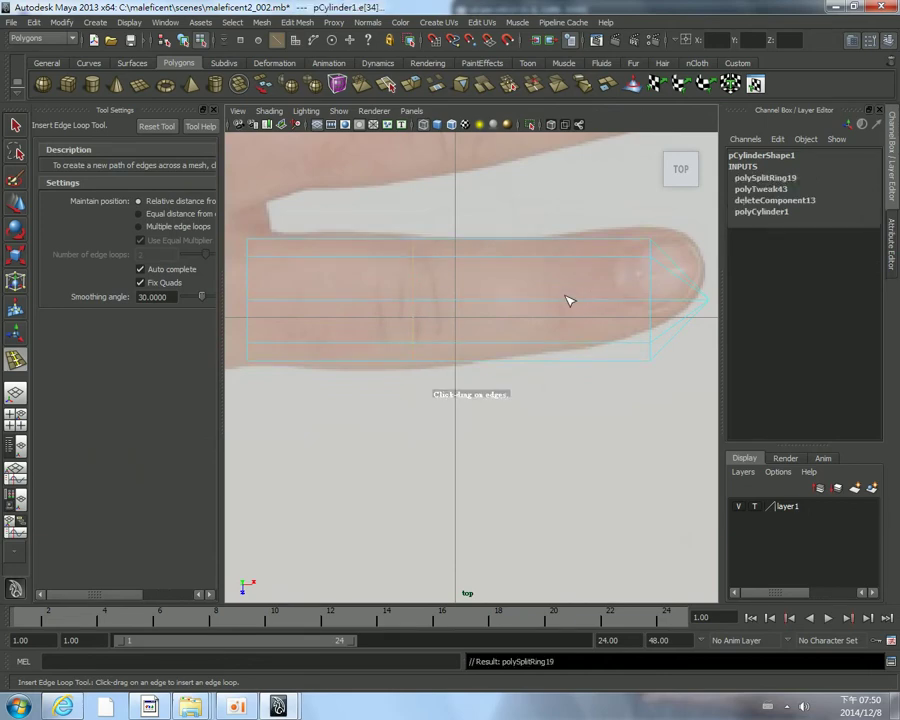
Add an edge loop across the finger mesh
click(563, 304)
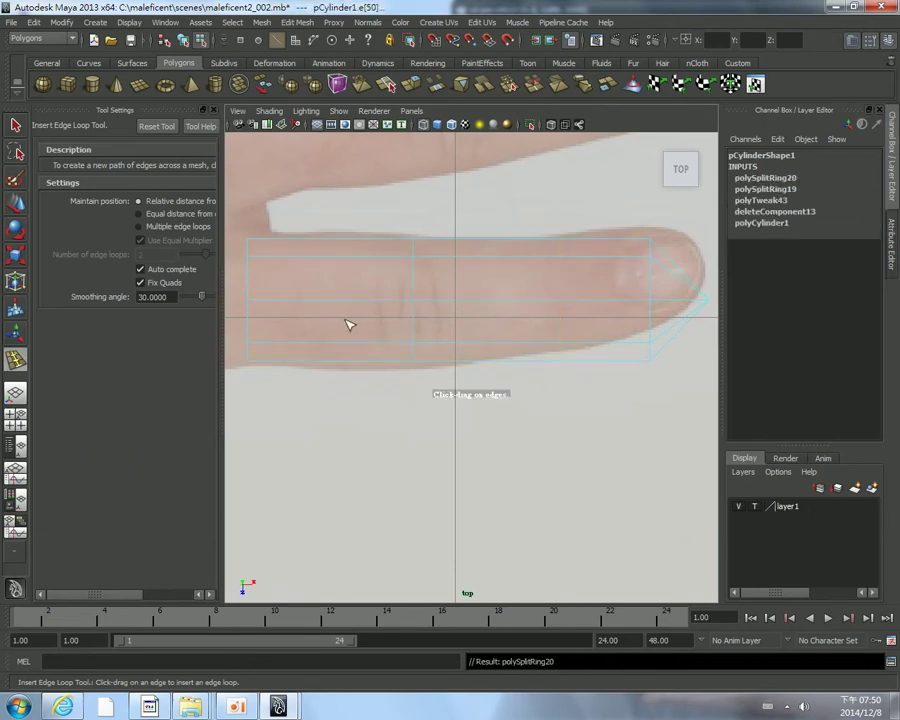
scroll(466, 311, down, 3)
scroll(360, 278, down, 3)
scroll(401, 287, up, 2)
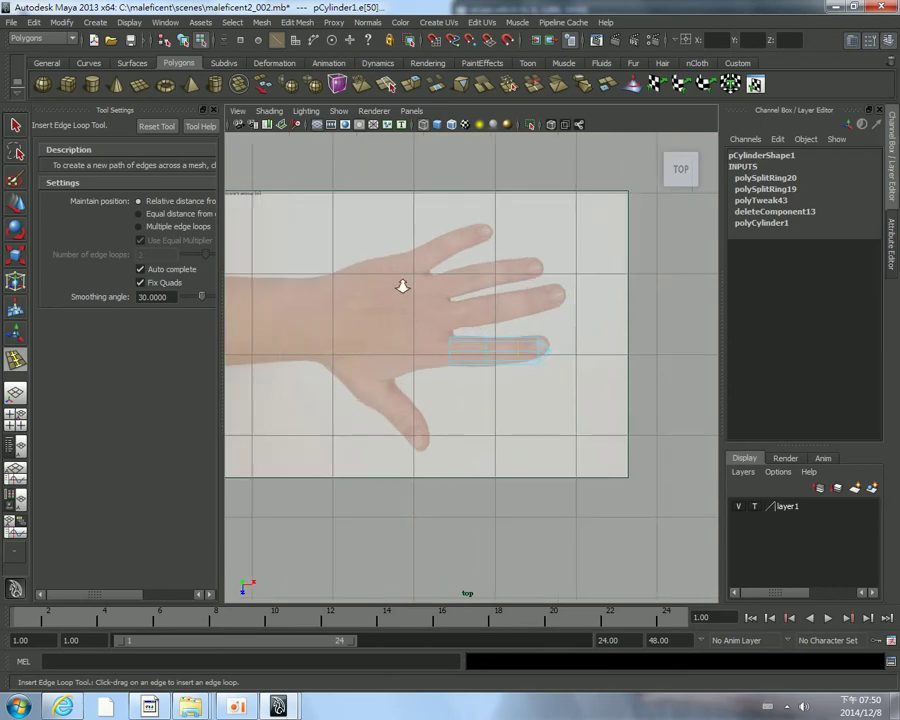
scroll(416, 304, up, 3)
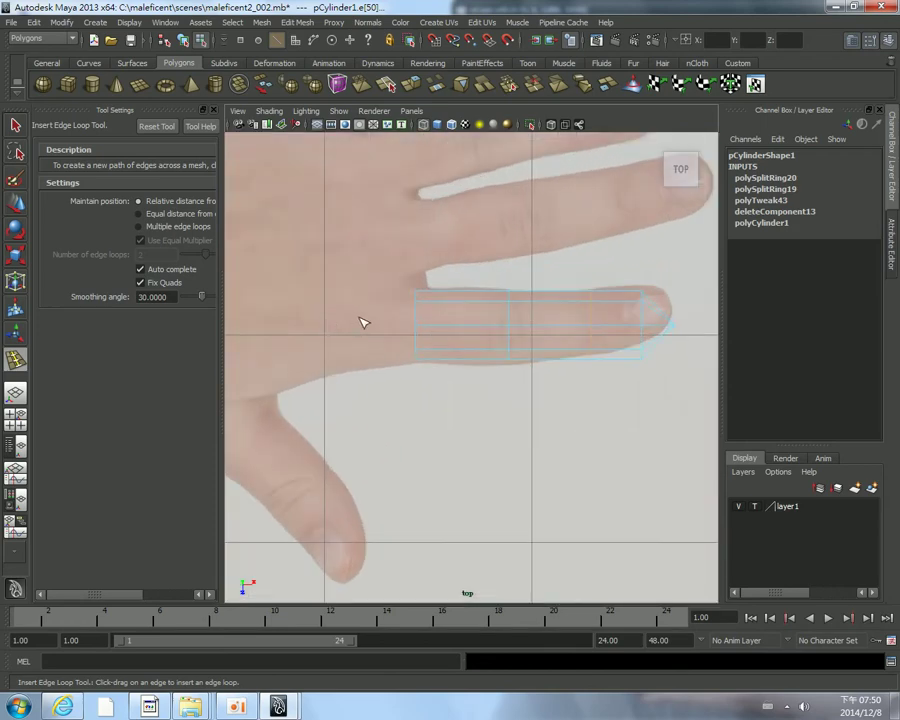
Extrude the finger's base edge loop and pull it back toward the knuckle
key(w)
right_click(402, 318)
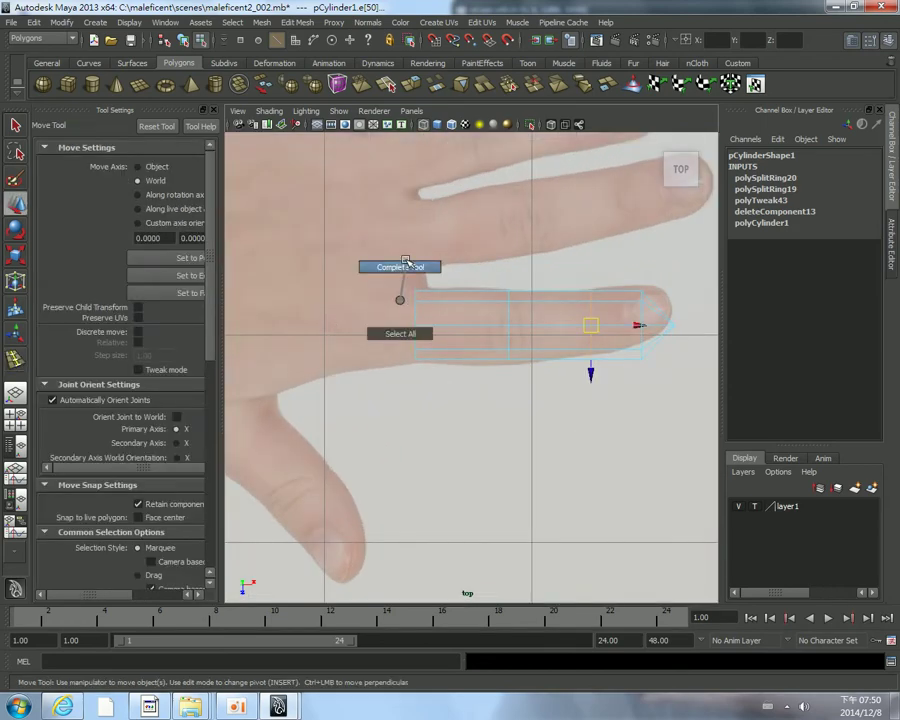
right_click(420, 303)
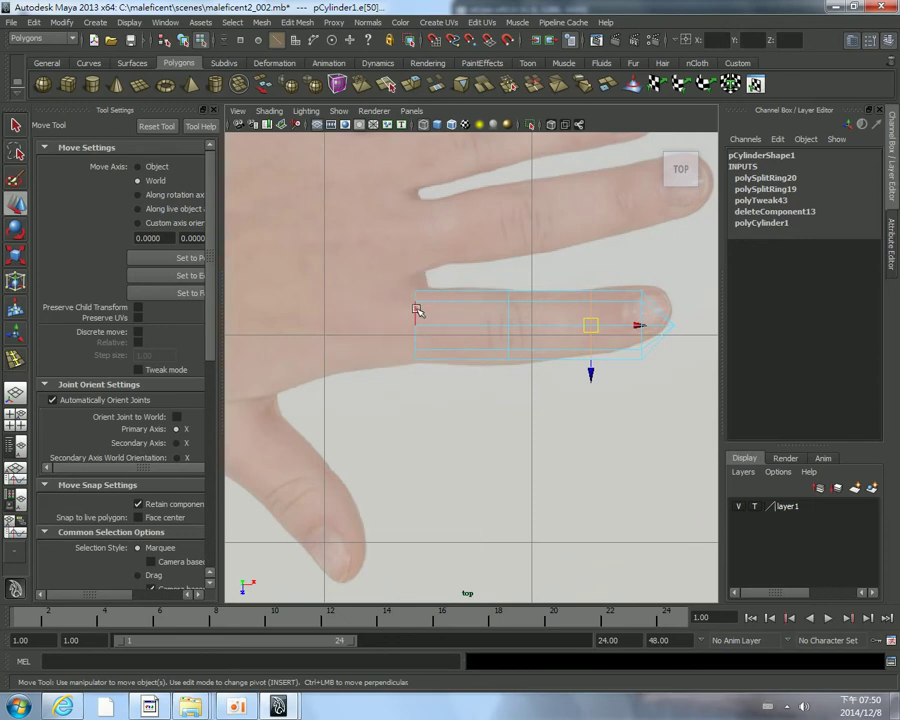
drag(416, 308, 416, 313)
shift+right_drag(378, 287, 370, 317)
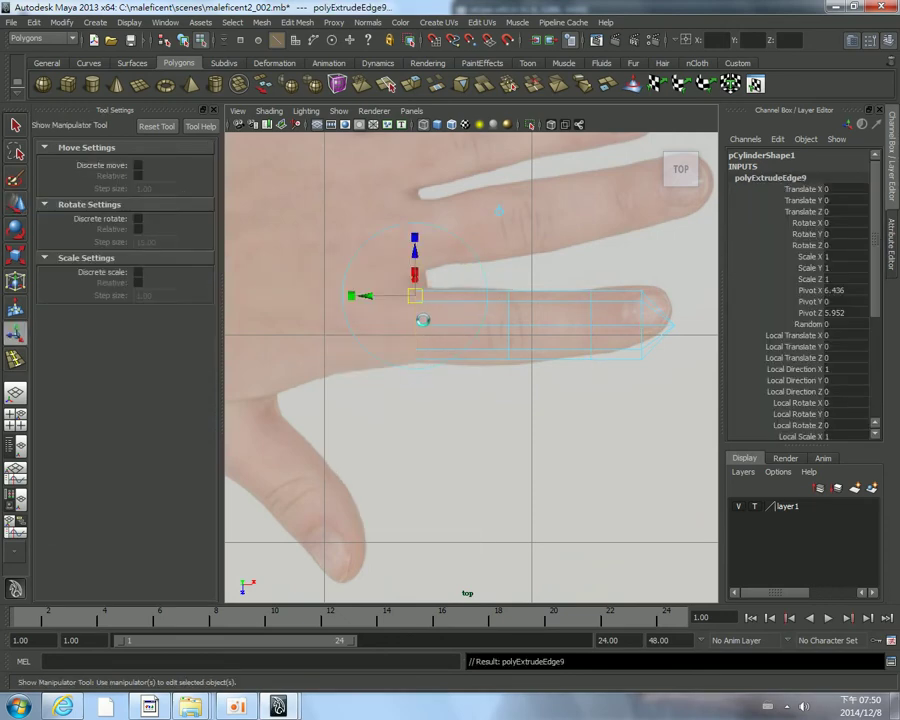
key(w)
drag(463, 325, 349, 324)
click(442, 394)
scroll(478, 408, up, 2)
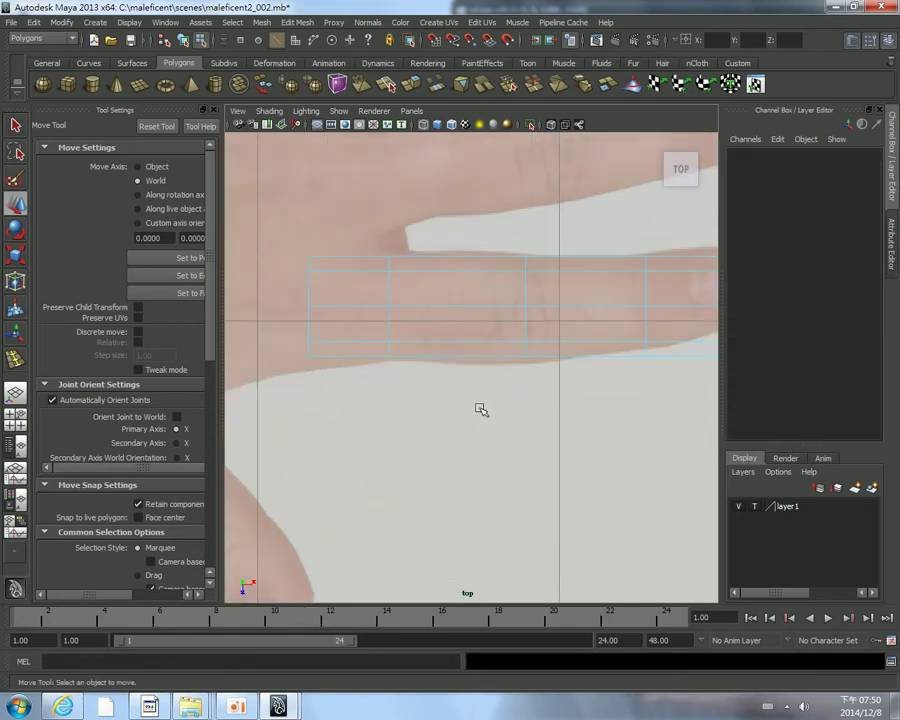
right_click(486, 290)
scroll(448, 311, up, 2)
right_click(448, 311)
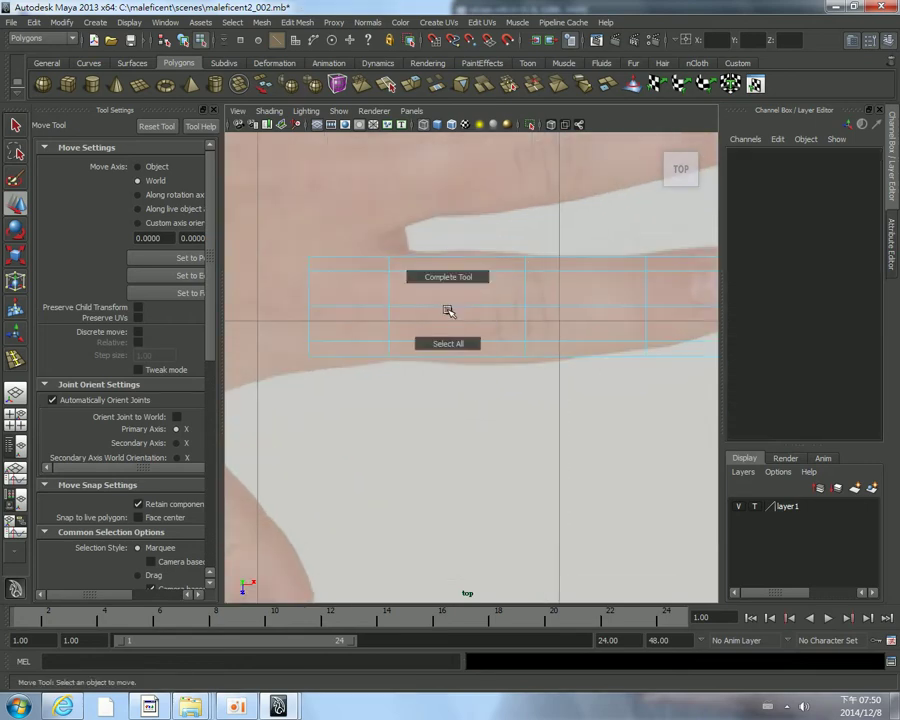
click(497, 295)
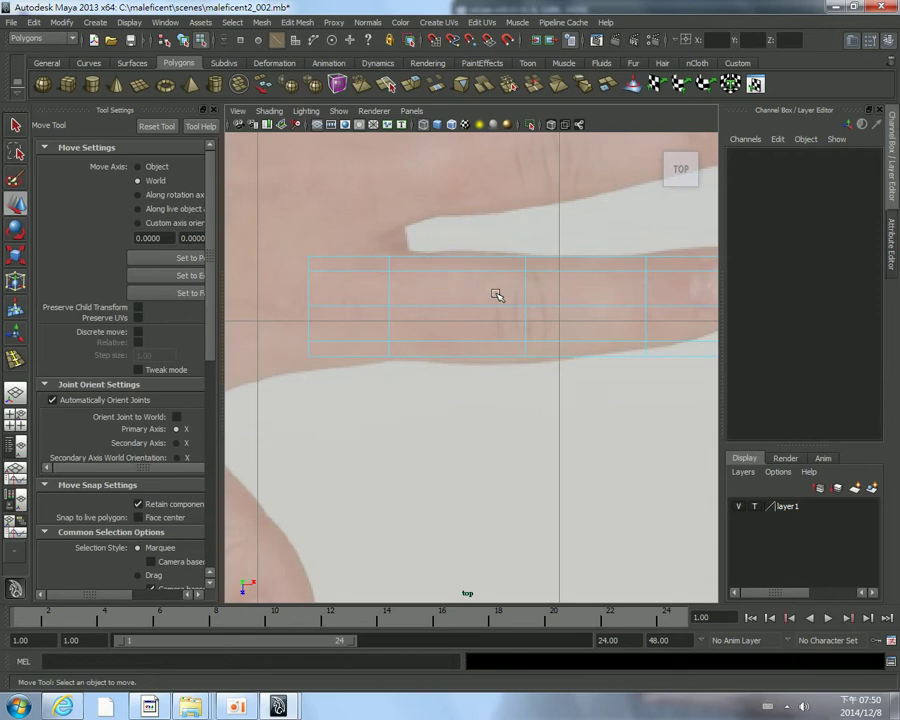
Slide the base edge loop and shift edges to match the reference finger
scroll(374, 281, down, 5)
scroll(378, 281, up, 2)
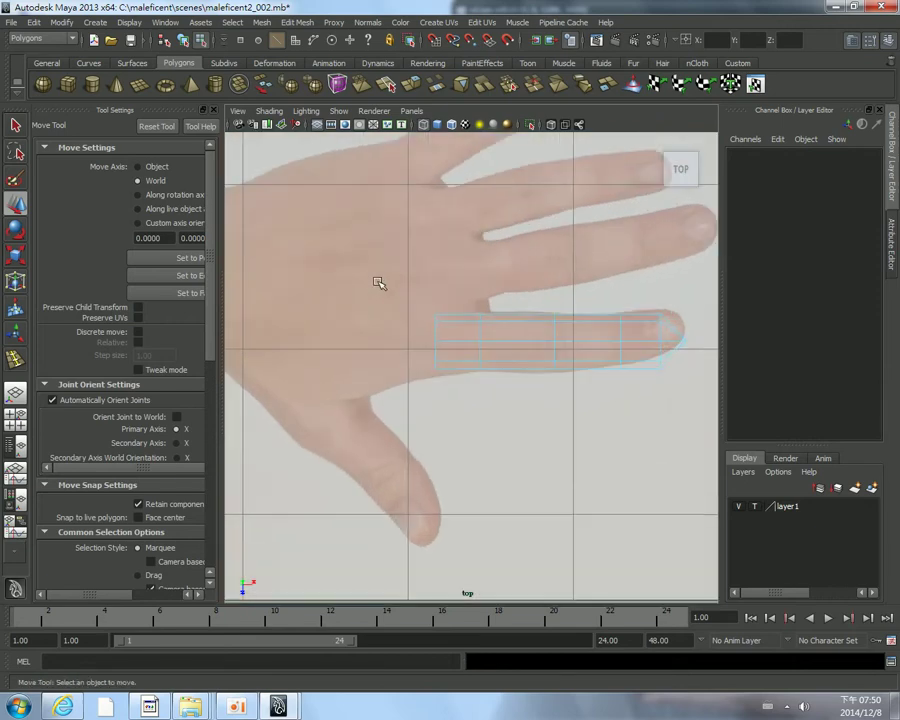
scroll(450, 297, up, 2)
scroll(397, 311, up, 2)
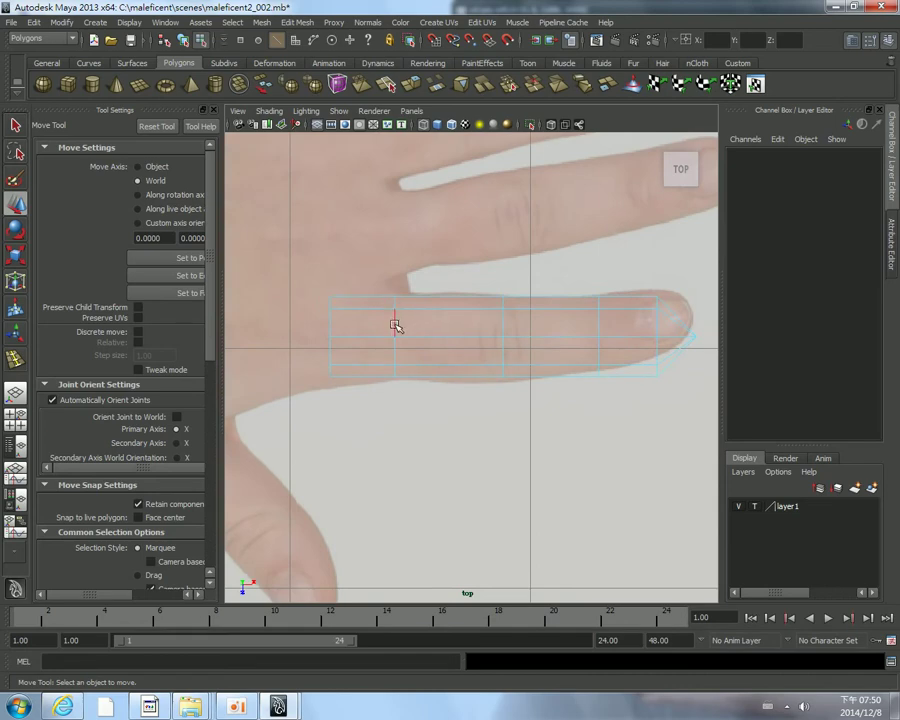
double_click(396, 325)
drag(437, 337, 434, 337)
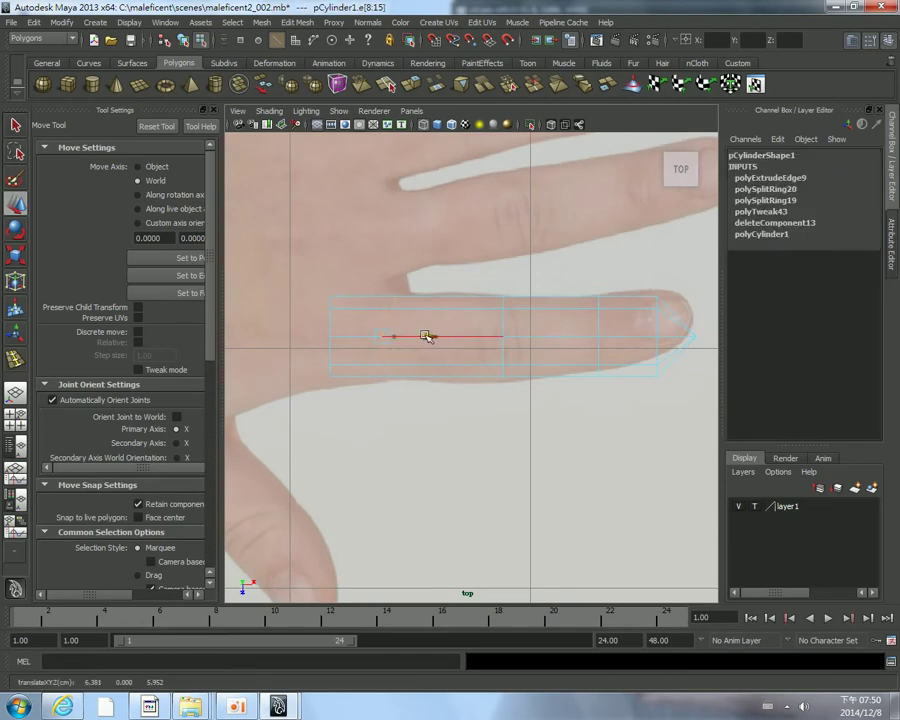
alt+middle_drag(421, 335, 469, 331)
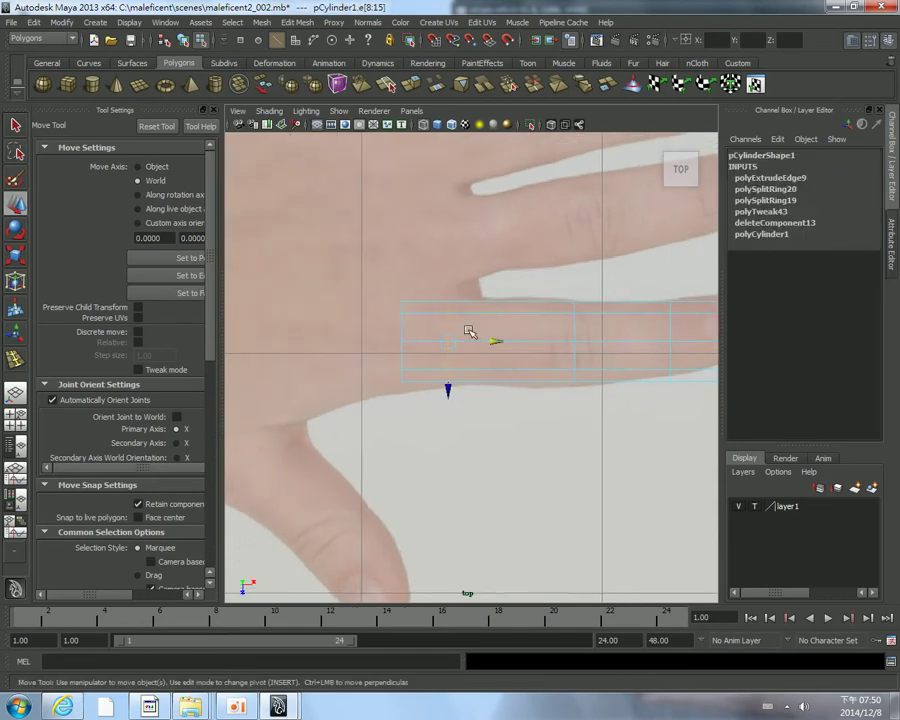
click(403, 329)
drag(446, 340, 447, 341)
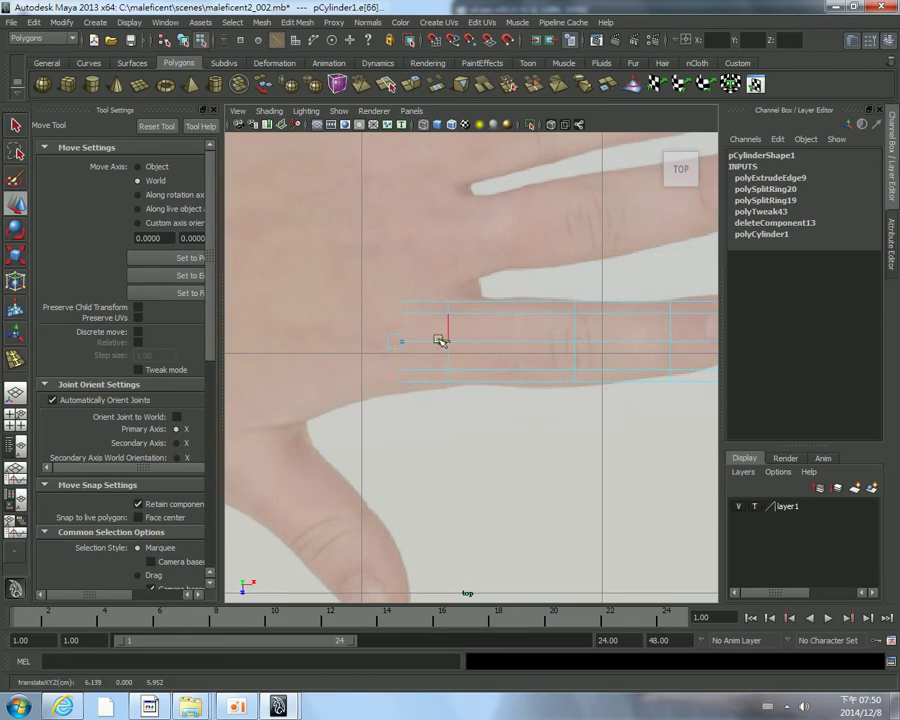
scroll(419, 340, up, 2)
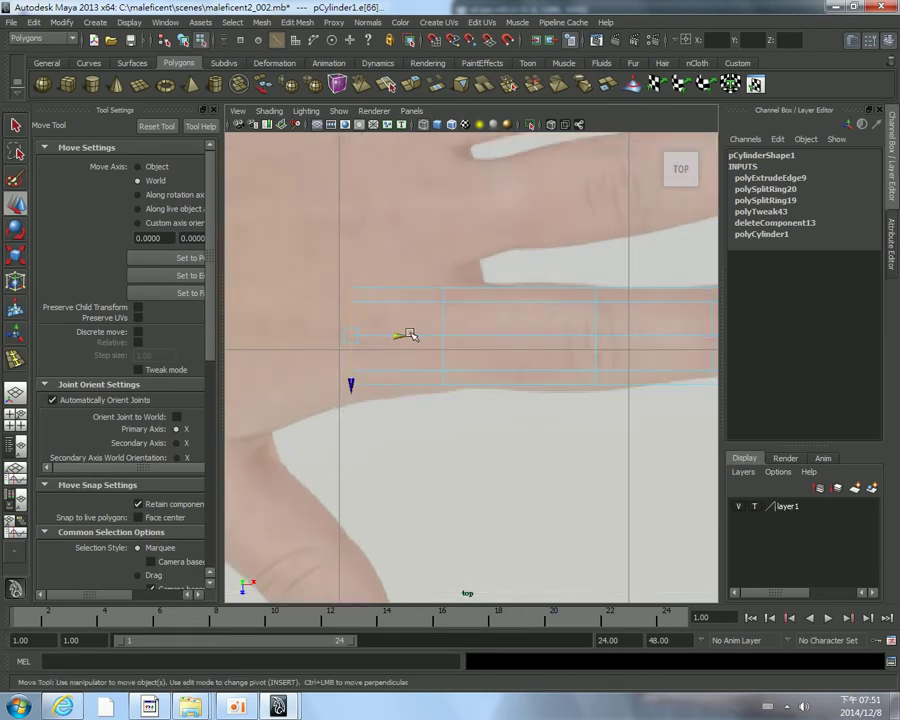
mouse_move(409, 334)
right_down()
mouse_move(470, 318)
mouse_move(352, 352)
right_up()
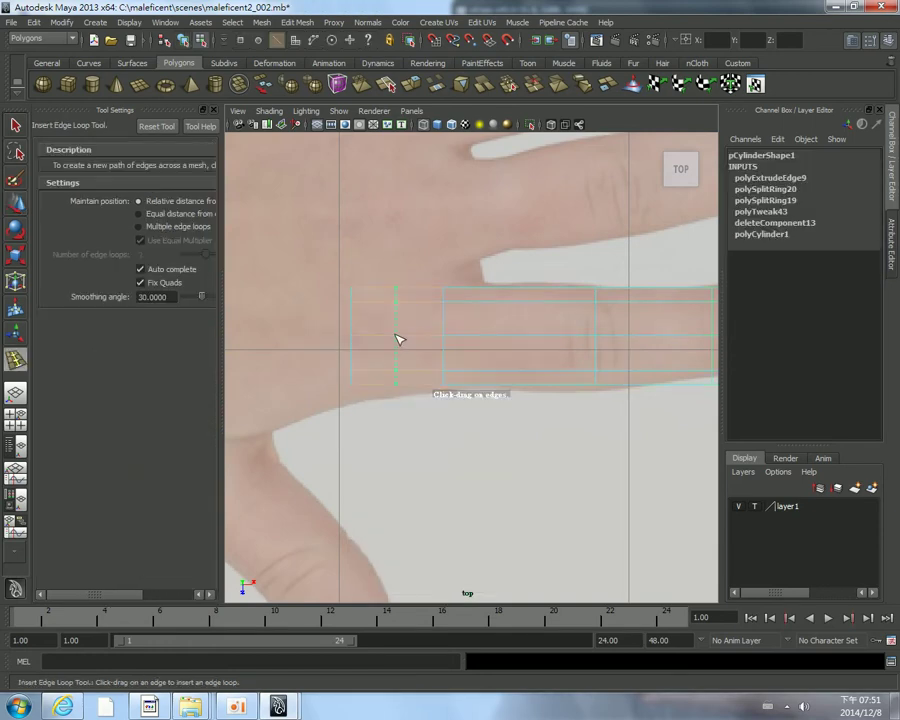
Add an edge loop across the finger and slide it into position
click(397, 340)
alt+middle_drag(560, 345, 382, 320)
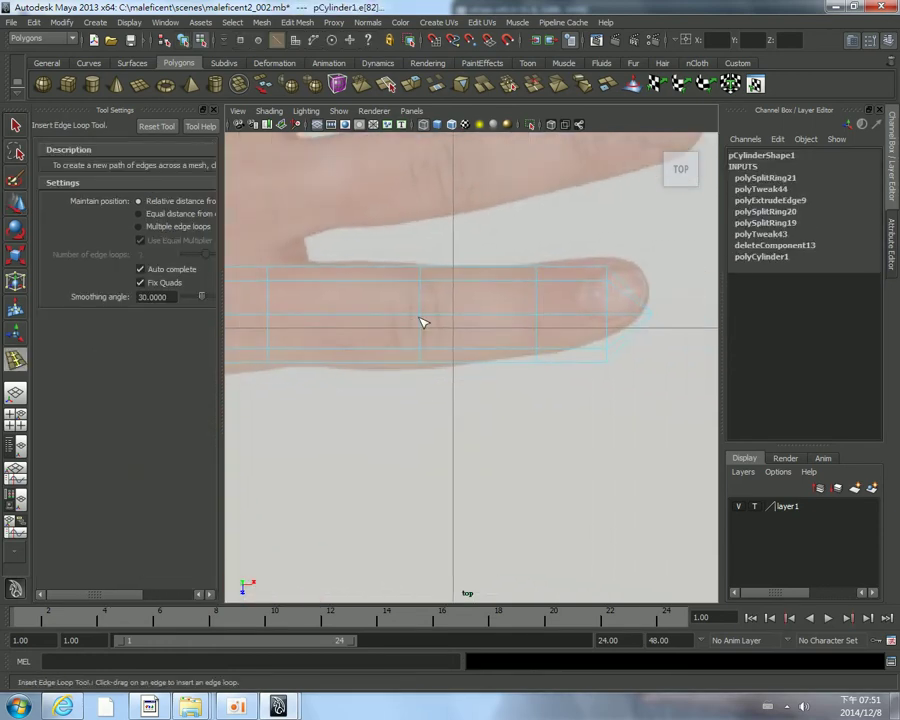
key(w)
mouse_move(424, 308)
right_down()
mouse_move(456, 312)
mouse_move(503, 295)
right_up()
click(462, 318)
Try inserting further edge loops on the finger mesh, undoing each attempt
mouse_move(452, 324)
shift+right_down()
mouse_move(449, 385)
mouse_move(400, 348)
shift+right_up()
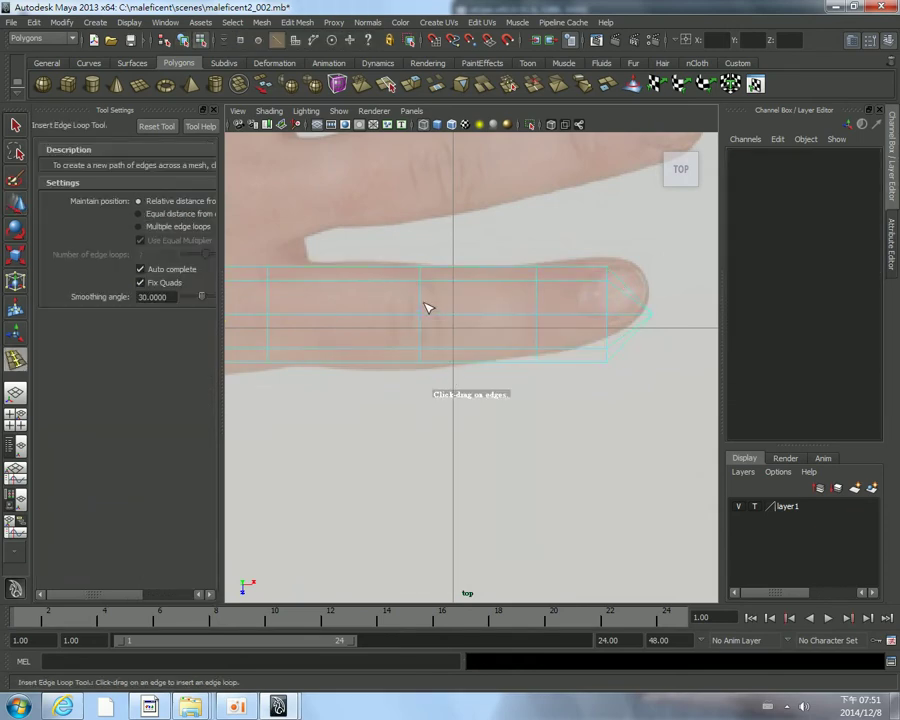
click(424, 306)
key(ctrl+z)
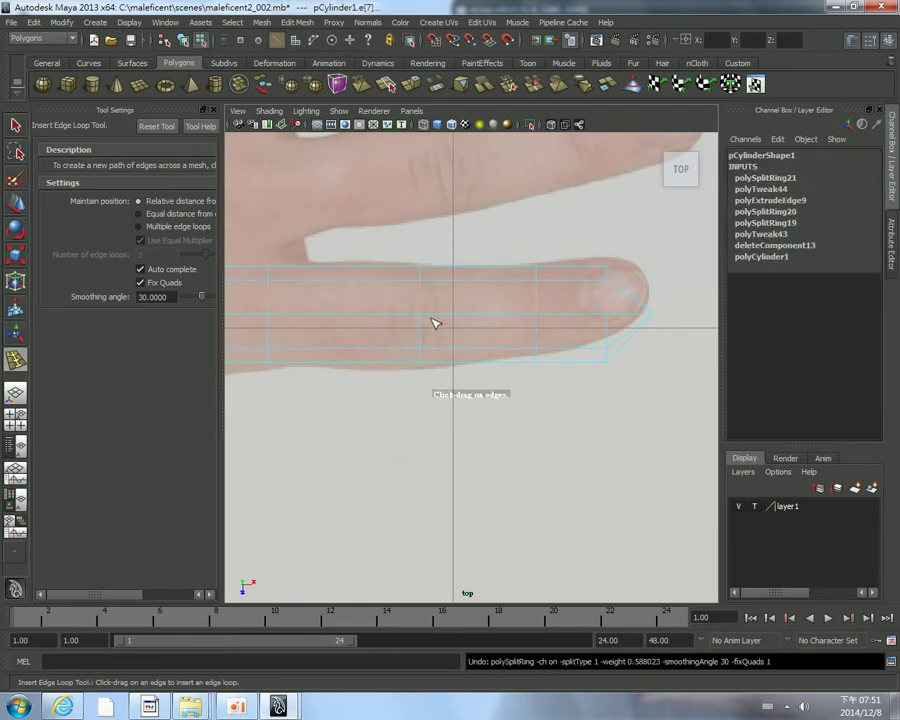
click(437, 323)
key(ctrl+z)
click(441, 316)
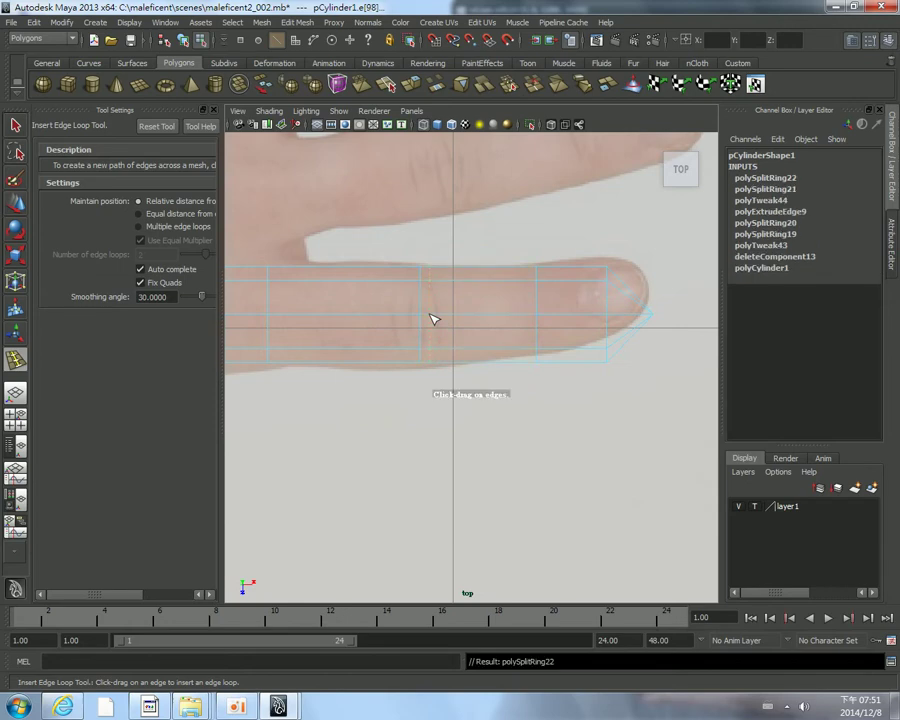
key(ctrl+z)
key(w)
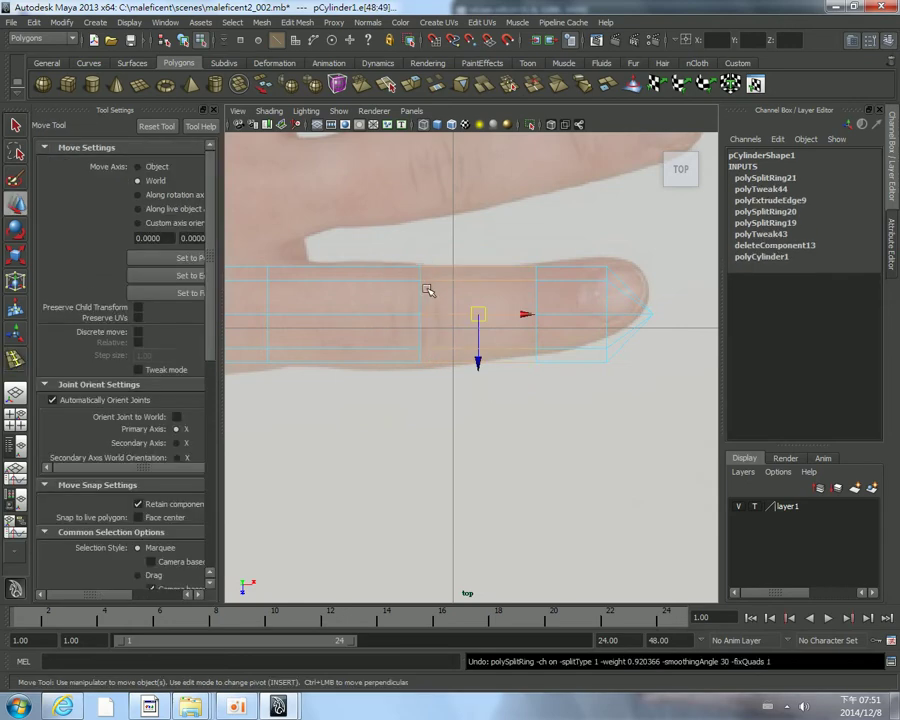
right_drag(421, 282, 453, 267)
click(396, 311)
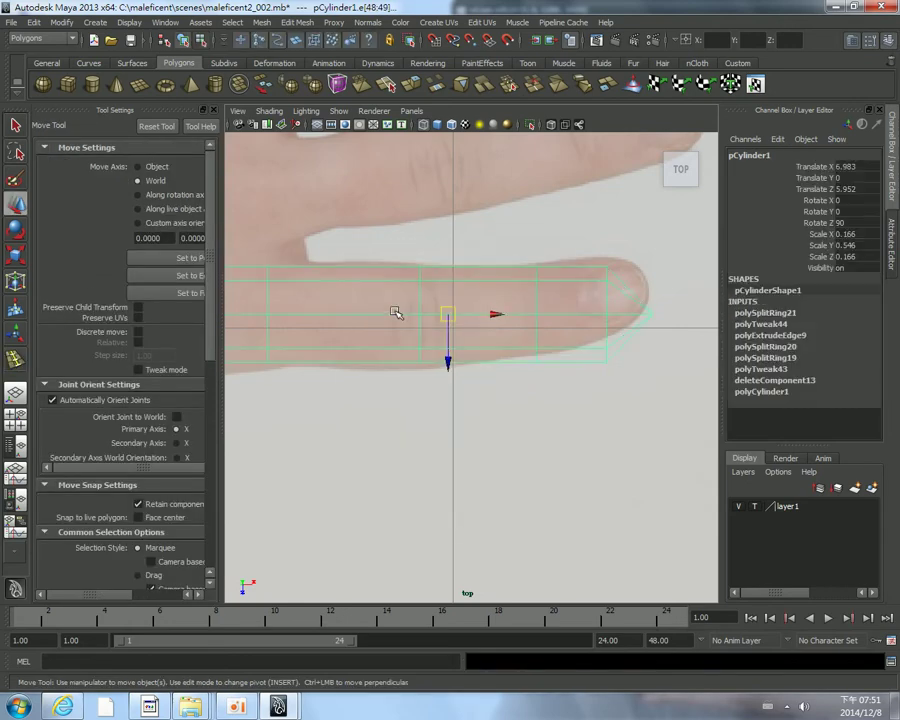
Add offset edge loop pairs around two finger joint creases with the Offset Edge Loop Tool
shift+right_click(403, 351)
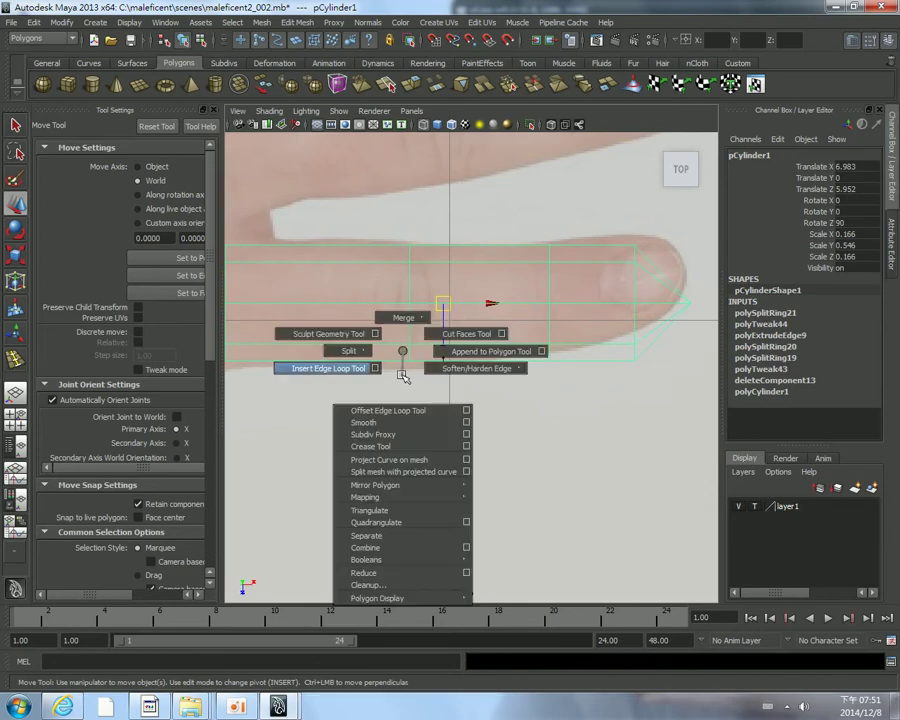
click(388, 410)
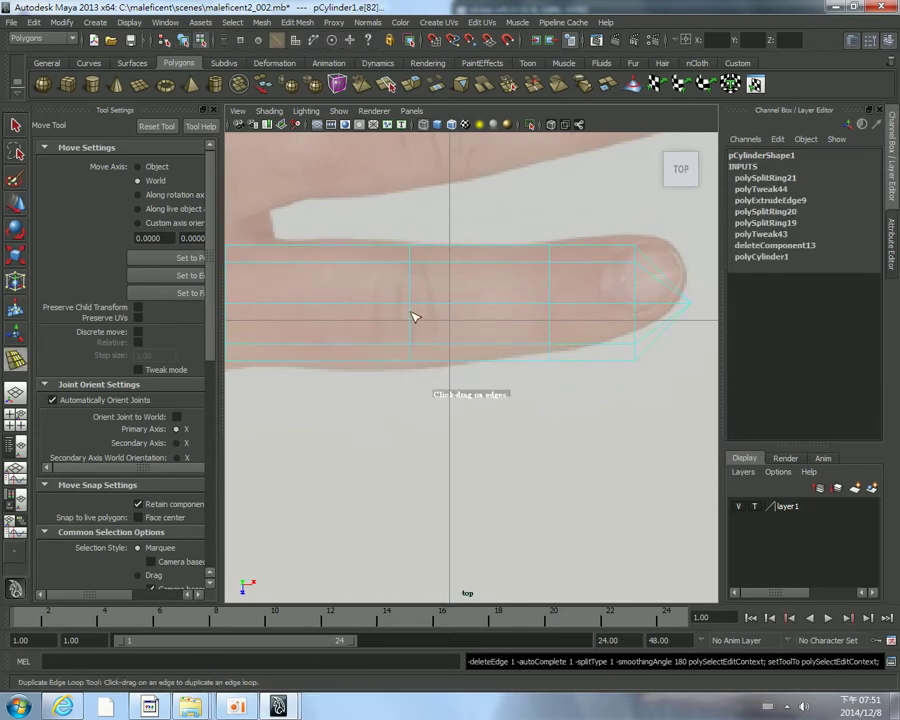
mouse_move(410, 312)
mouse_down()
mouse_move(410, 339)
mouse_move(416, 310)
mouse_up()
key(w)
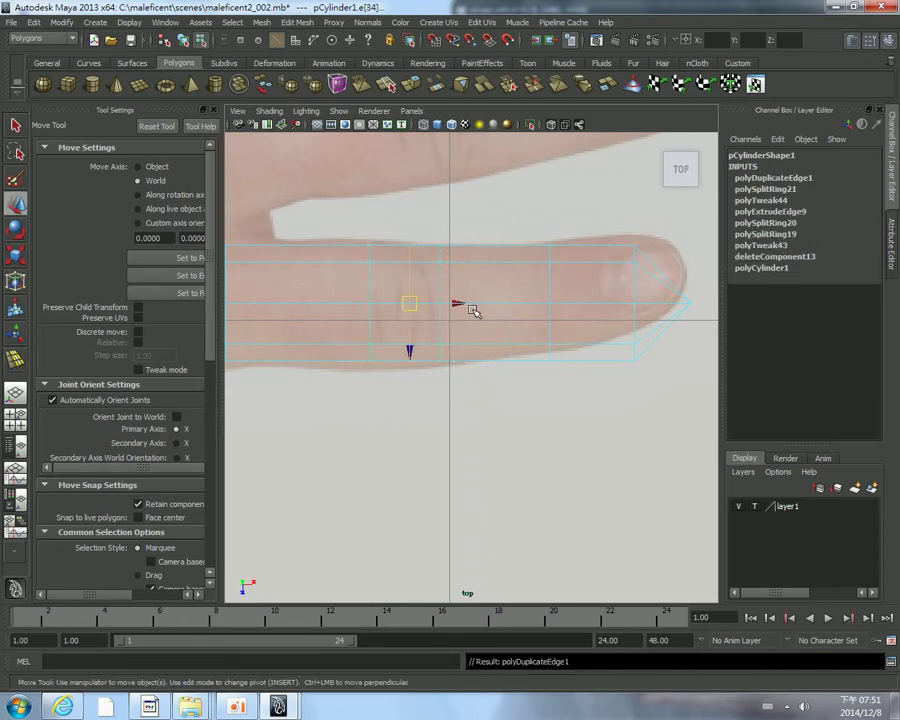
key(g)
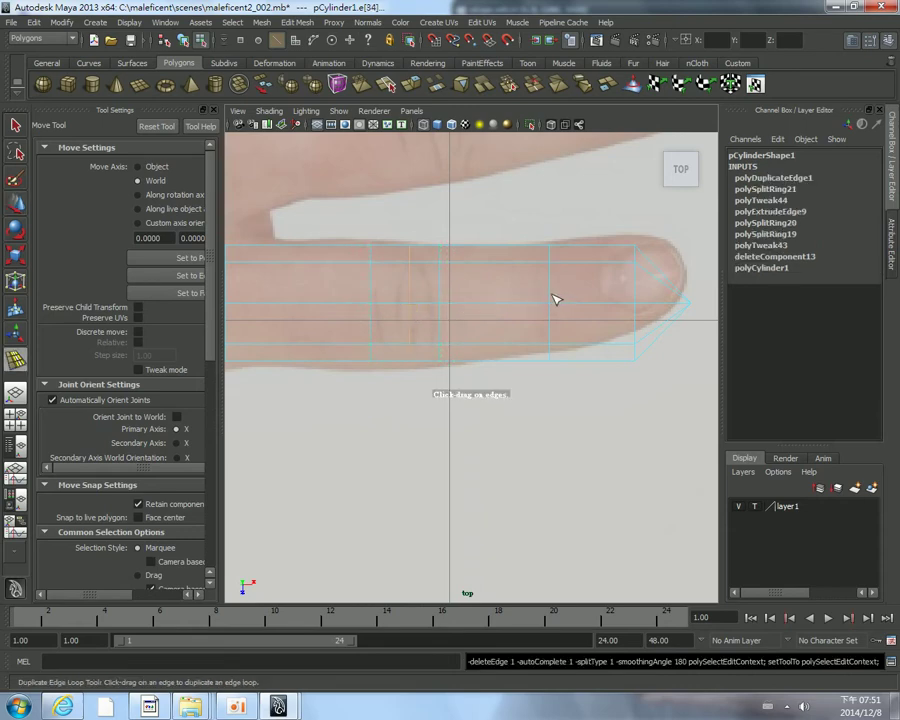
drag(548, 294, 545, 275)
key(w)
scroll(456, 226, down, 5)
Switch to the perspective view and select an edge loop near the middle of the finger mesh
key(space)
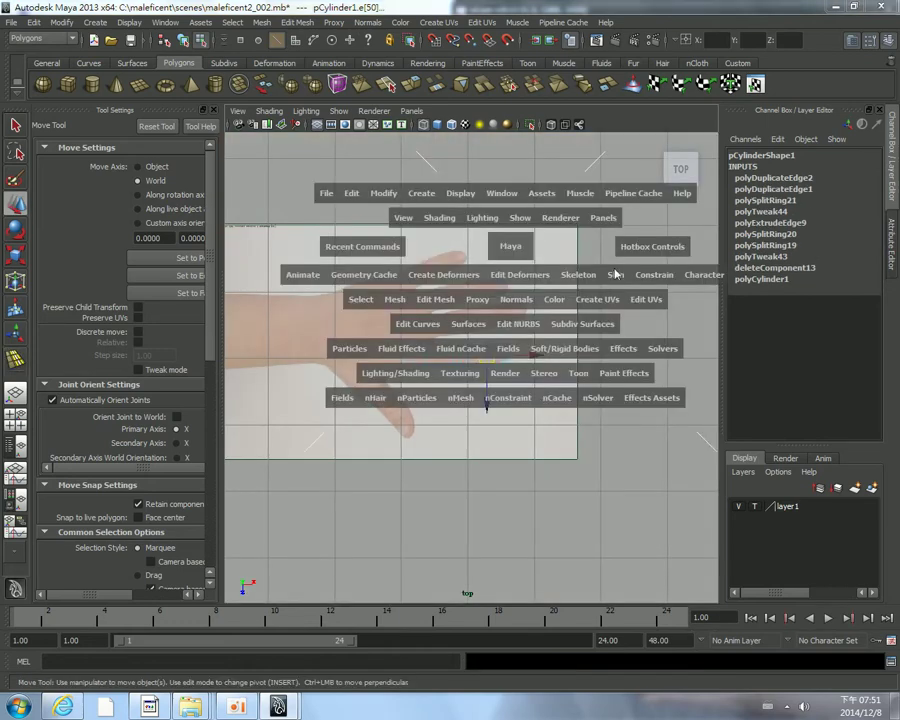
key(space)
scroll(430, 355, down, 3)
scroll(480, 347, up, 3)
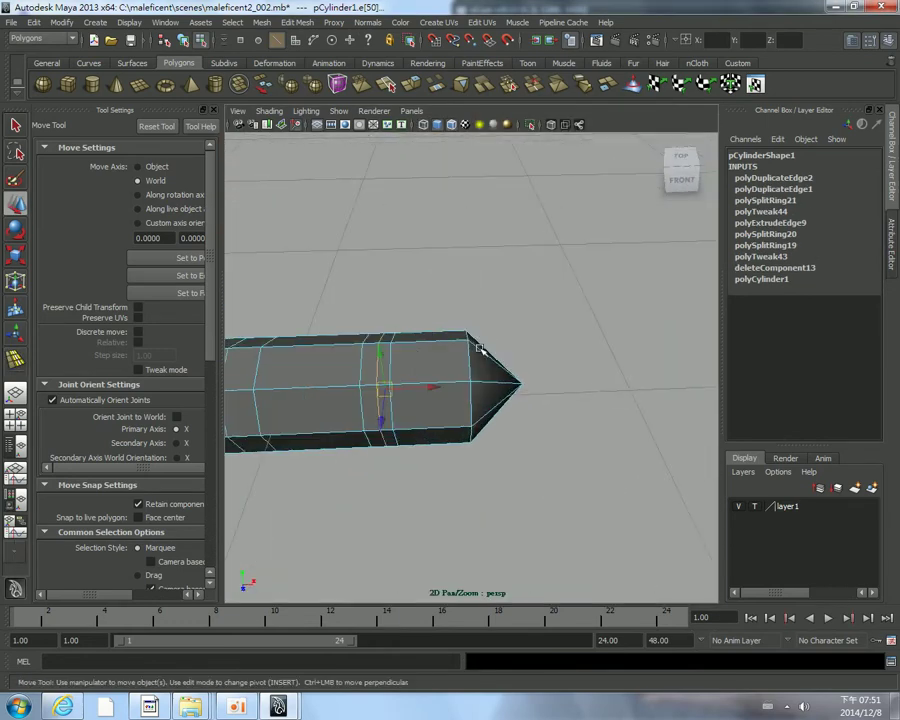
mouse_move(480, 347)
alt+mouse_down()
mouse_move(514, 305)
mouse_move(442, 388)
alt+mouse_up()
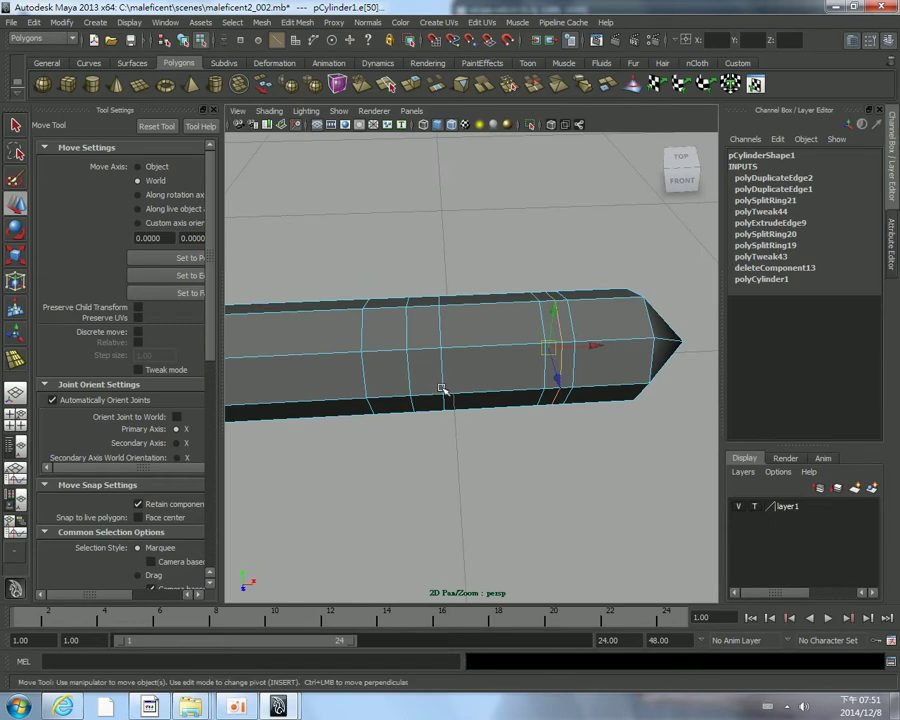
double_click(360, 331)
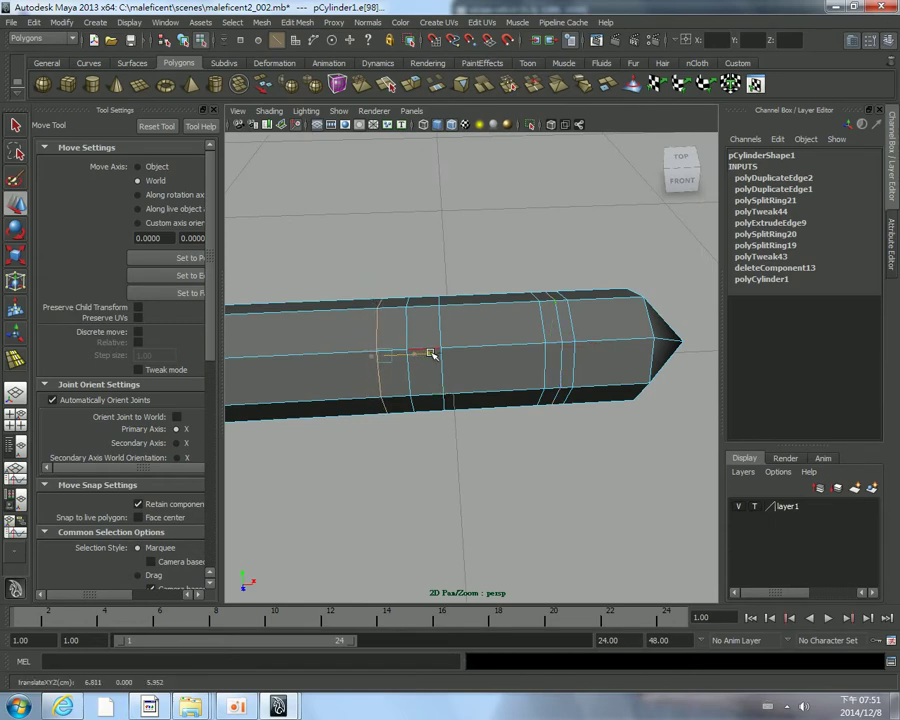
scroll(430, 348, down, 2)
double_click(455, 341)
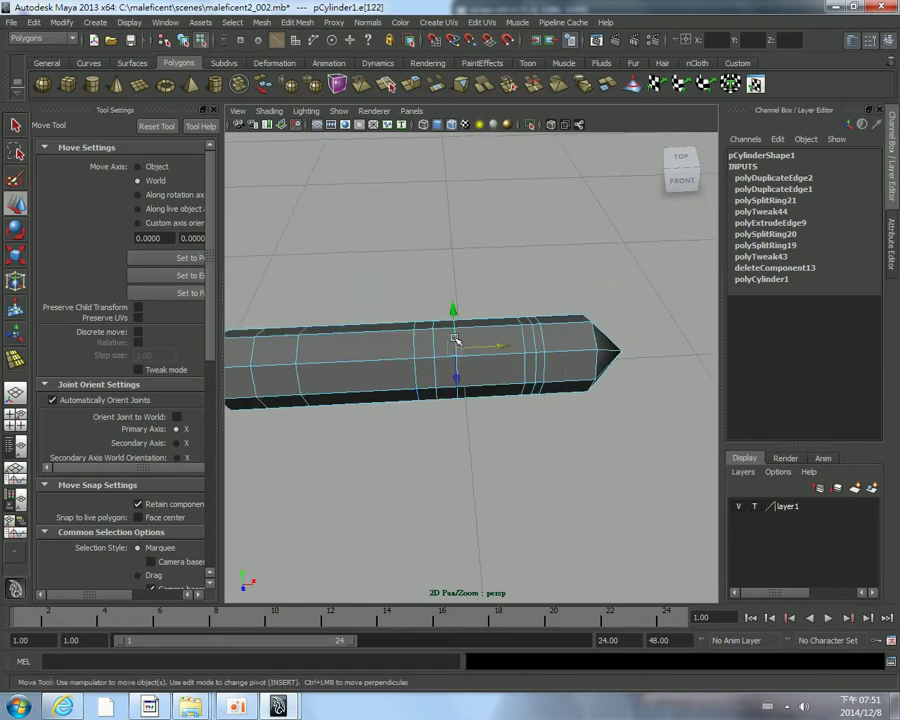
mouse_move(463, 390)
alt+mouse_down()
mouse_move(463, 358)
mouse_move(494, 338)
alt+mouse_up()
click(461, 363)
click(458, 345)
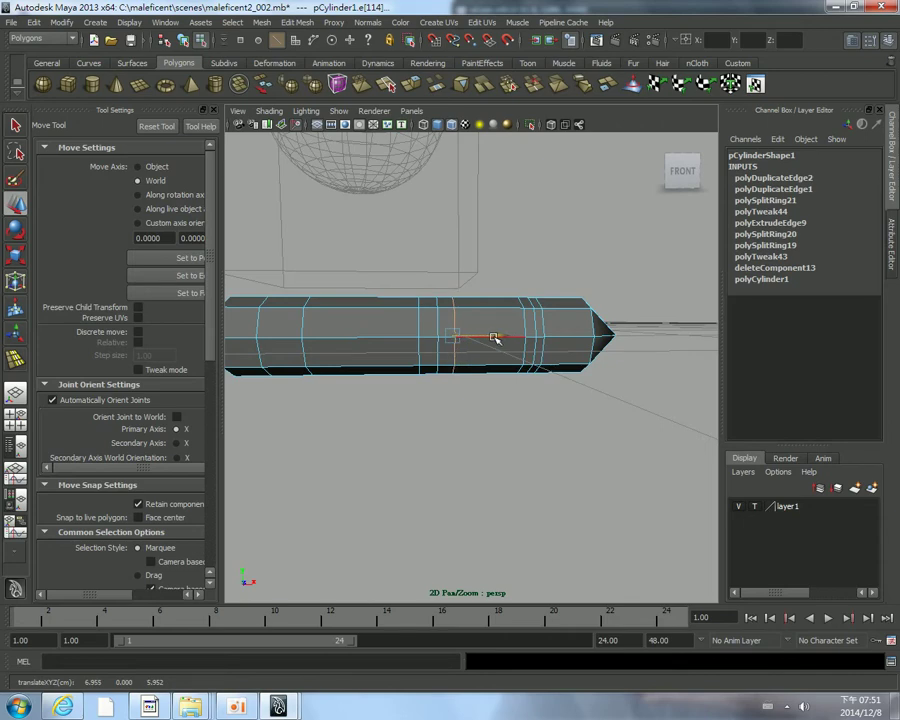
alt+drag(328, 352, 453, 394)
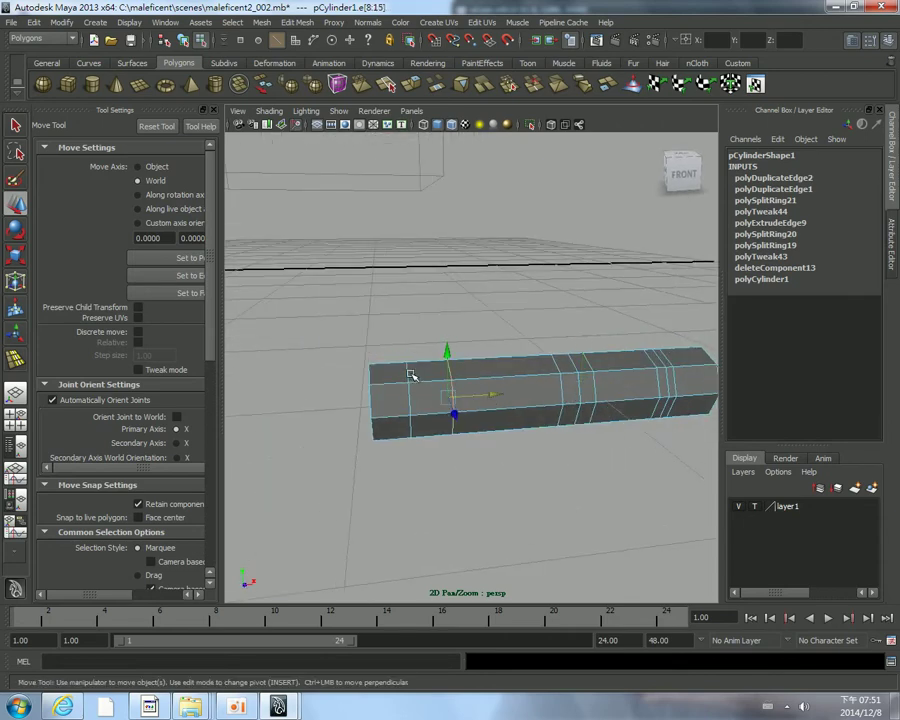
Slide the selected edge loop left along the finger with the Move tool
key(r)
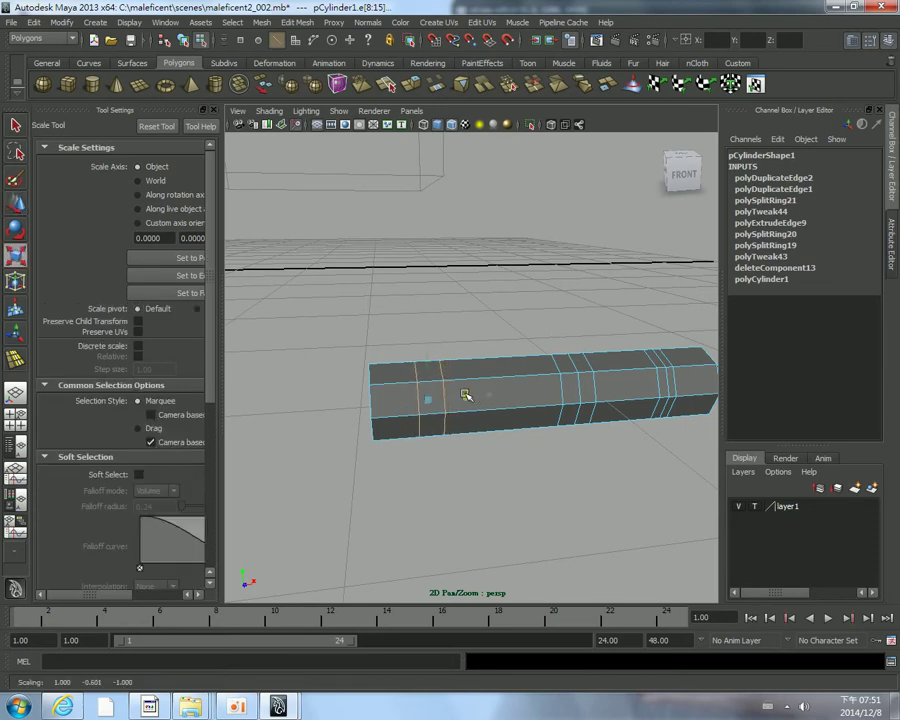
key(w)
drag(476, 394, 455, 396)
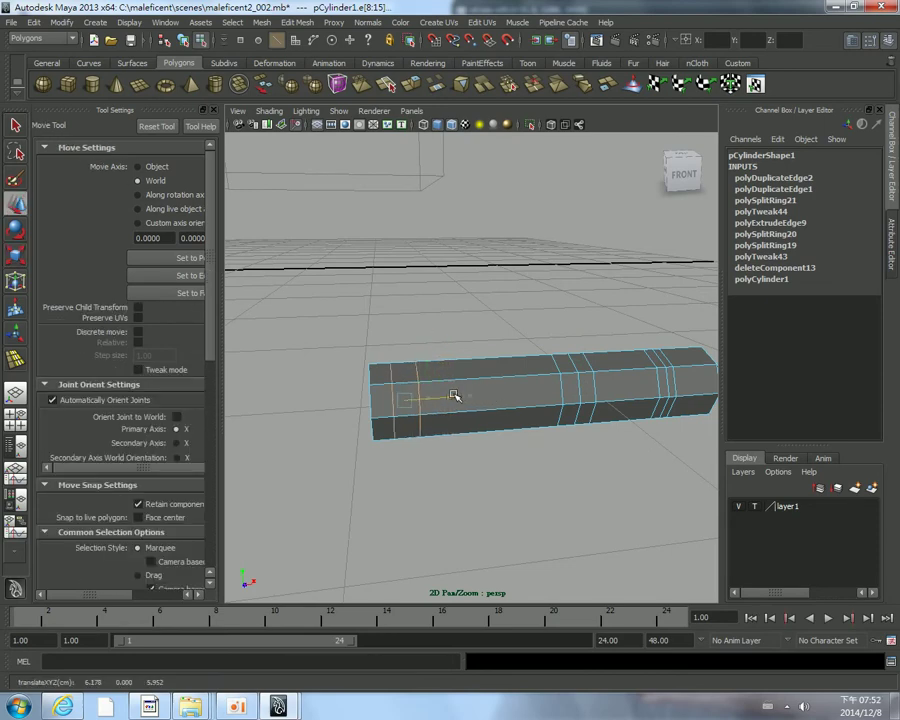
right_drag(453, 396, 528, 356)
click(544, 326)
scroll(546, 386, down, 5)
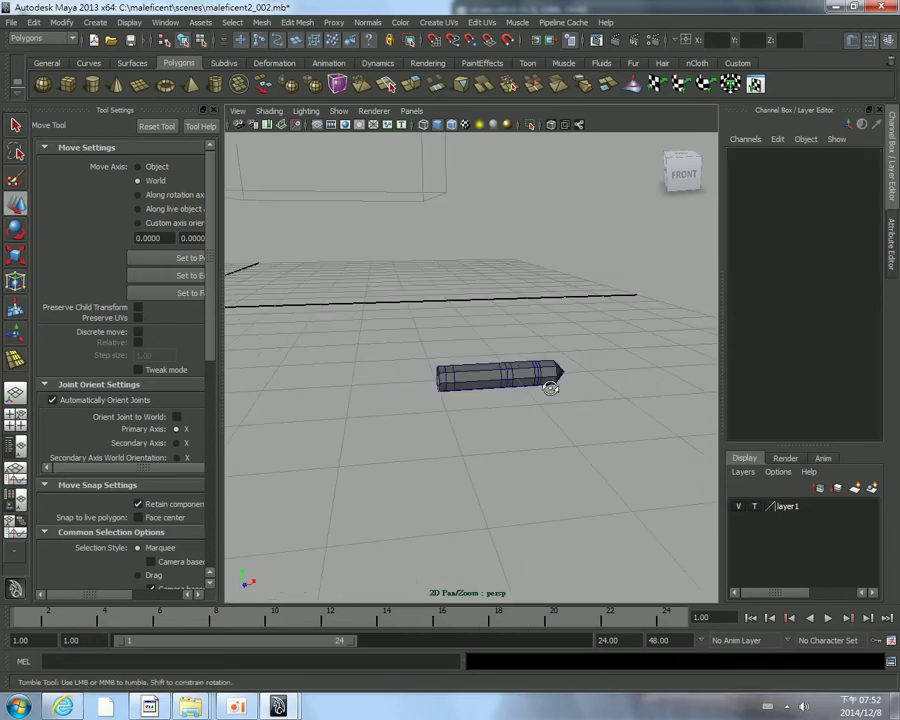
alt+drag(546, 386, 481, 388)
scroll(481, 388, up, 4)
Select the finger mesh and turn on smooth preview (3) to round it into a capsule
click(367, 421)
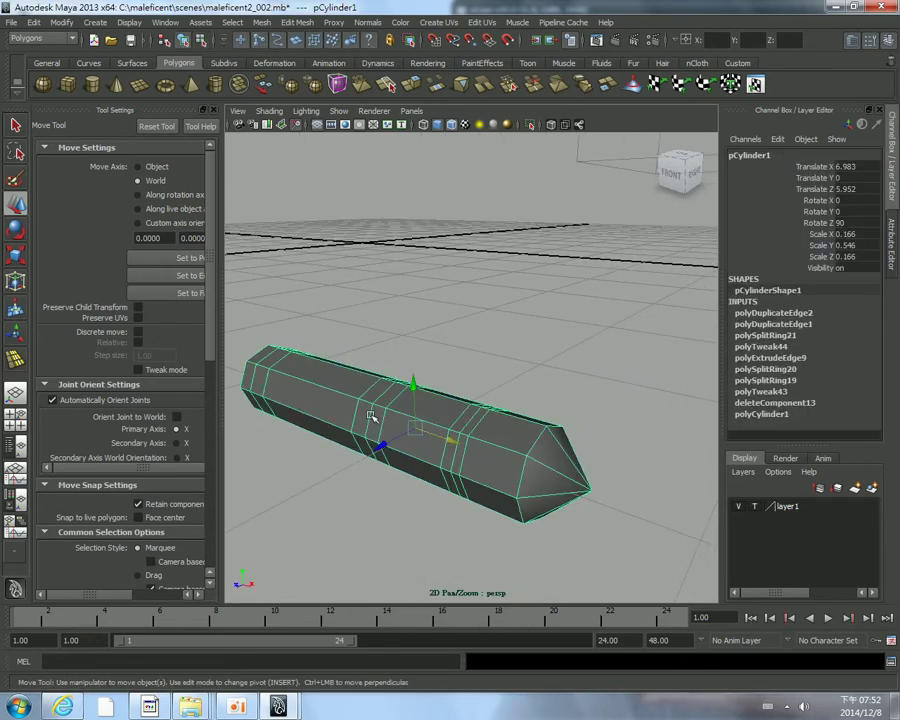
key(3)
scroll(372, 418, down, 3)
scroll(372, 418, down, 2)
key(super)
click(470, 452)
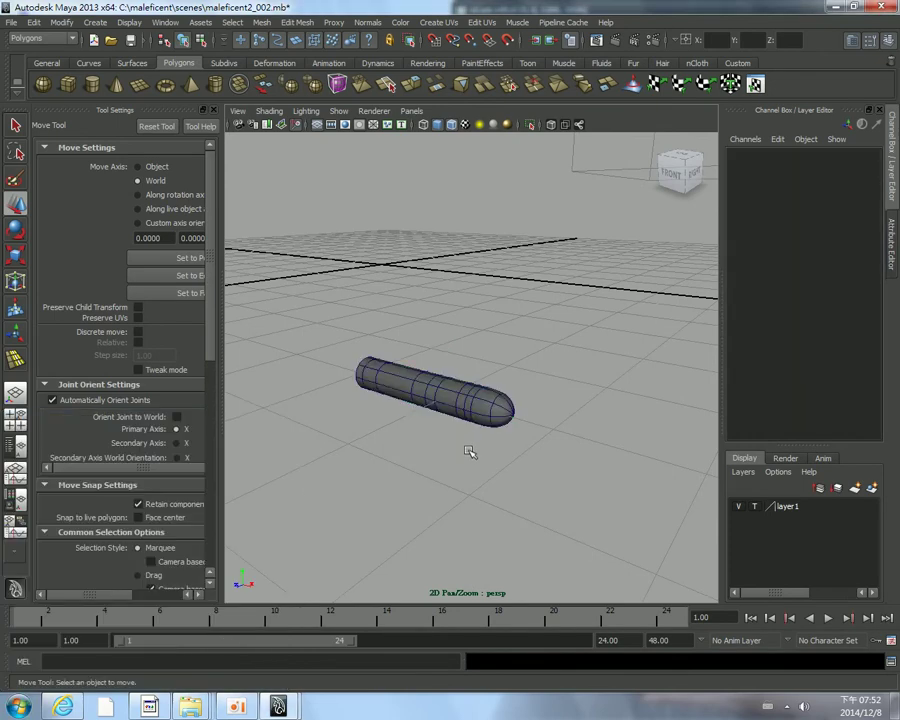
mouse_move(470, 452)
alt+mouse_down()
mouse_move(506, 484)
mouse_move(481, 499)
mouse_move(458, 474)
alt+mouse_up()
scroll(502, 478, up, 2)
scroll(460, 480, up, 2)
click(459, 445)
click(434, 449)
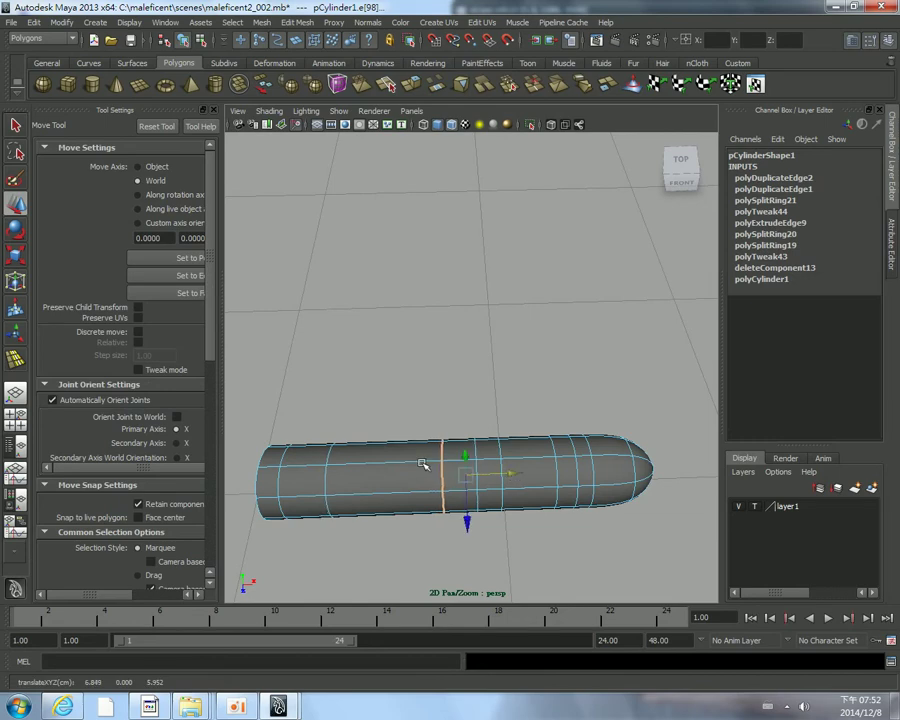
right_drag(413, 461, 484, 446)
Insert an edge loop toward the finger's base end and scale it up slightly
shift+right_drag(370, 466, 350, 476)
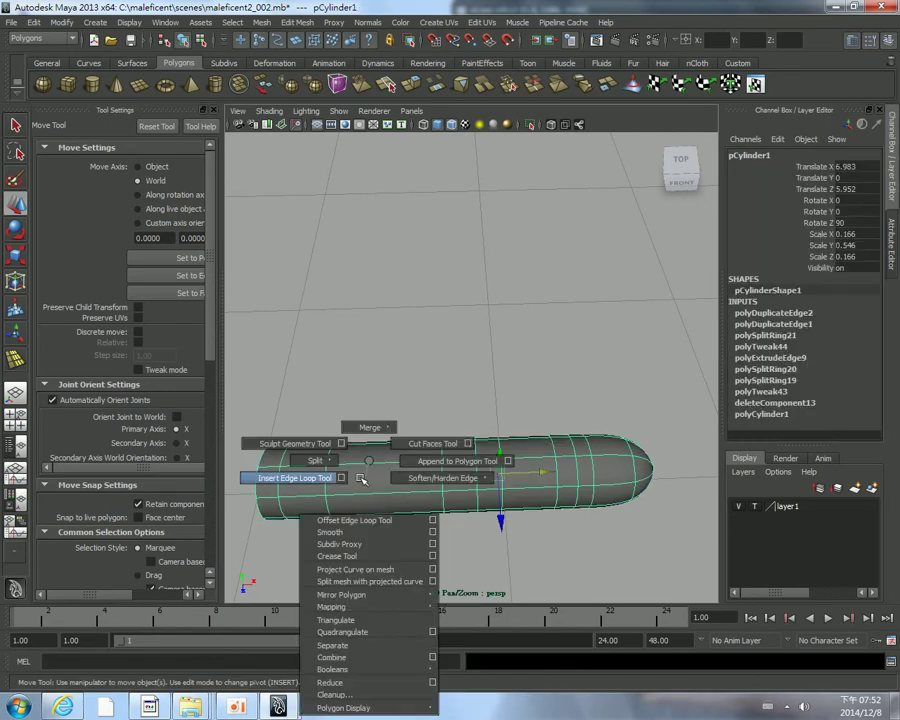
click(378, 461)
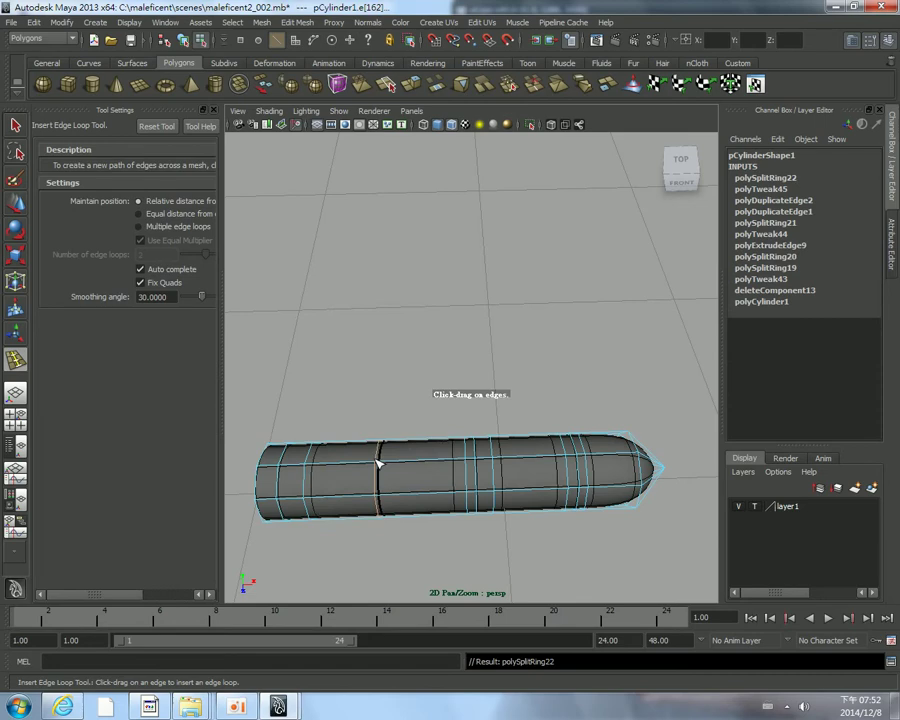
key(r)
drag(385, 478, 391, 478)
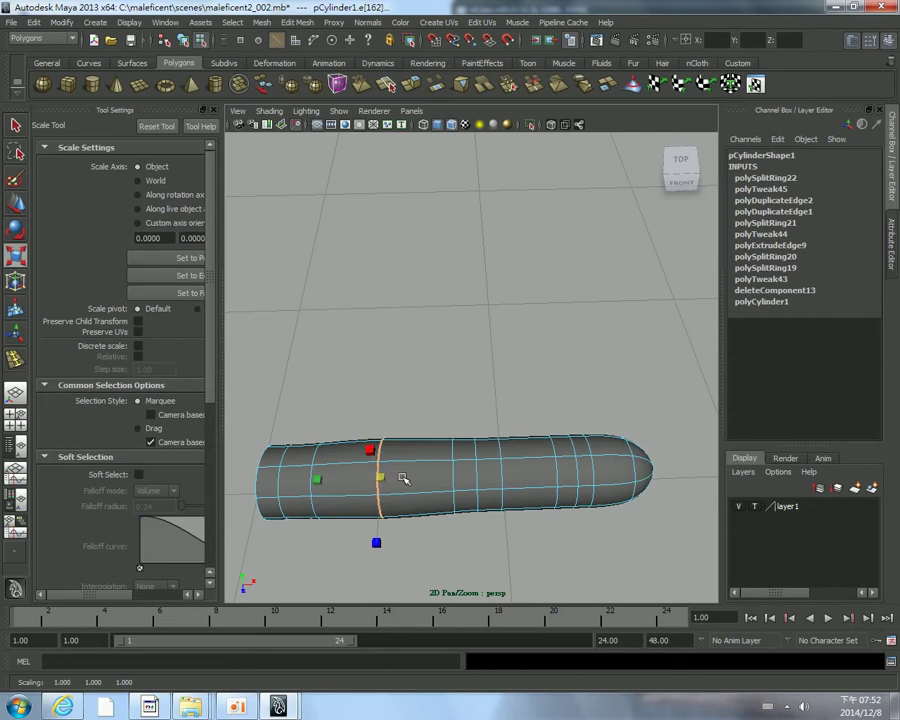
Insert a second edge loop near the fingertip and widen it slightly into a bulge
key(y)
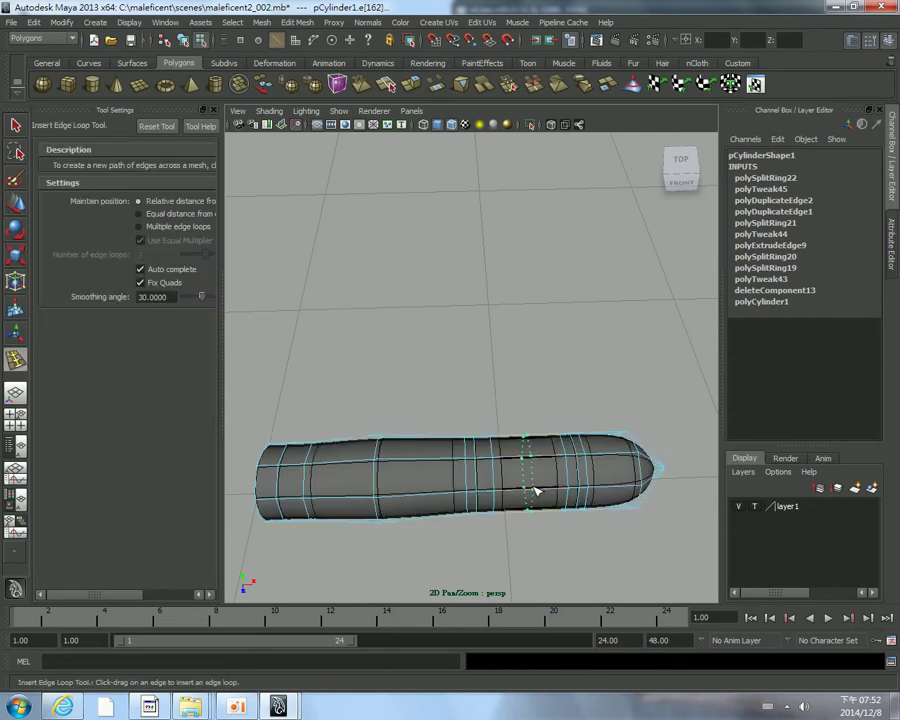
click(538, 490)
key(r)
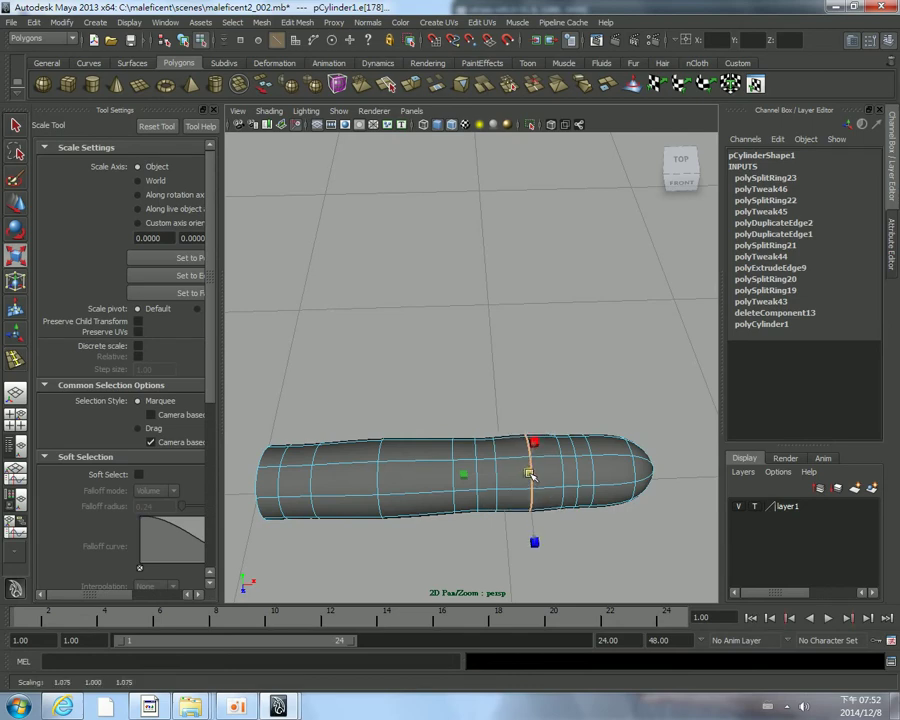
scroll(536, 472, down, 2)
scroll(536, 472, up, 5)
alt+drag(490, 464, 440, 400)
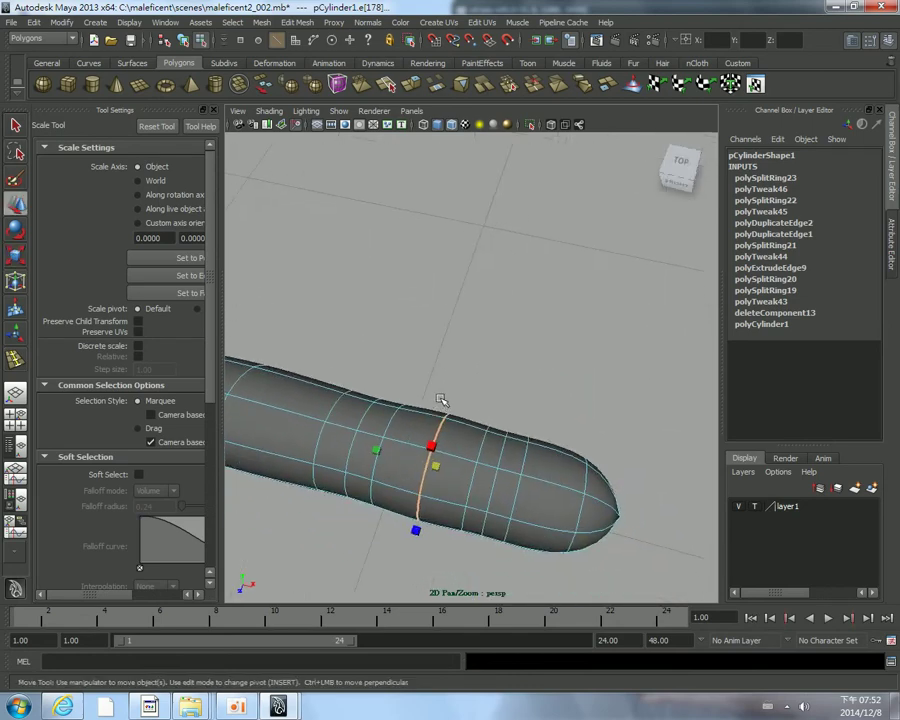
key(w)
key(1)
alt+drag(518, 447, 472, 436)
Extrude the fingertip and top faces, then scale the extrusion down slightly
right_drag(472, 436, 436, 456)
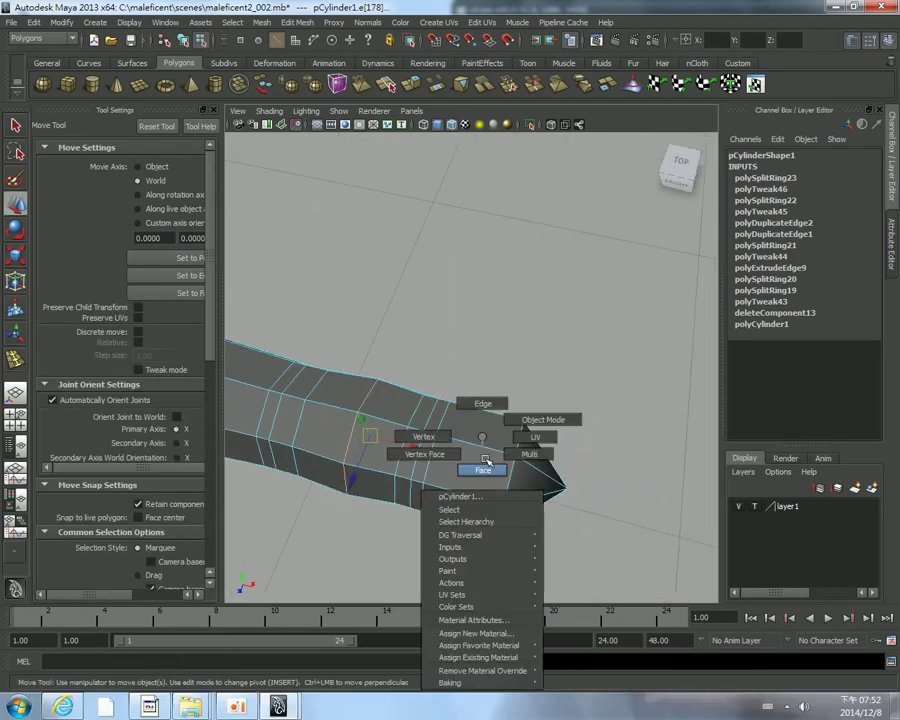
click(526, 474)
alt+drag(526, 474, 493, 472)
click(493, 472)
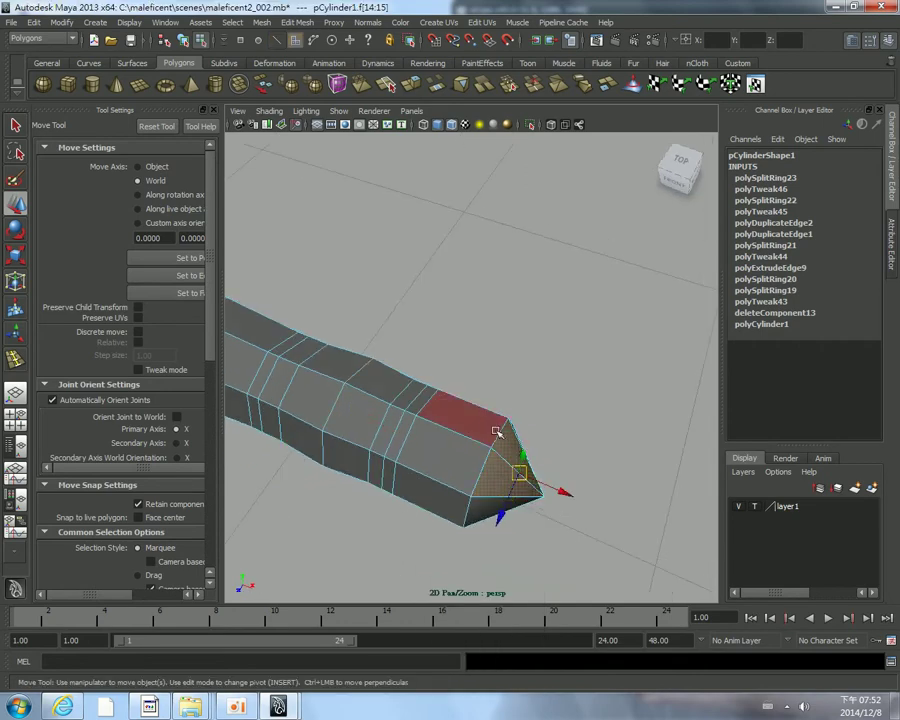
shift+click(492, 426)
mouse_move(547, 469)
alt+mouse_down()
mouse_move(486, 432)
mouse_move(466, 382)
mouse_move(488, 396)
mouse_move(517, 446)
alt+mouse_up()
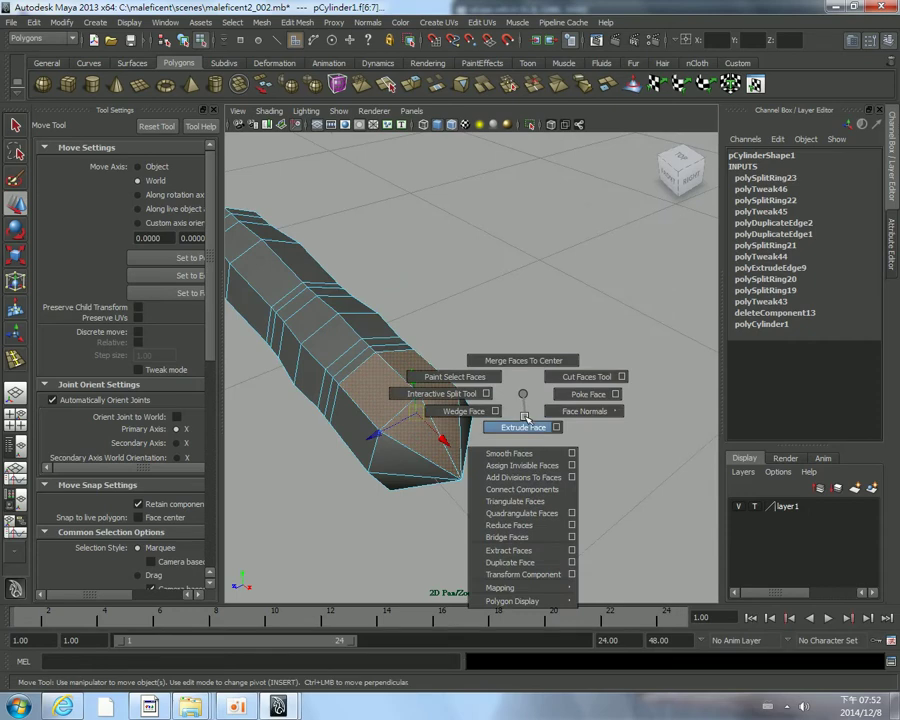
shift+right_drag(524, 416, 525, 414)
key(r)
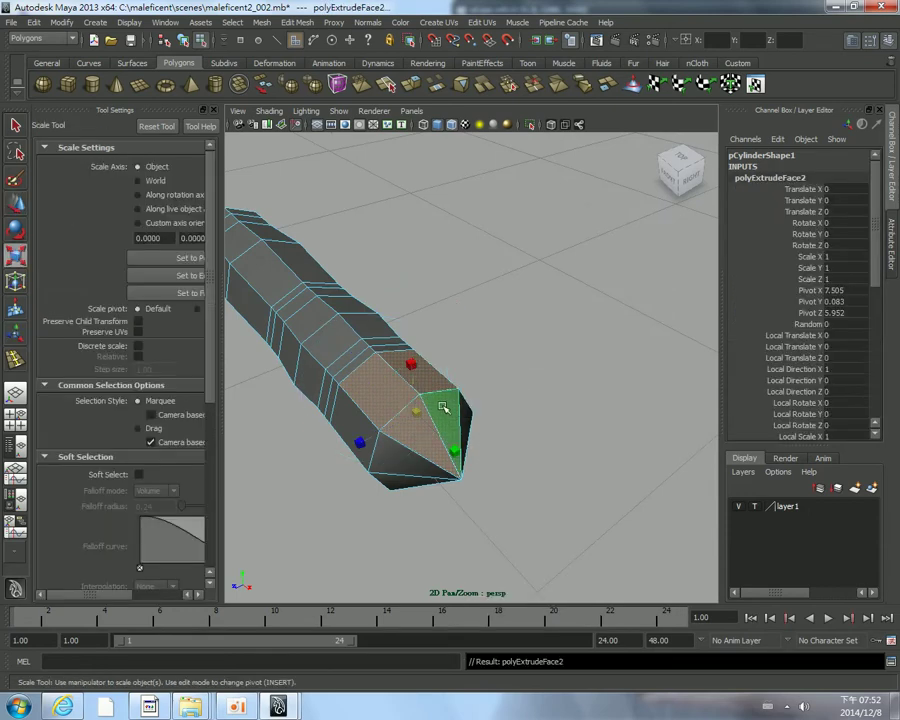
mouse_move(414, 411)
mouse_down()
mouse_move(401, 414)
mouse_move(509, 404)
mouse_up()
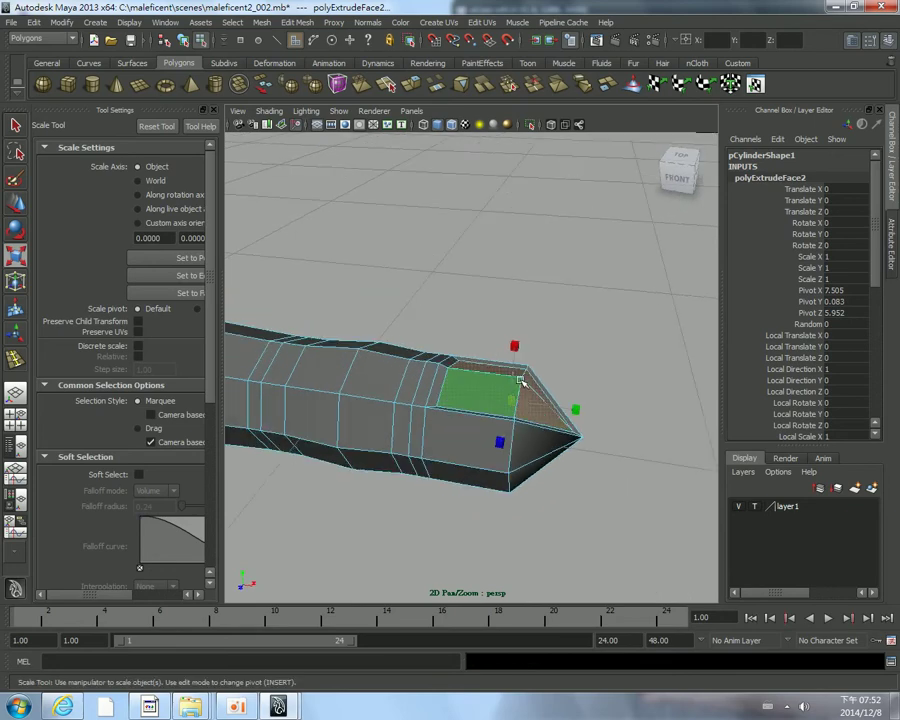
Extrude the nail faces again and push them outward, checking the smoothed result
key(ctrl+e)
alt+drag(562, 306, 581, 286)
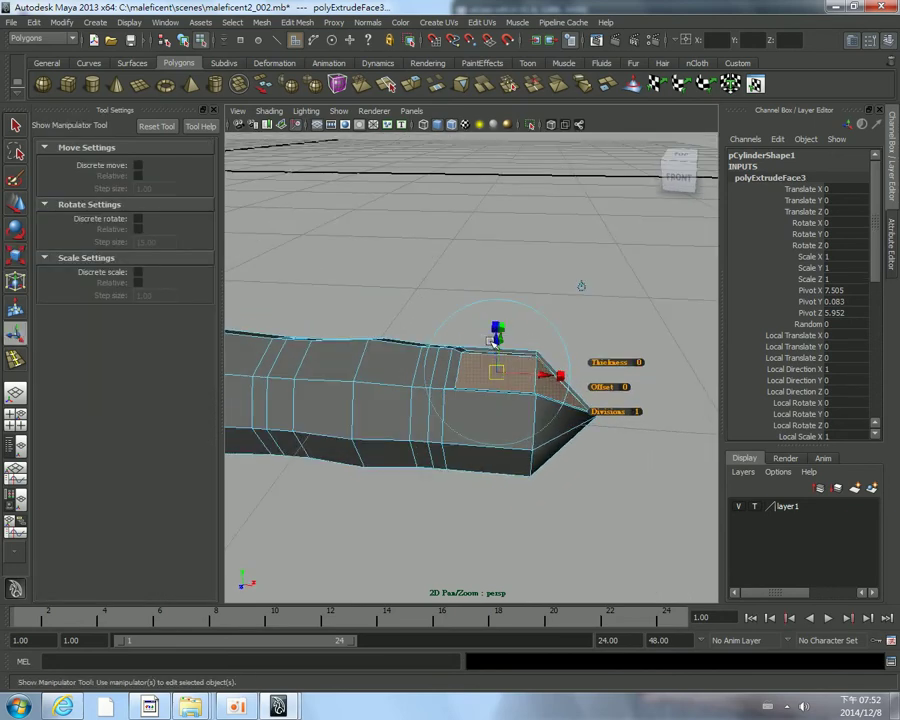
drag(494, 340, 563, 372)
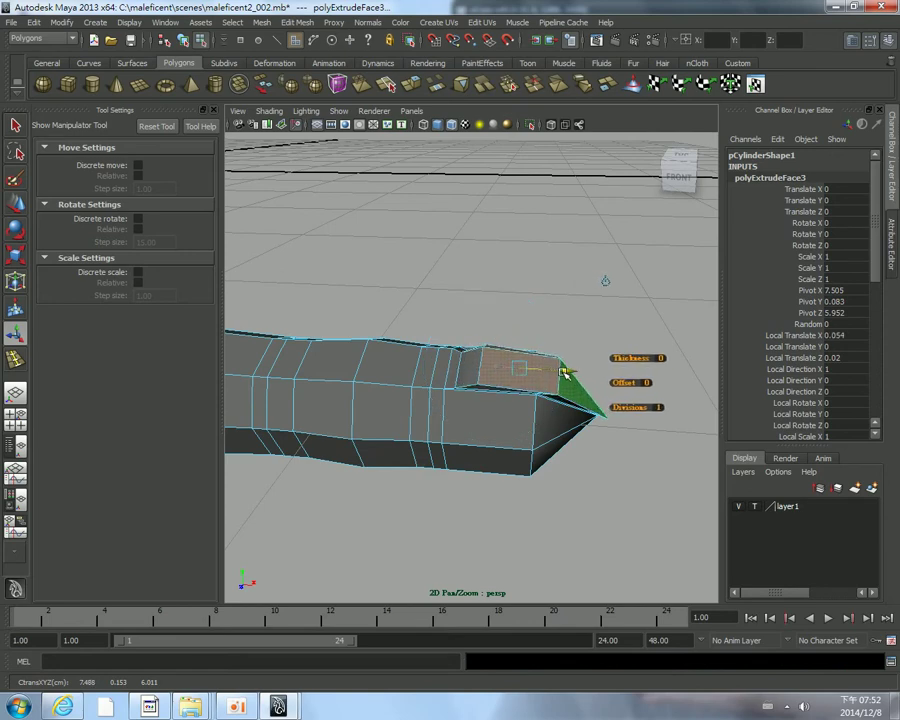
key(3)
mouse_move(556, 376)
alt+mouse_down()
mouse_move(507, 407)
mouse_move(483, 397)
alt+mouse_up()
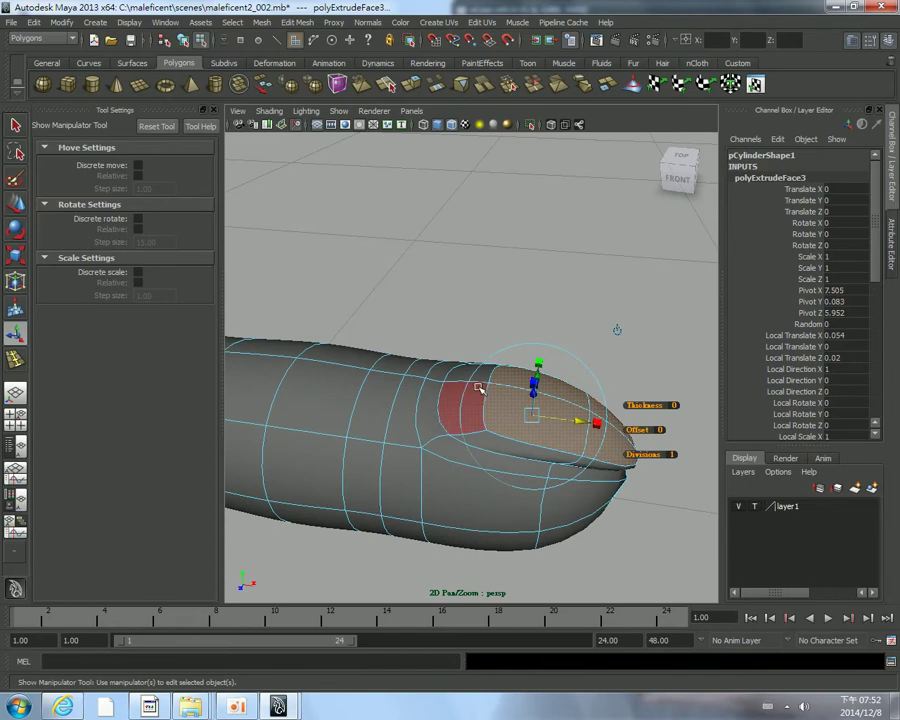
key(1)
right_click(477, 365)
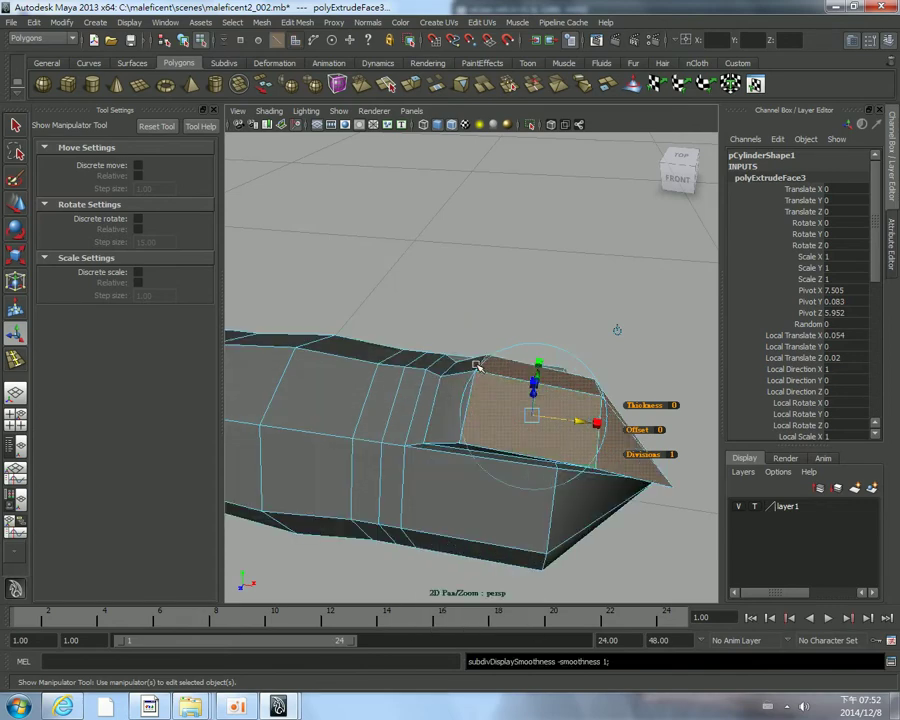
alt+drag(492, 364, 450, 428)
Scale the two nail faces and triangular tip face down toward their centre
right_drag(464, 427, 462, 456)
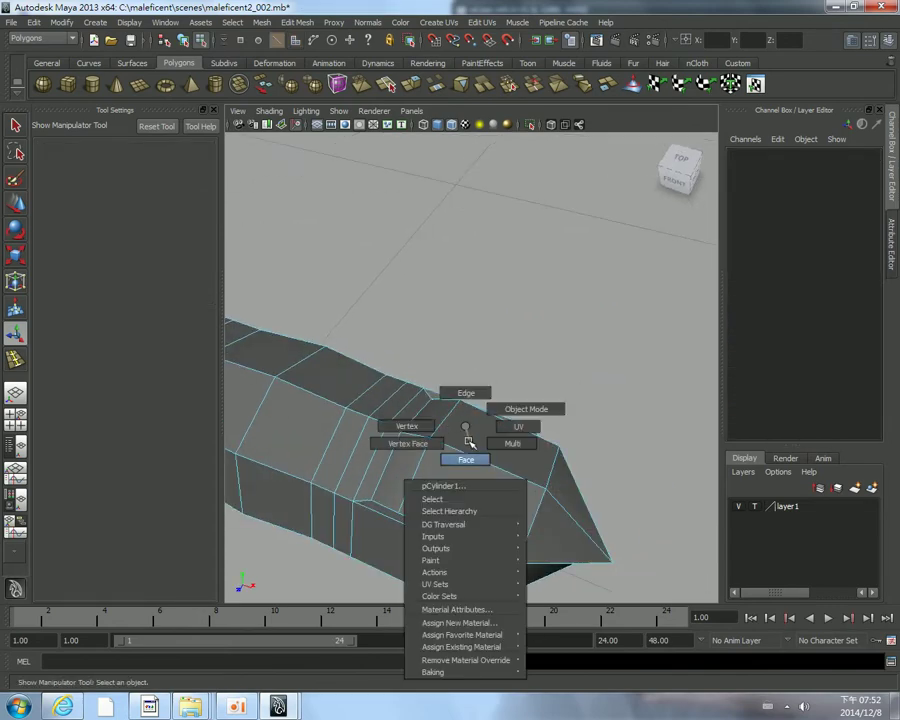
click(470, 438)
shift+click(484, 484)
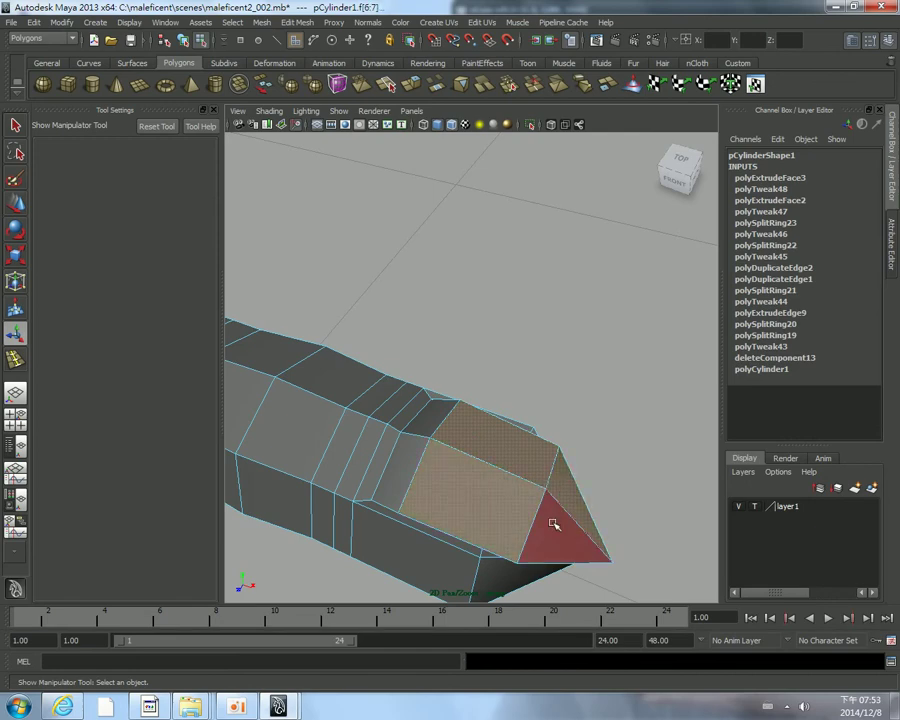
shift+click(550, 522)
key(r)
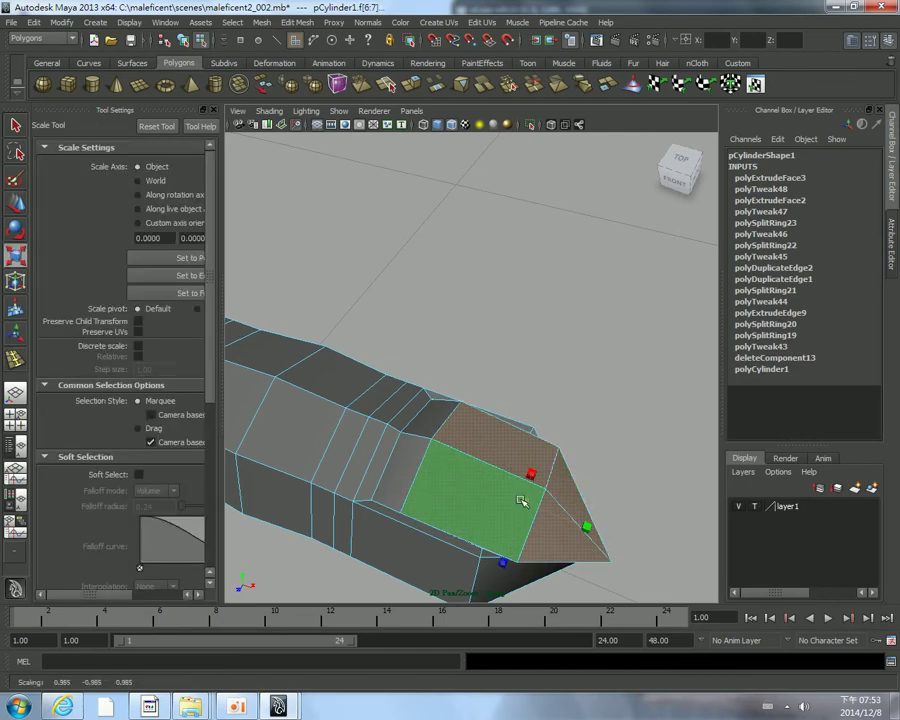
drag(524, 506, 510, 500)
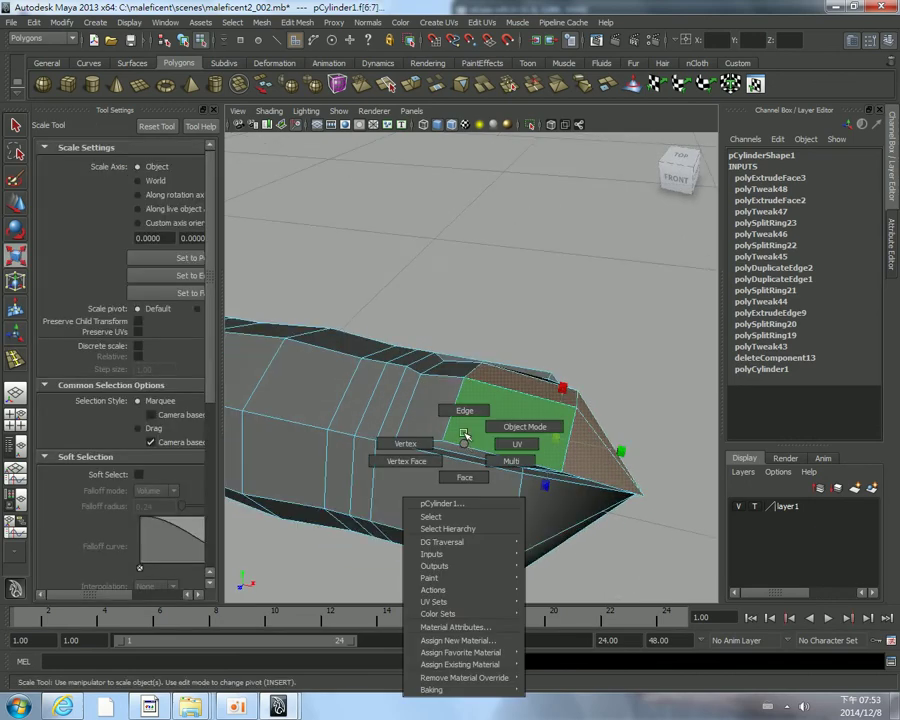
Preview the nail shape smoothed, then return to the blocky mesh display
right_drag(466, 446, 458, 402)
key(ctrl+z)
key(2)
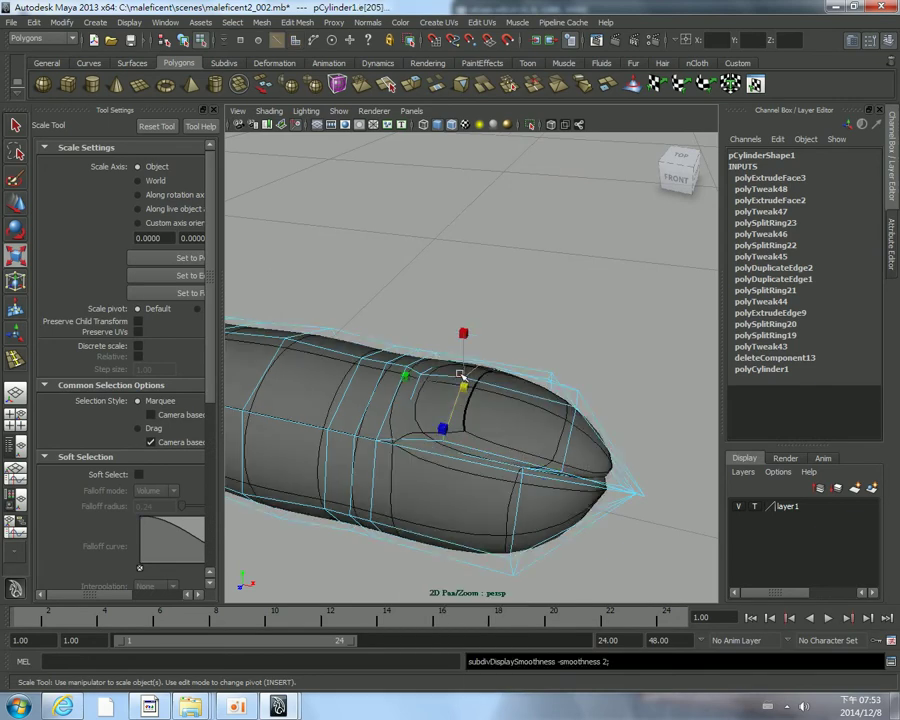
key(w)
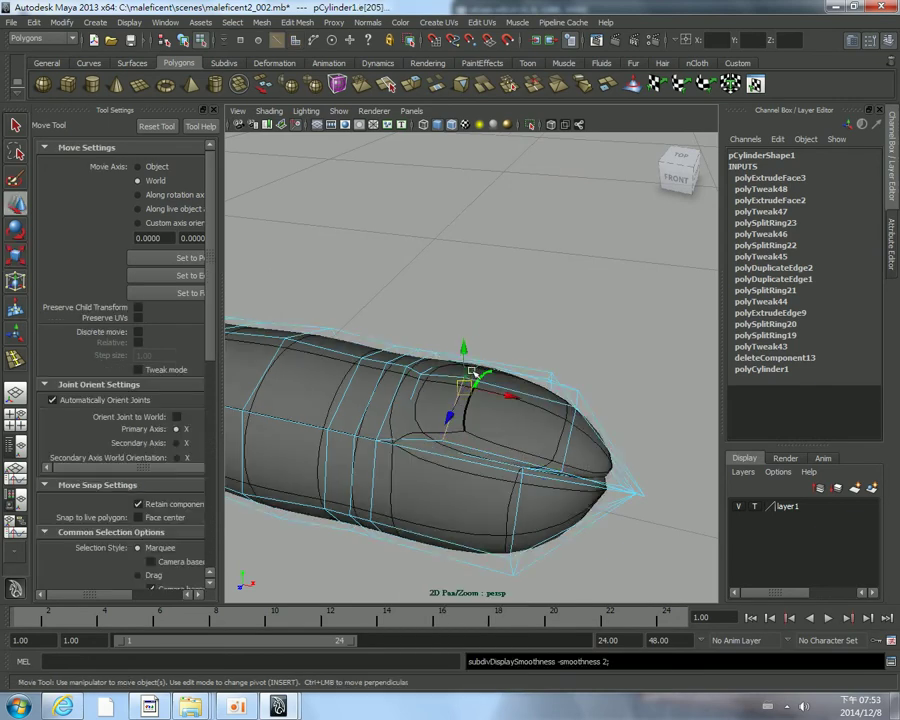
alt+drag(463, 352, 466, 434)
right_click(477, 462)
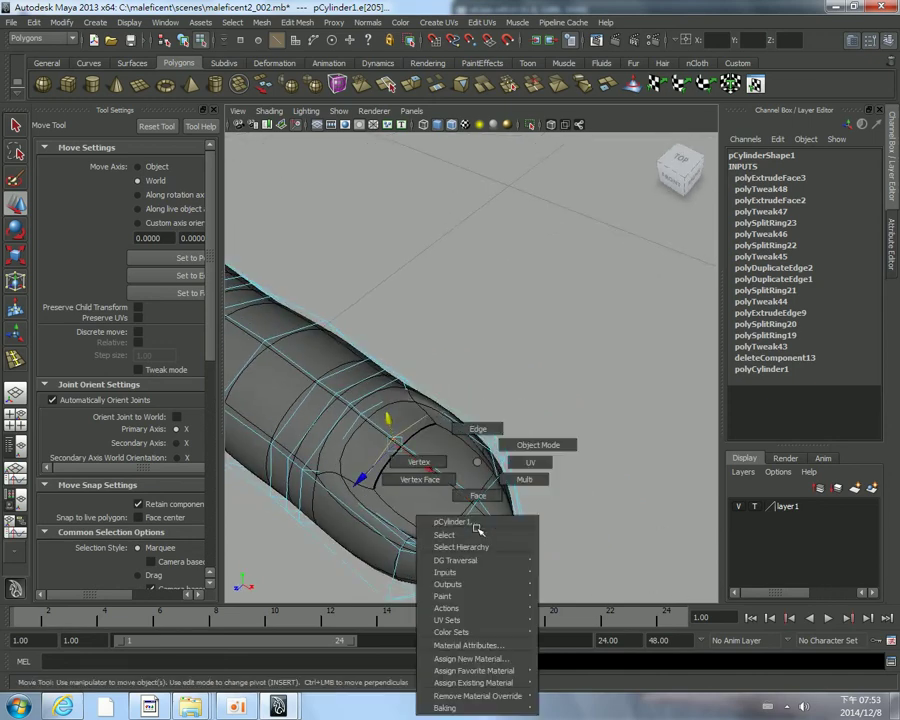
key(1)
mouse_move(534, 515)
alt+mouse_down()
mouse_move(587, 462)
mouse_move(442, 412)
mouse_move(368, 432)
mouse_move(439, 438)
alt+mouse_up()
mouse_move(467, 379)
alt+mouse_down()
mouse_move(442, 362)
mouse_move(472, 388)
mouse_move(406, 420)
mouse_move(404, 376)
mouse_move(364, 346)
mouse_move(315, 347)
mouse_move(339, 379)
alt+mouse_up()
Delete an edge from the finger's octagonal end cap
right_drag(392, 406, 392, 440)
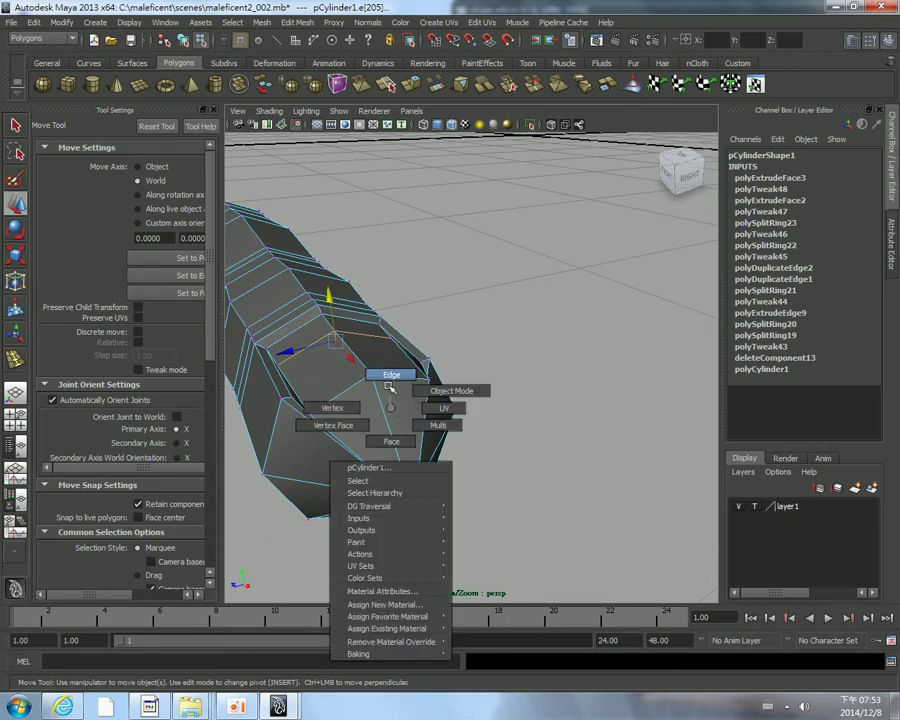
click(380, 400)
mouse_move(380, 400)
alt+mouse_down()
mouse_move(402, 478)
mouse_move(364, 426)
mouse_move(408, 442)
mouse_move(343, 403)
alt+mouse_up()
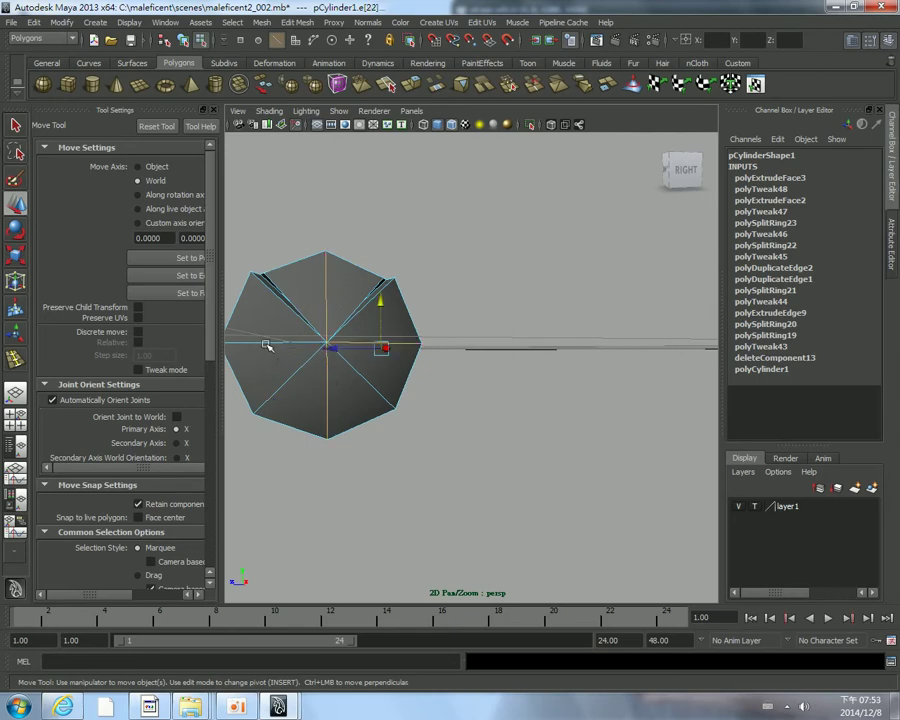
shift+right_drag(458, 308, 394, 320)
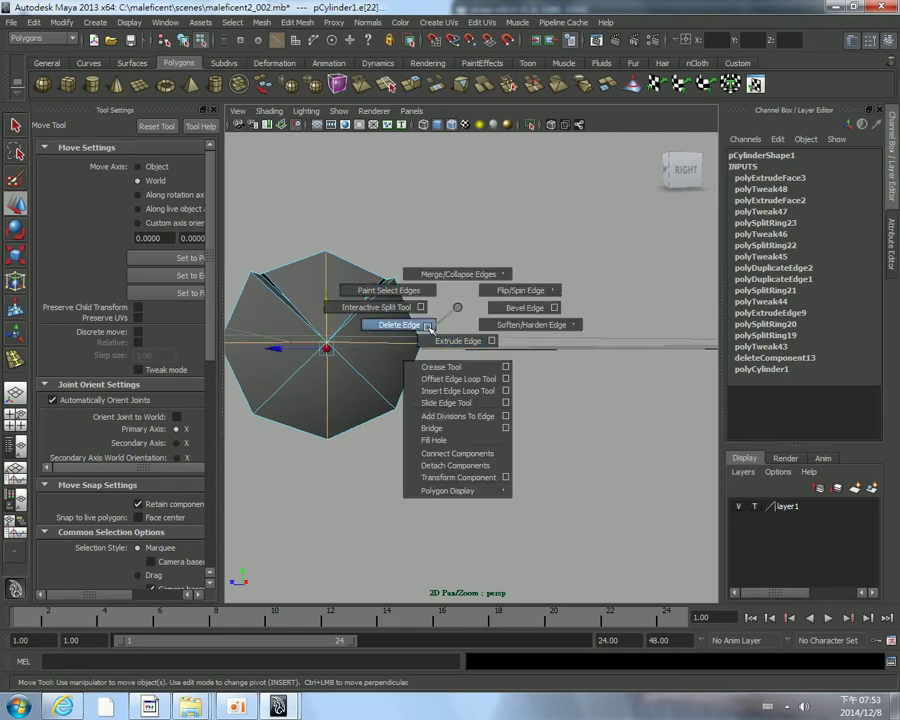
Select the finger mesh in object mode and preview it smoothed with 3
key(r)
alt+drag(426, 326, 465, 350)
right_drag(402, 357, 456, 348)
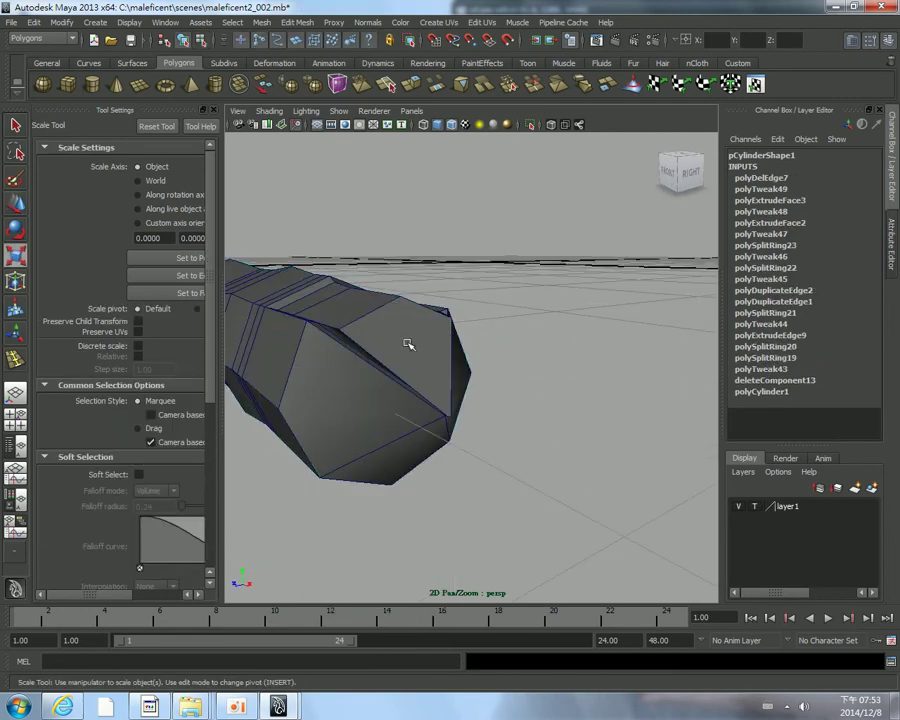
click(408, 344)
key(3)
alt+drag(414, 355, 524, 504)
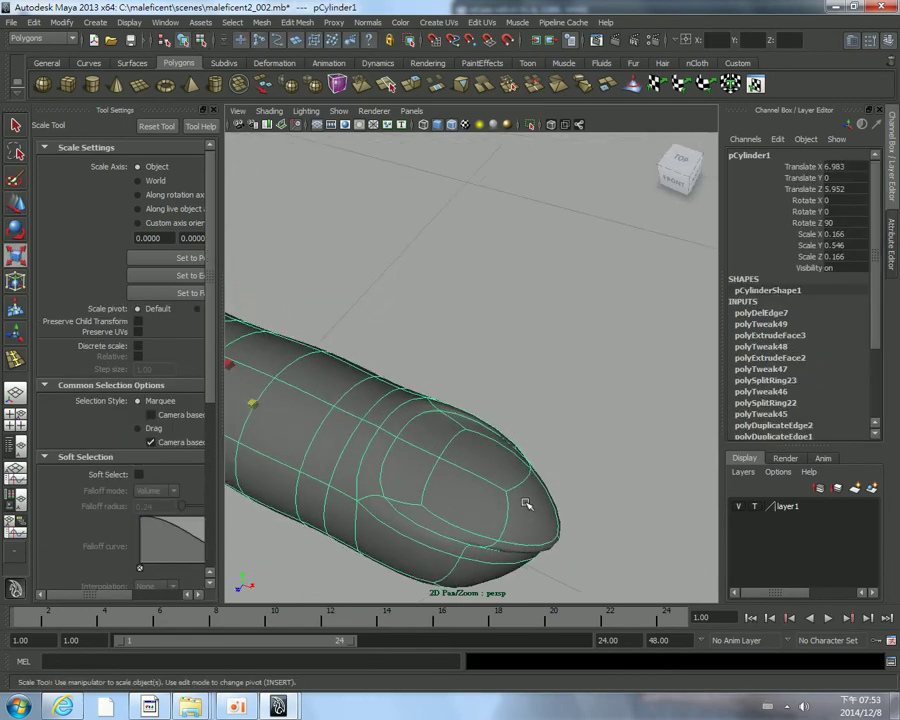
Move the fingertip vertex upward to fill out the nail tip, checking it smoothed
key(1)
right_drag(548, 488, 544, 491)
mouse_move(546, 488)
alt+mouse_down()
mouse_move(552, 470)
mouse_move(598, 446)
mouse_move(617, 376)
mouse_move(693, 528)
mouse_move(672, 518)
alt+mouse_up()
click(550, 432)
key(w)
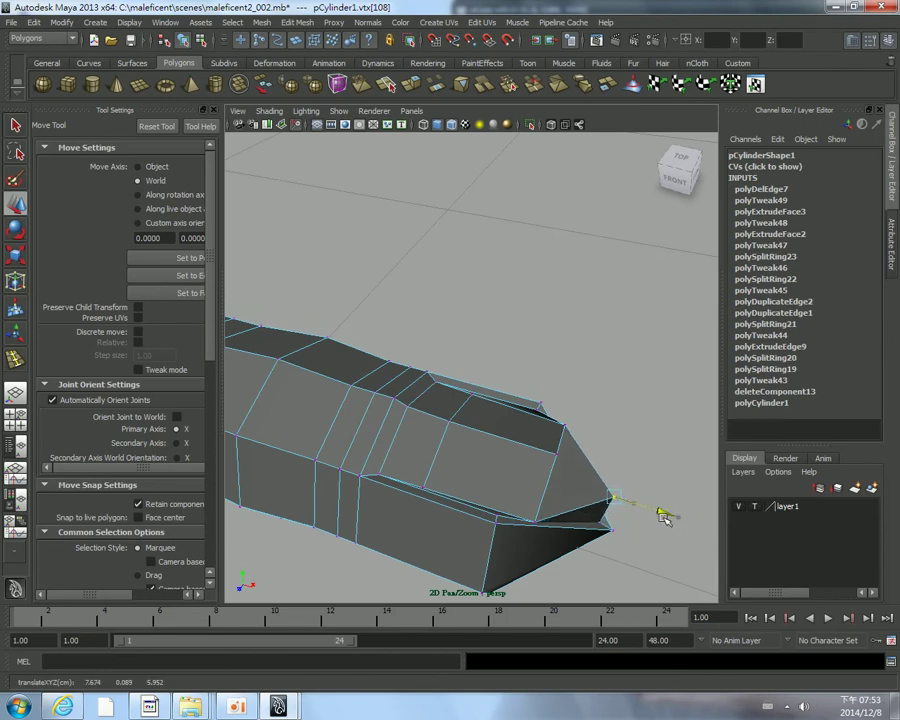
key(3)
mouse_move(586, 506)
alt+mouse_down()
mouse_move(486, 540)
mouse_move(512, 540)
mouse_move(554, 464)
mouse_move(442, 436)
alt+mouse_up()
click(554, 464)
Reselect the finger mesh in object mode and choose the Insert Edge Loop tool
right_click(395, 412)
alt+drag(395, 412, 408, 406)
click(460, 426)
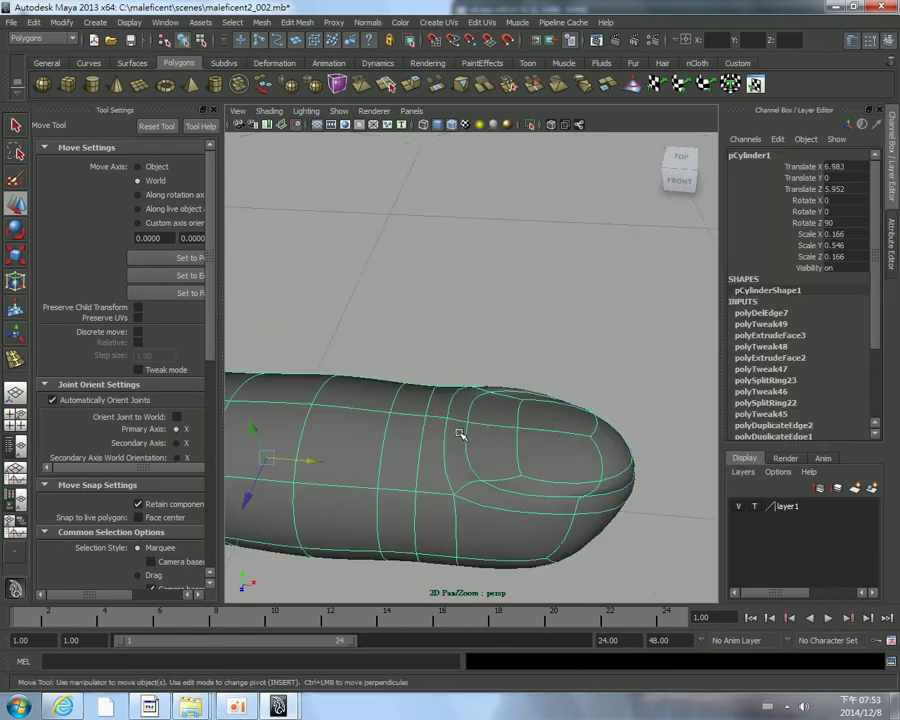
right_click(500, 430)
click(500, 430)
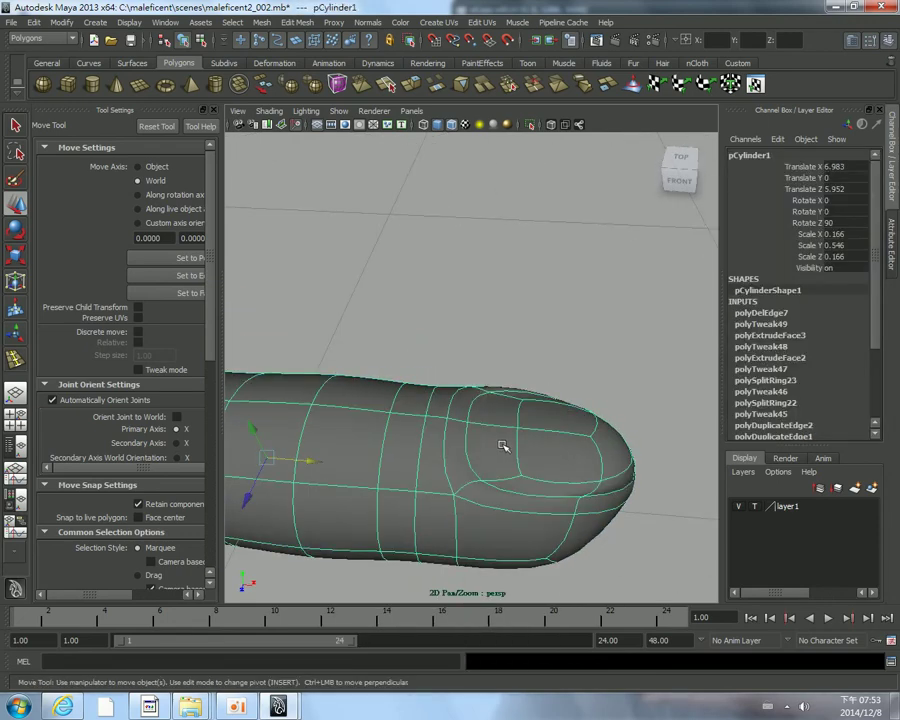
shift+right_drag(503, 444, 454, 459)
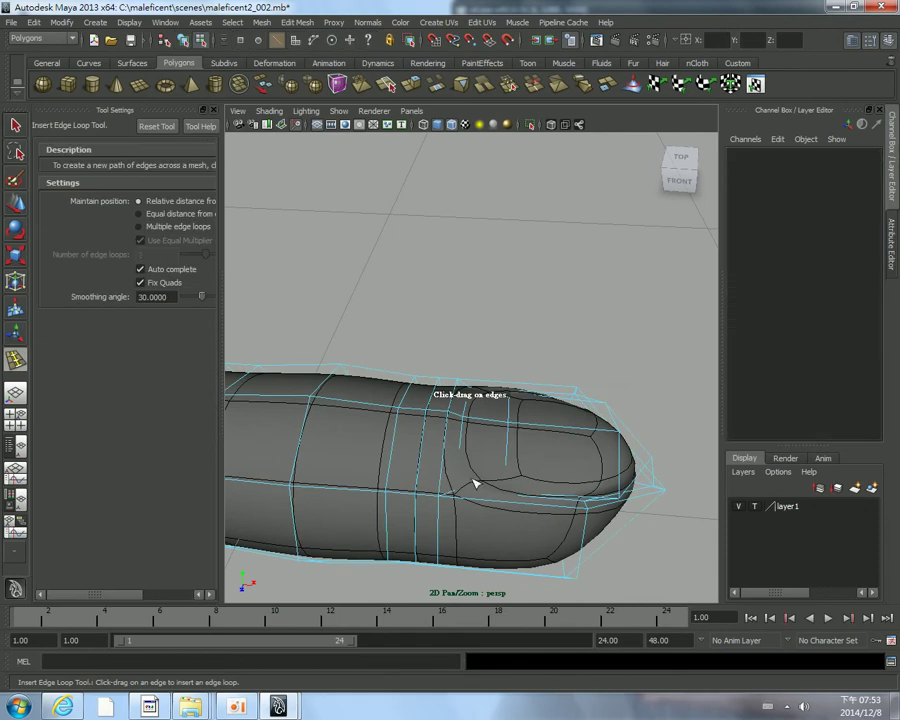
Insert edge loop polySplitRing24 beside the nail on the blocky cage, then preview smoothed
click(493, 480)
click(493, 484)
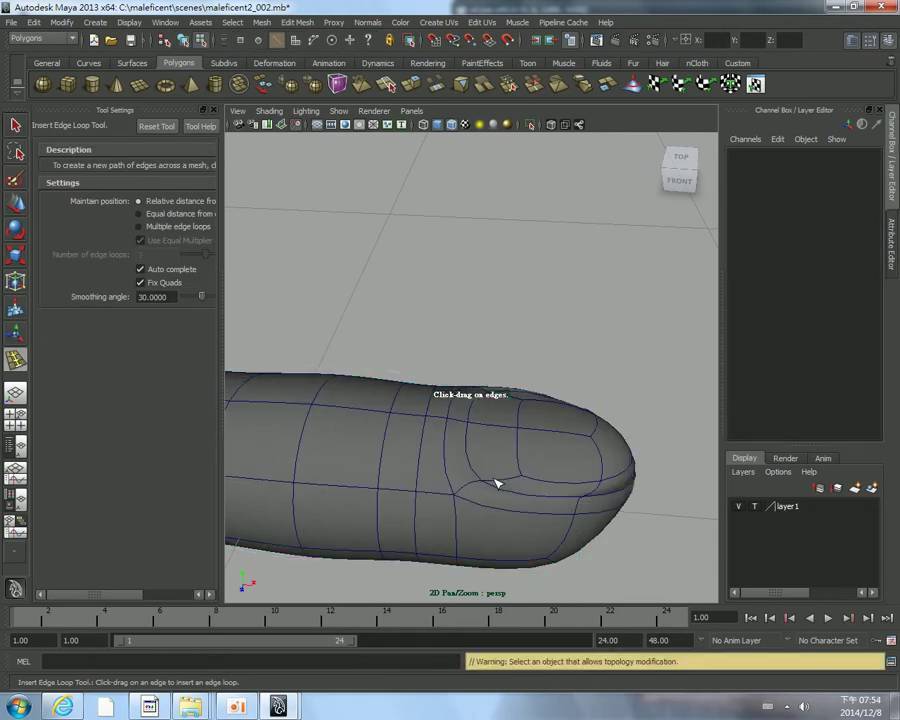
click(493, 482)
key(w)
key(1)
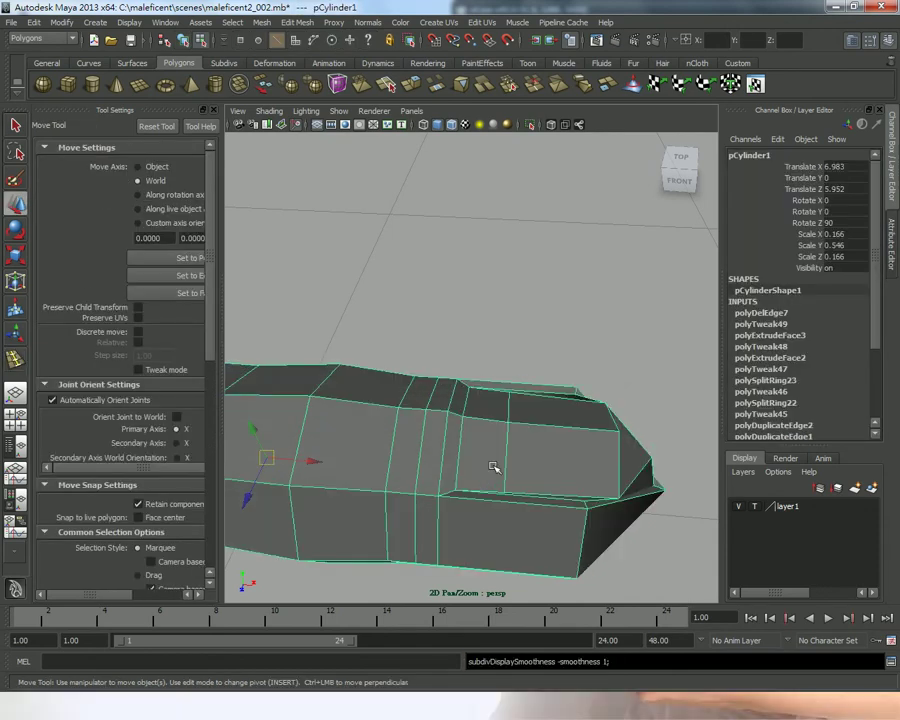
shift+right_drag(478, 460, 405, 480)
scroll(466, 456, up, 2)
scroll(463, 456, up, 3)
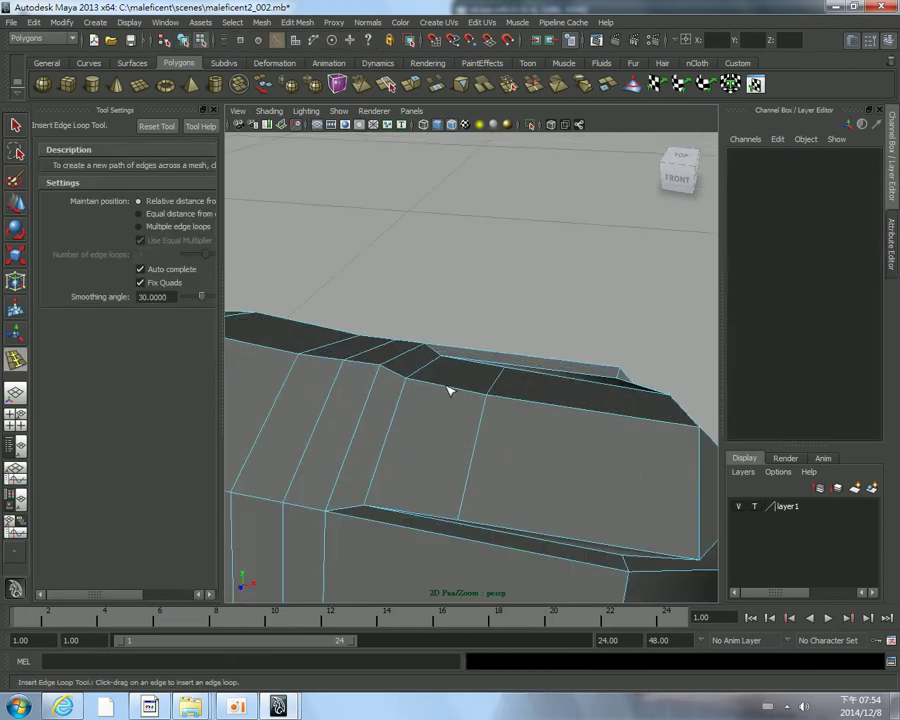
drag(449, 390, 440, 390)
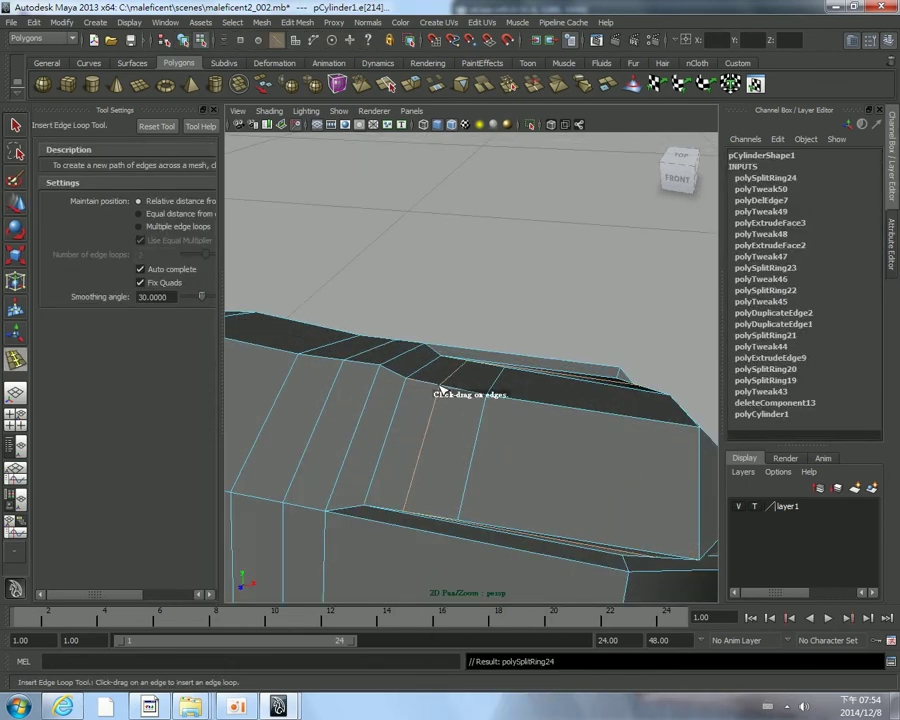
key(3)
scroll(509, 406, down, 5)
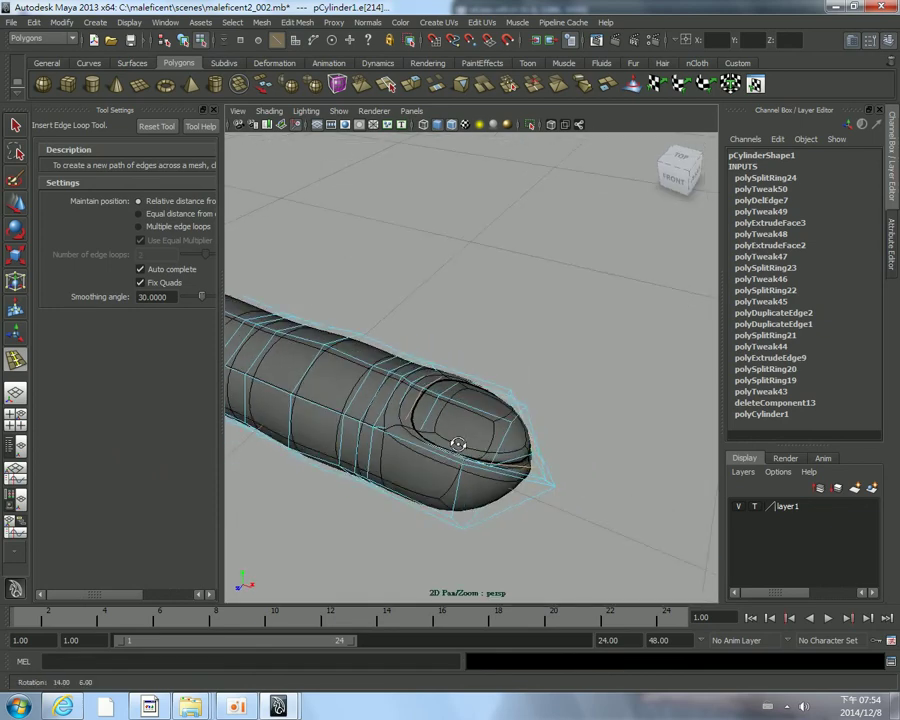
alt+drag(464, 440, 452, 455)
Select the edge loop beside the fingernail and nudge it slightly toward the knuckle
key(w)
right_drag(412, 420, 466, 400)
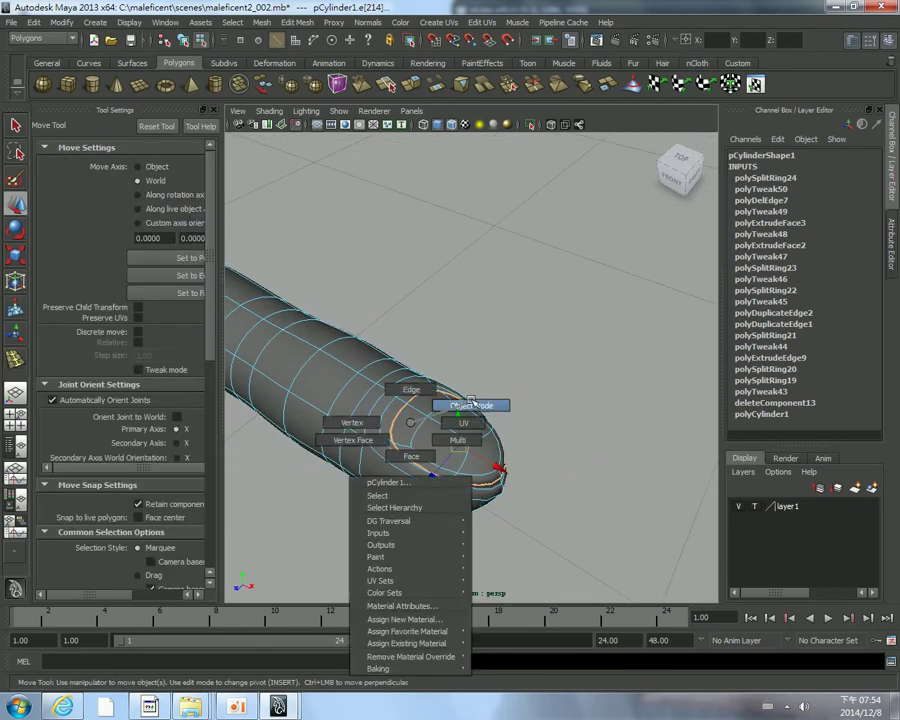
click(574, 360)
scroll(507, 406, up, 3)
click(472, 424)
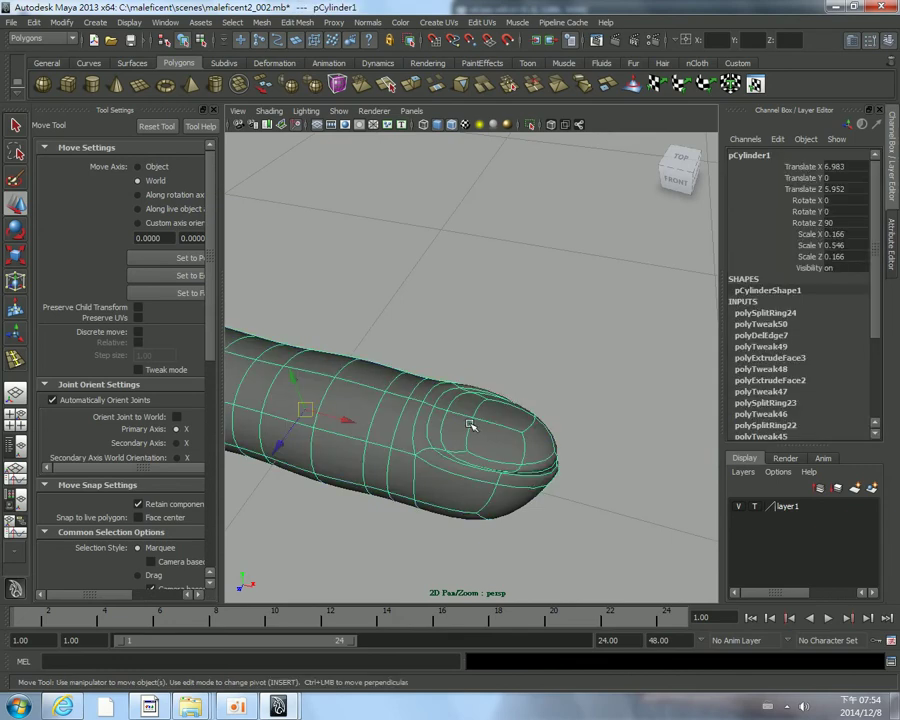
scroll(470, 424, up, 2)
right_click(400, 422)
click(401, 418)
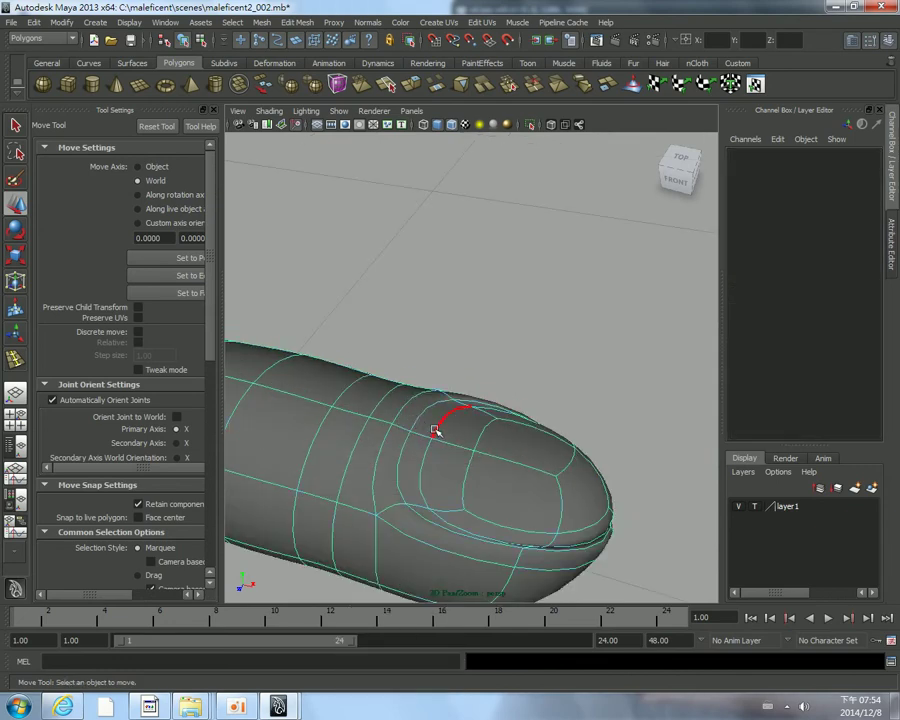
click(440, 418)
double_click(438, 420)
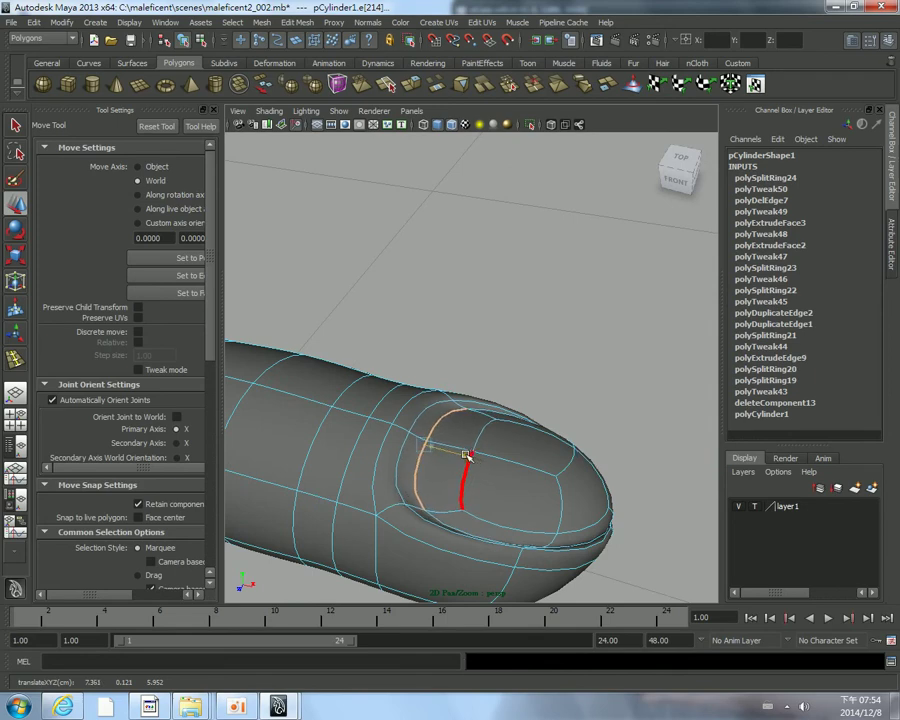
drag(467, 455, 462, 455)
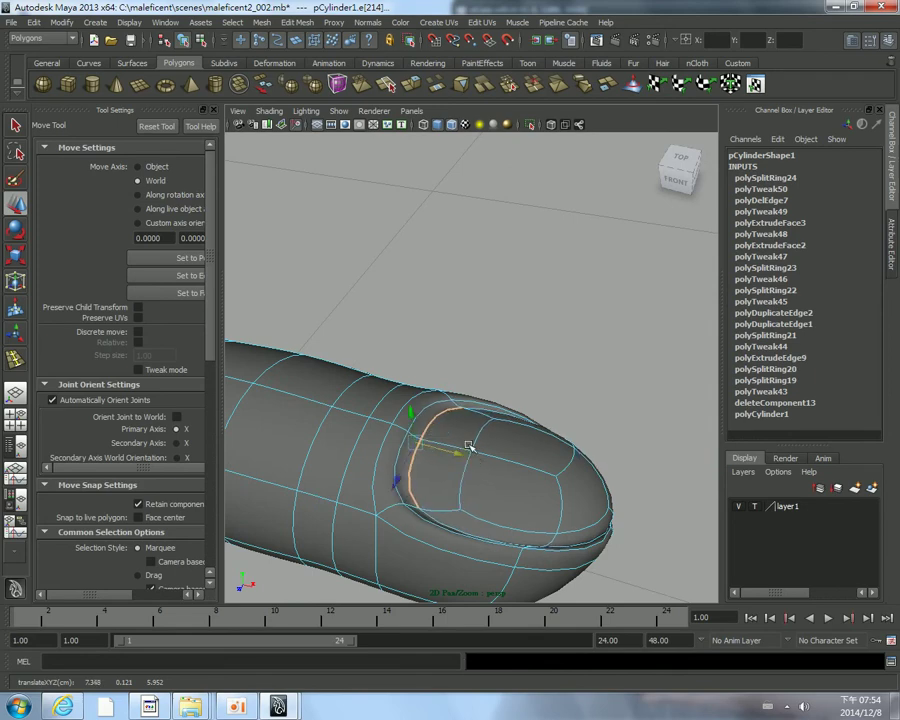
Compare blocky and smooth displays of the finger, then clear the selection in object mode
scroll(468, 447, down, 5)
scroll(474, 440, up, 5)
key(1)
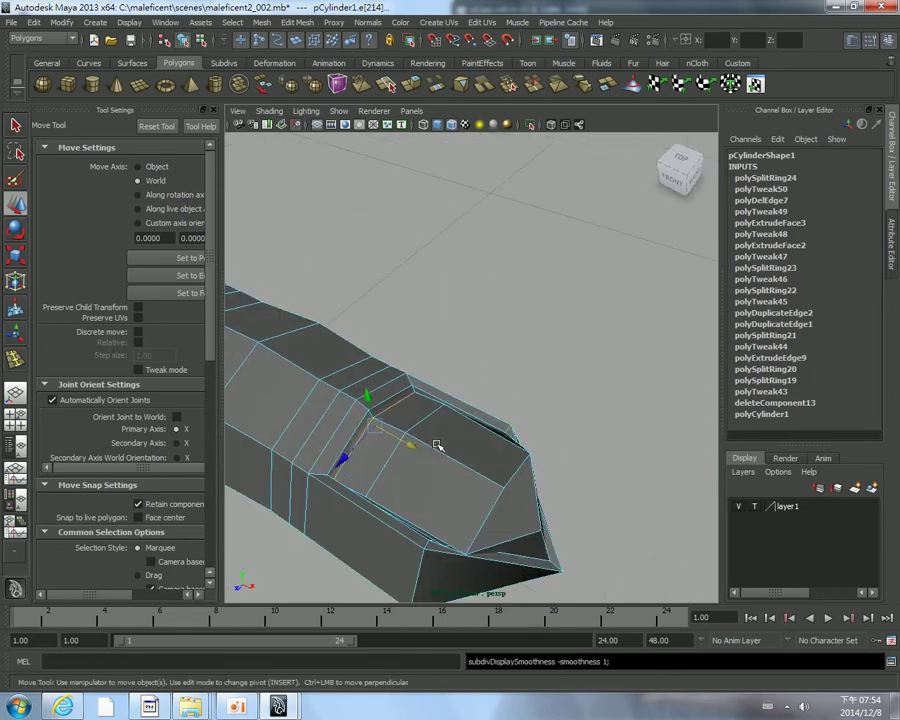
key(3)
scroll(435, 445, down, 3)
scroll(460, 455, down, 3)
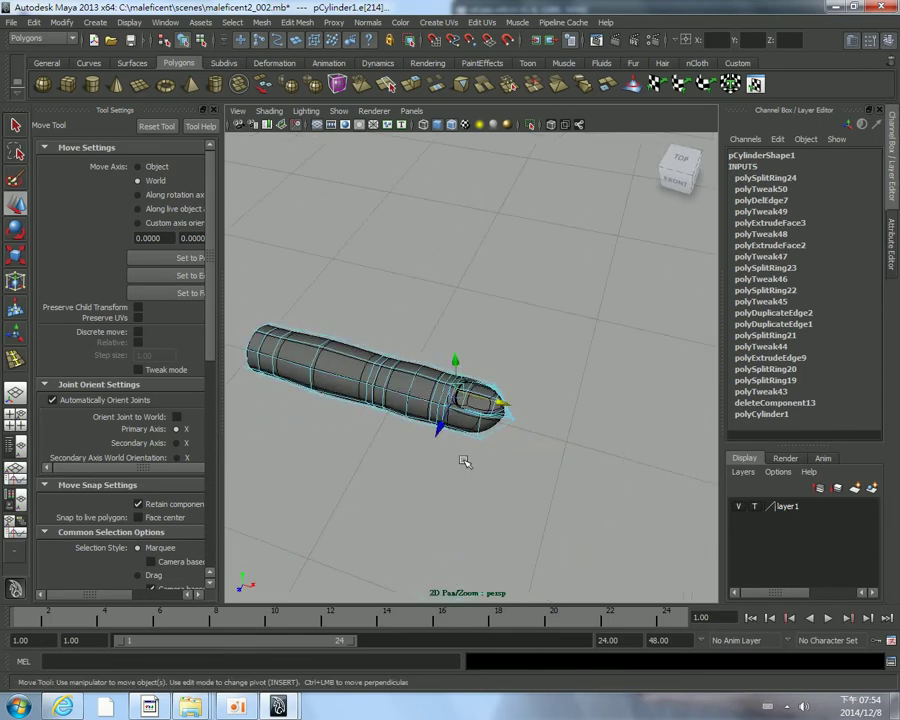
click(450, 368)
right_drag(440, 400, 496, 380)
scroll(510, 365, up, 3)
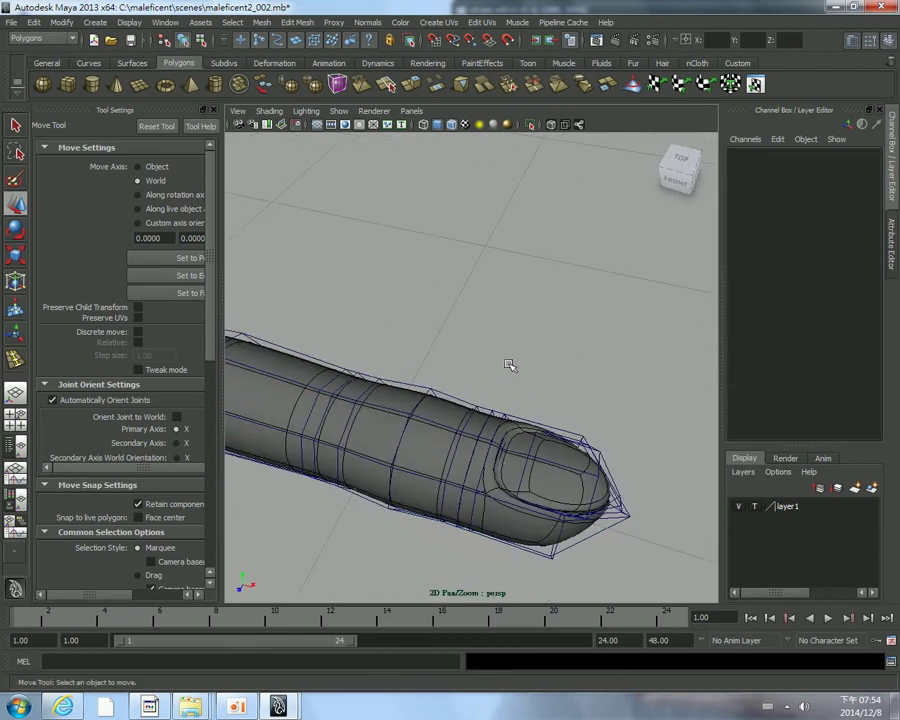
scroll(510, 365, up, 2)
scroll(474, 384, down, 5)
mouse_move(456, 422)
alt+mouse_down()
mouse_move(470, 444)
mouse_move(464, 410)
mouse_move(500, 395)
mouse_move(425, 380)
alt+mouse_up()
scroll(468, 444, up, 3)
click(464, 408)
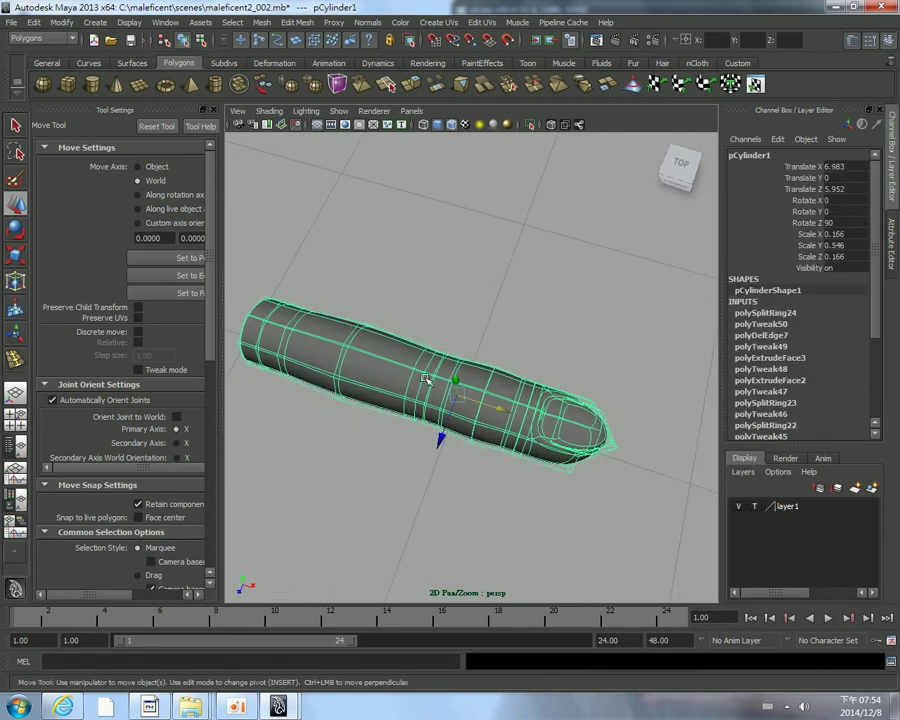
right_drag(425, 380, 470, 356)
click(366, 368)
key(1)
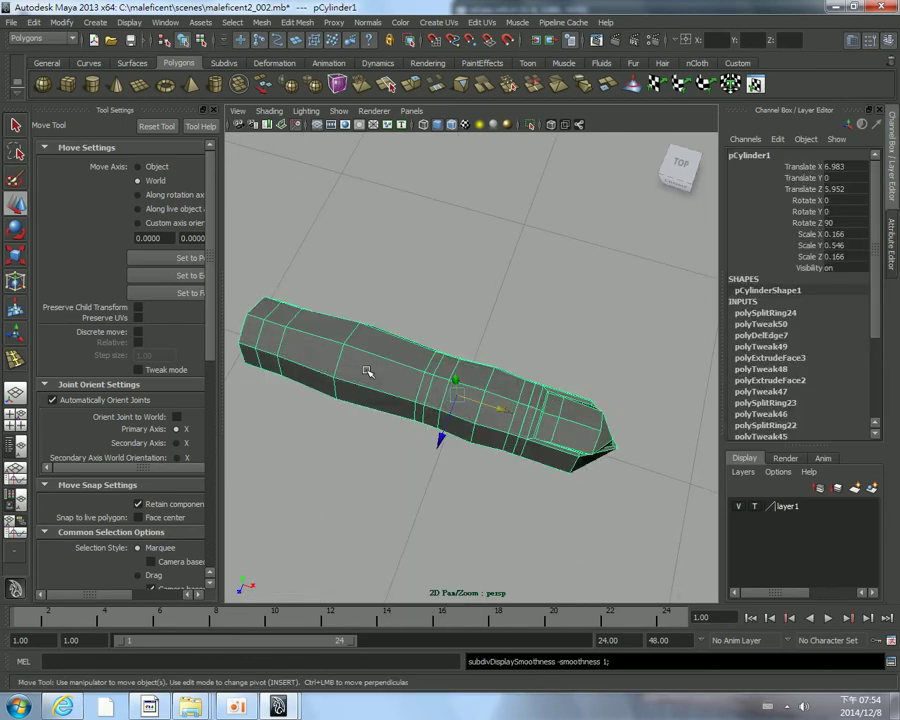
key(3)
click(424, 316)
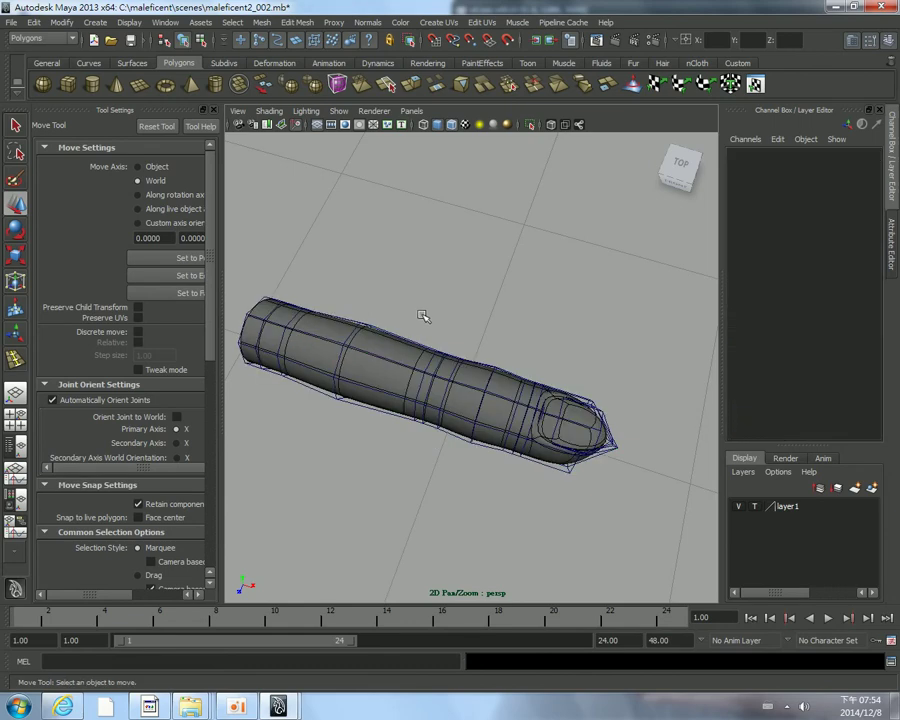
right_drag(410, 349, 506, 332)
click(410, 342)
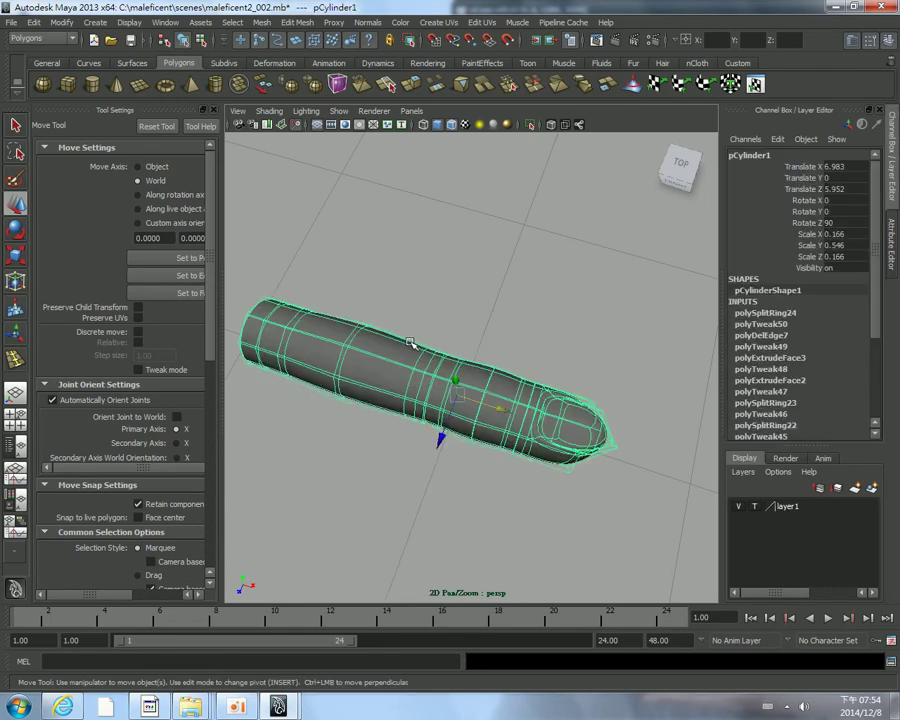
click(461, 328)
alt+drag(514, 350, 446, 213)
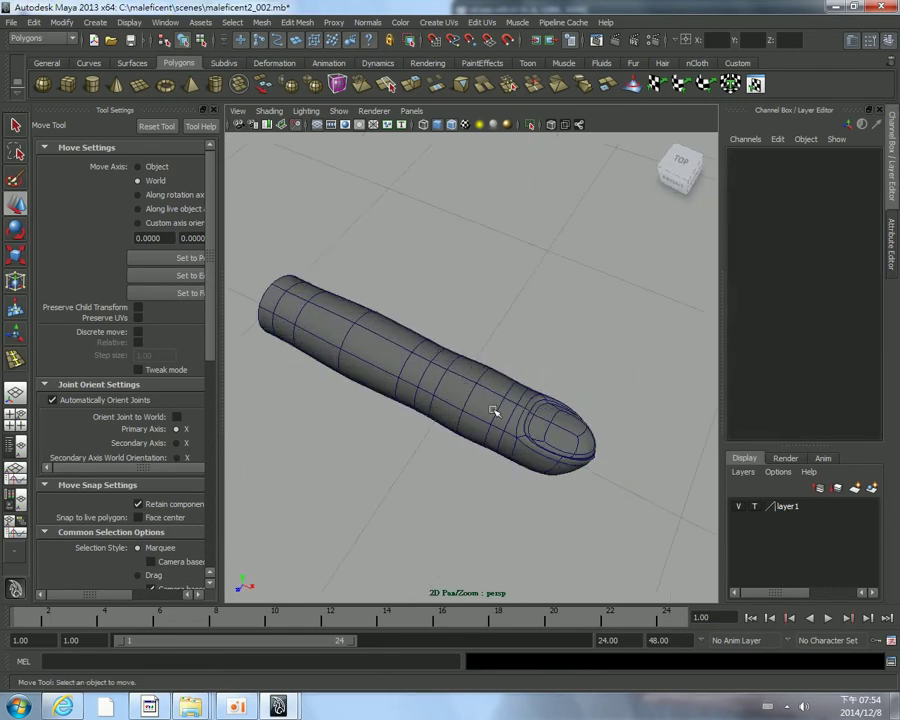
click(452, 127)
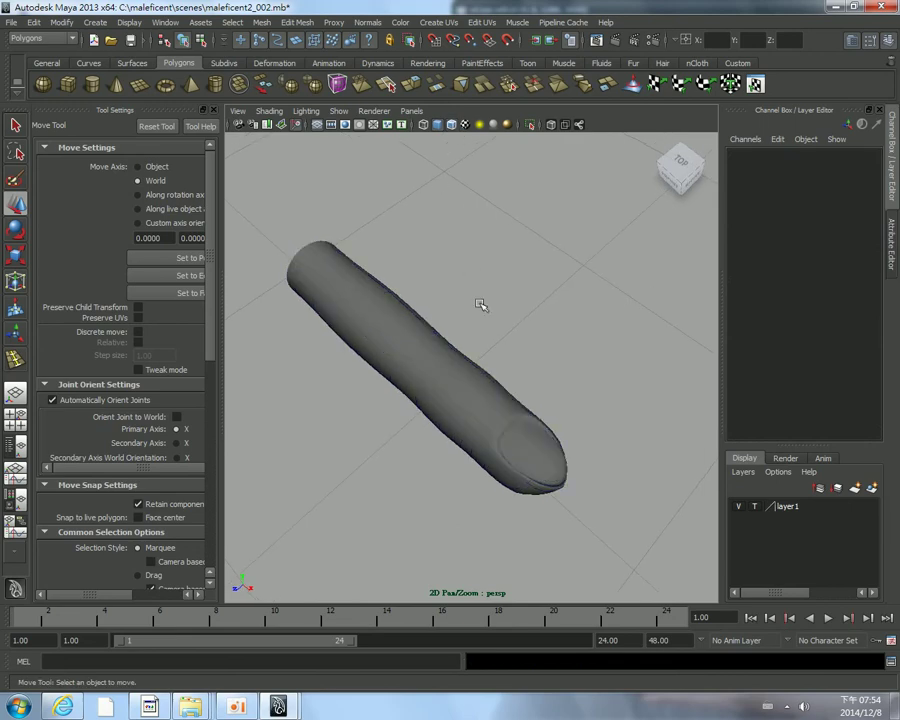
mouse_move(476, 304)
alt+mouse_down()
mouse_move(436, 294)
mouse_move(450, 356)
mouse_move(511, 418)
mouse_move(378, 346)
mouse_move(440, 372)
alt+mouse_up()
click(482, 412)
key(1)
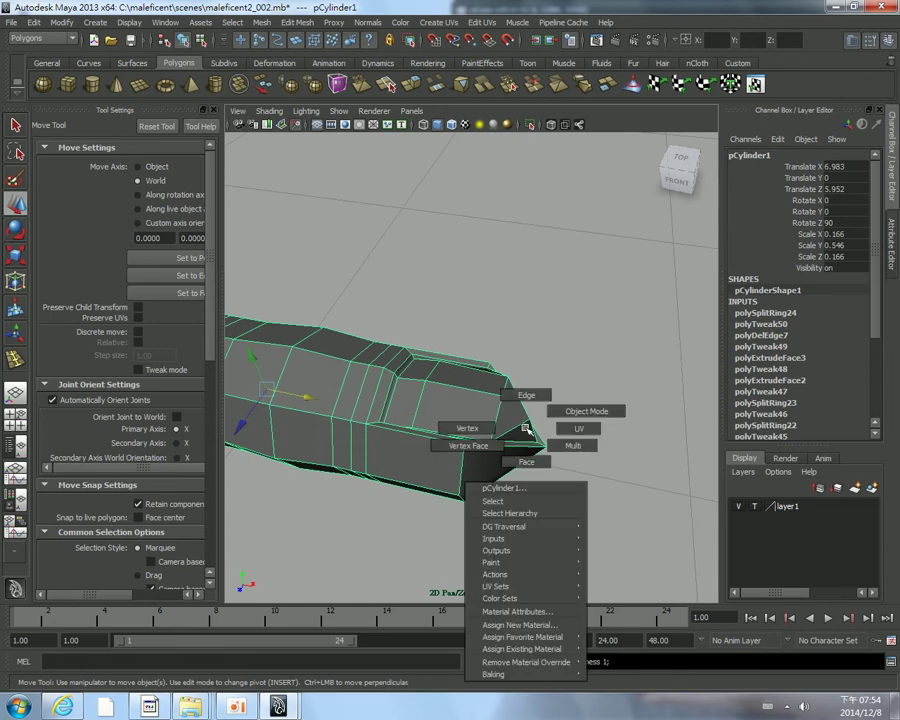
Pull the fingertip vertices back along -X to round the tip, checking in smooth preview
right_drag(512, 422, 462, 428)
drag(548, 428, 528, 400)
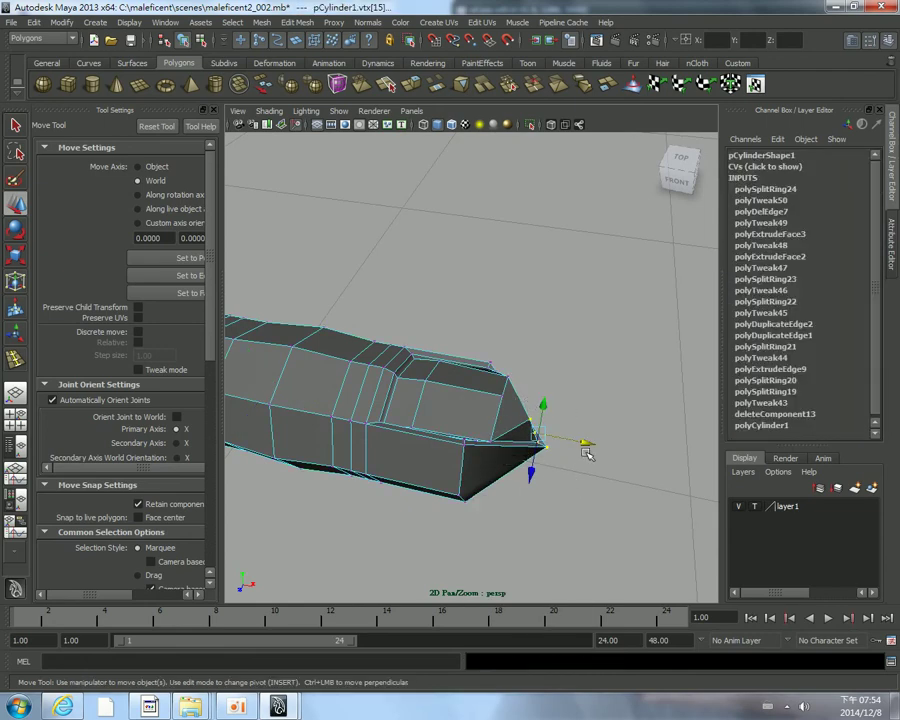
drag(585, 443, 573, 443)
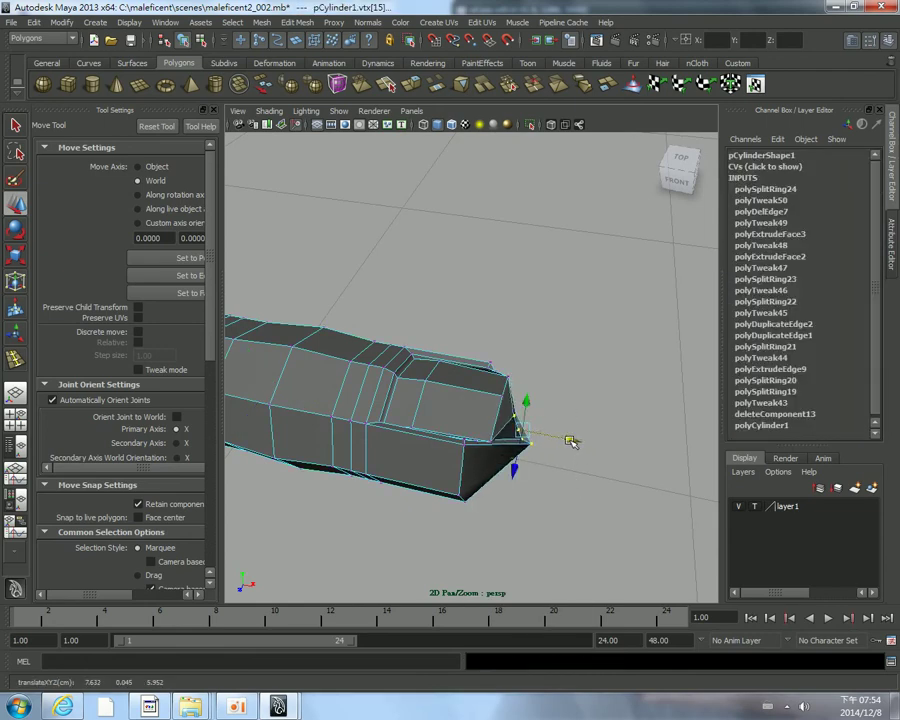
key(3)
click(538, 412)
mouse_move(538, 412)
alt+mouse_down()
mouse_move(463, 436)
mouse_move(424, 431)
alt+mouse_up()
click(423, 424)
middle_drag(456, 436, 468, 453)
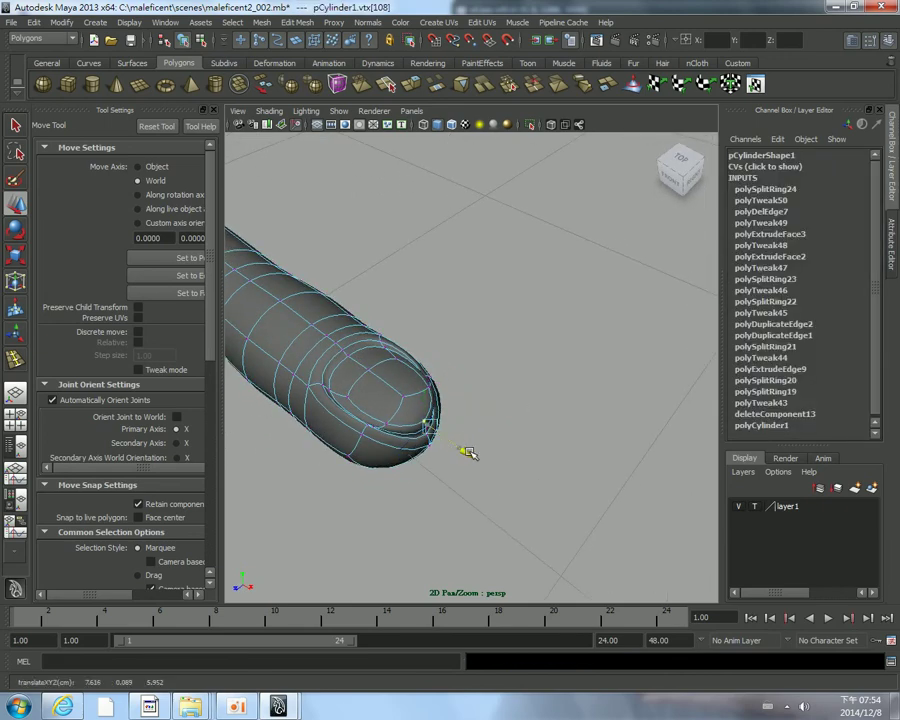
scroll(424, 420, down, 3)
Maximize the top view and frame the finger cage over the hand photo's reference finger
key(space)
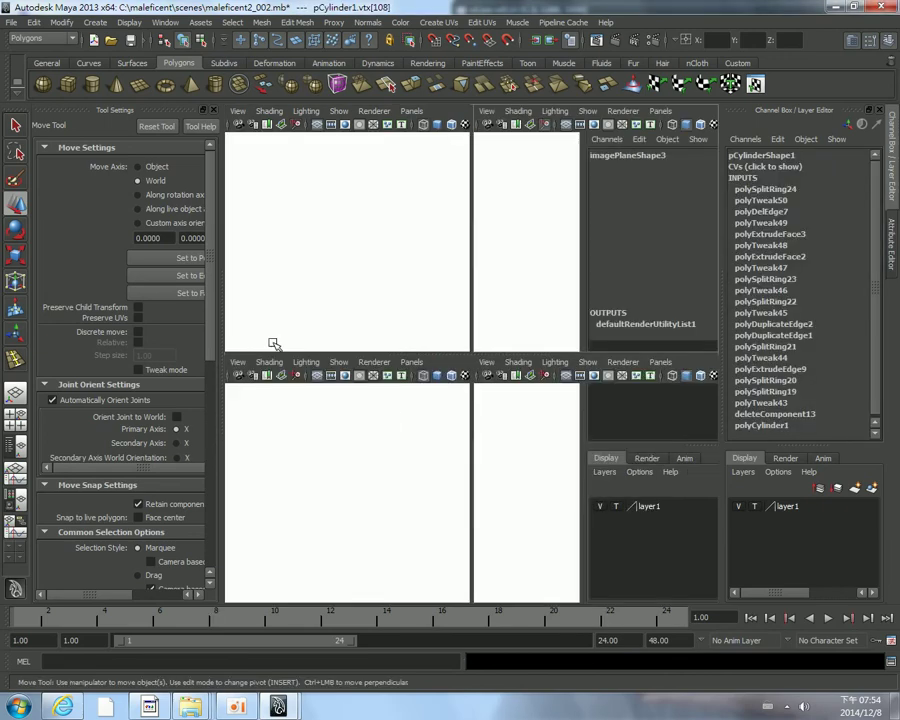
key(space)
key(space)
key(space)
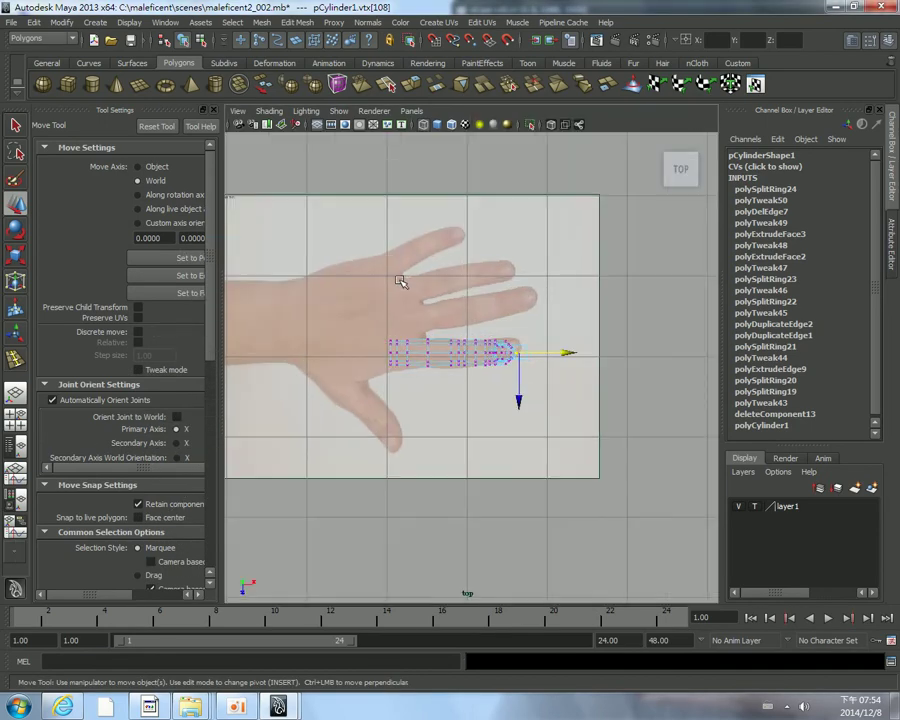
scroll(440, 295, up, 2)
scroll(480, 308, up, 2)
alt+middle_drag(483, 310, 437, 291)
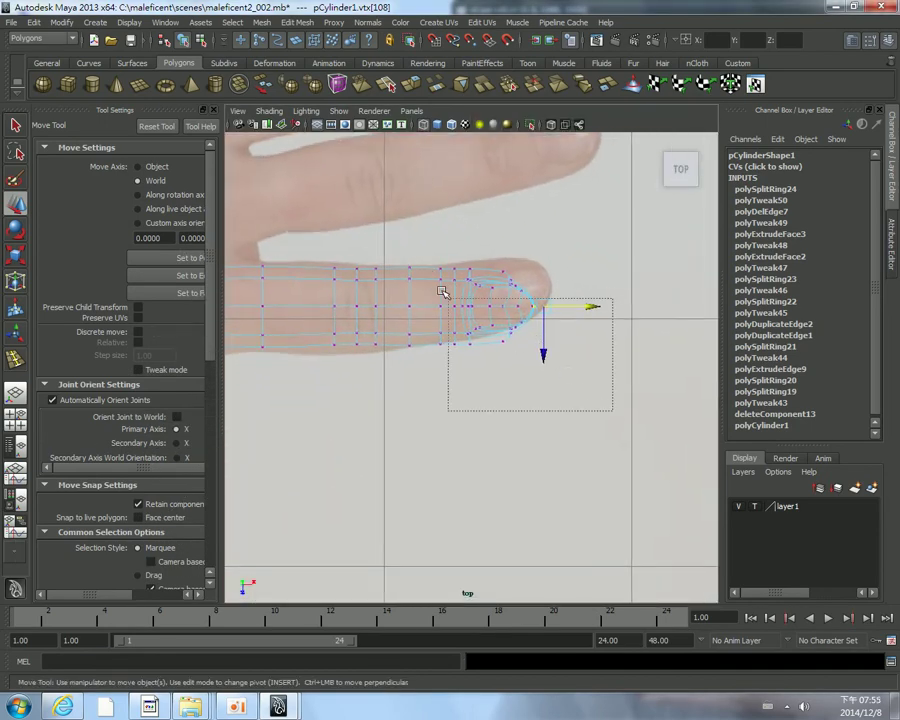
drag(390, 239, 392, 243)
scroll(392, 243, down, 2)
scroll(392, 243, down, 2)
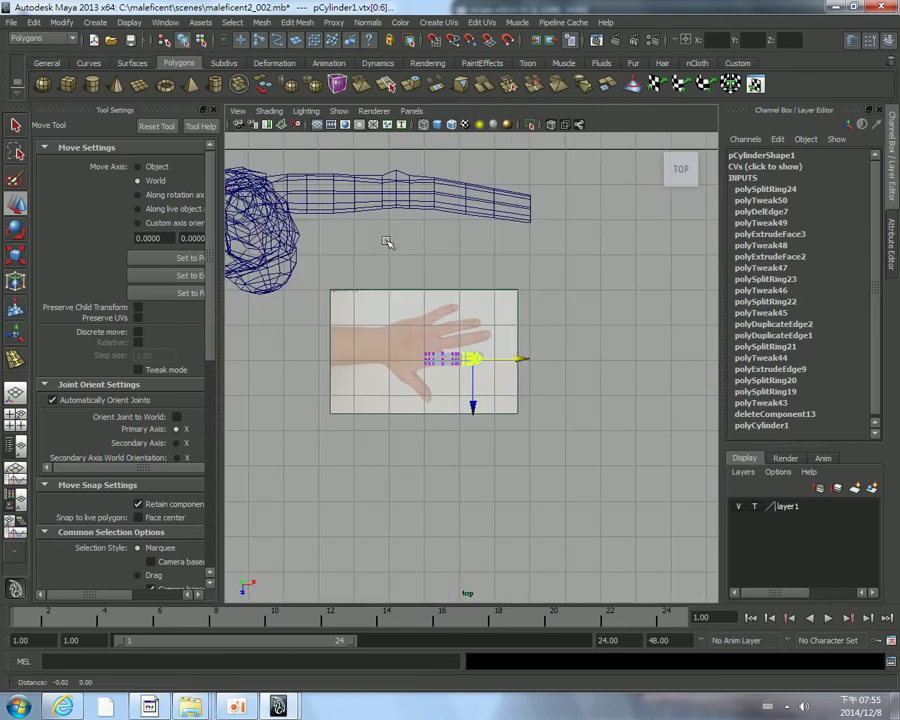
scroll(414, 300, up, 1)
click(502, 302)
scroll(502, 302, up, 1)
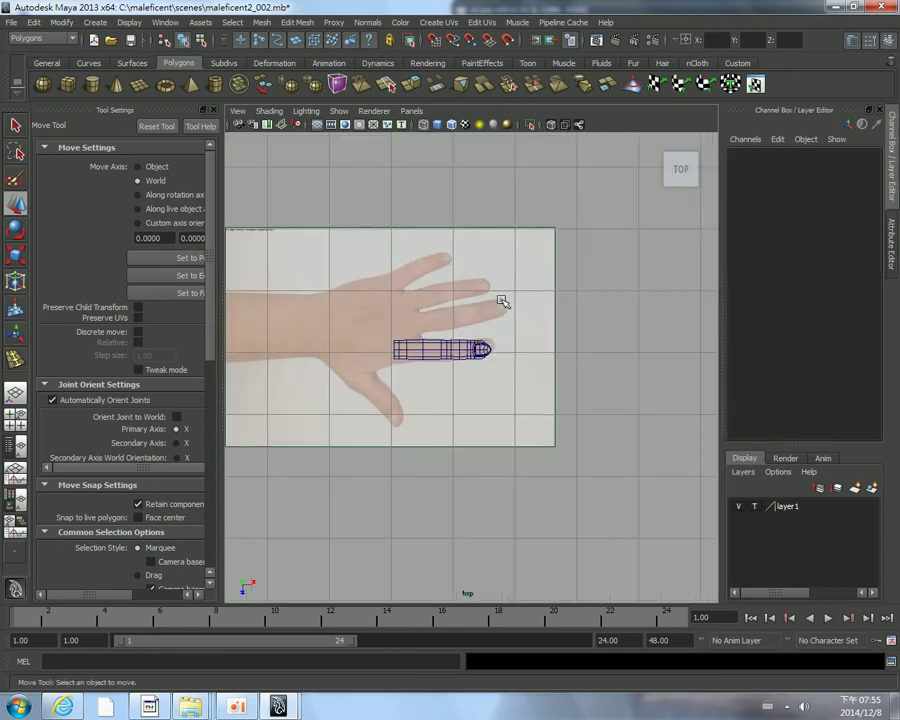
scroll(483, 310, up, 4)
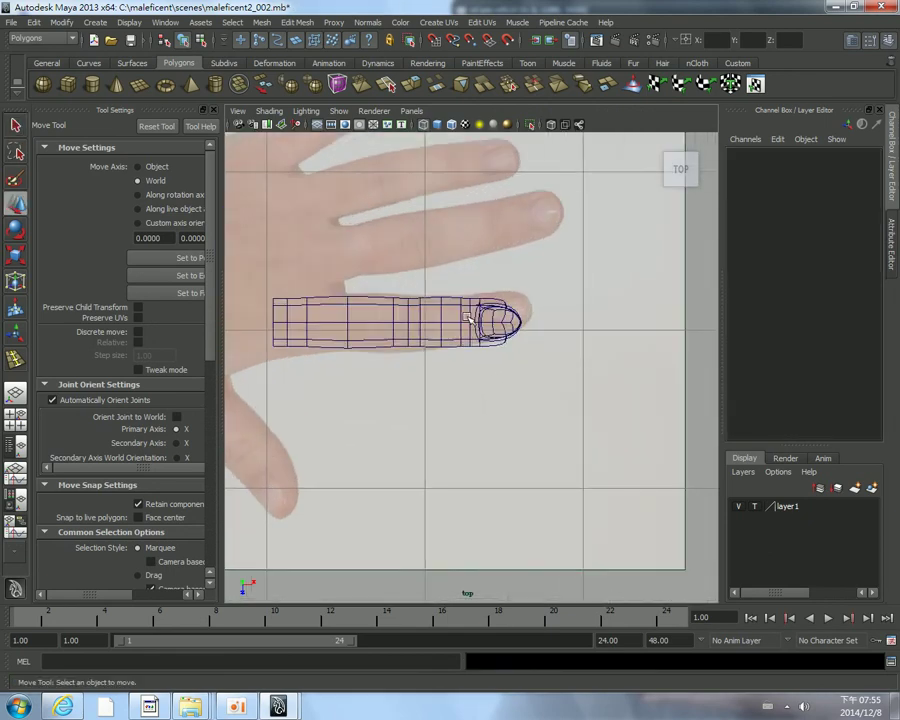